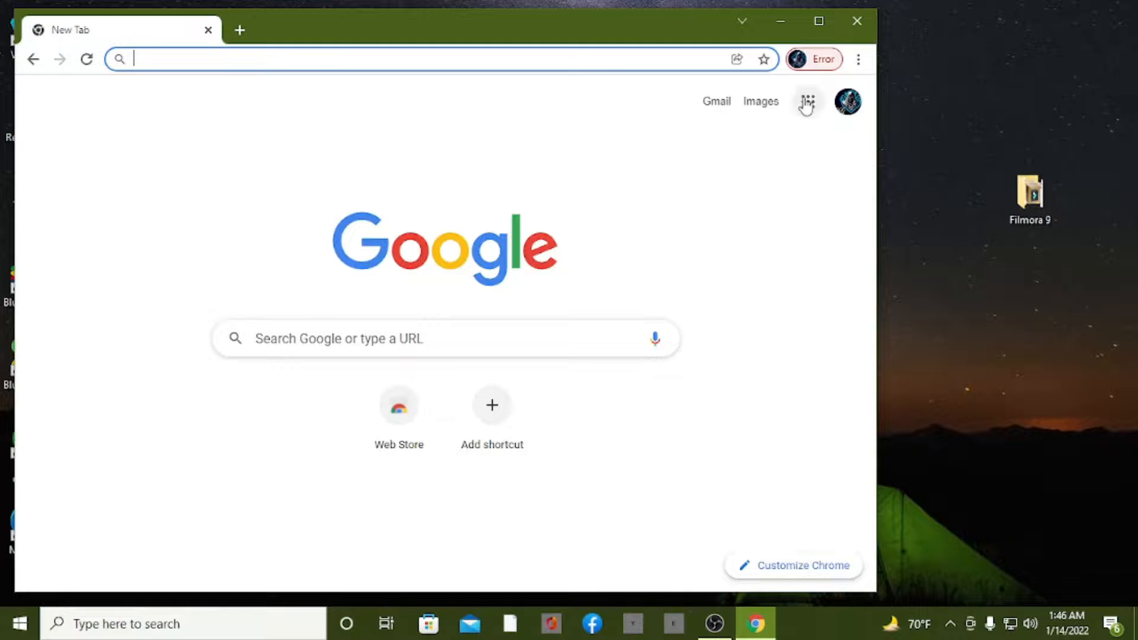
Step: Fix the browser profile's sync error by confirming sync for the signed-in Google account
click(815, 62)
click(752, 316)
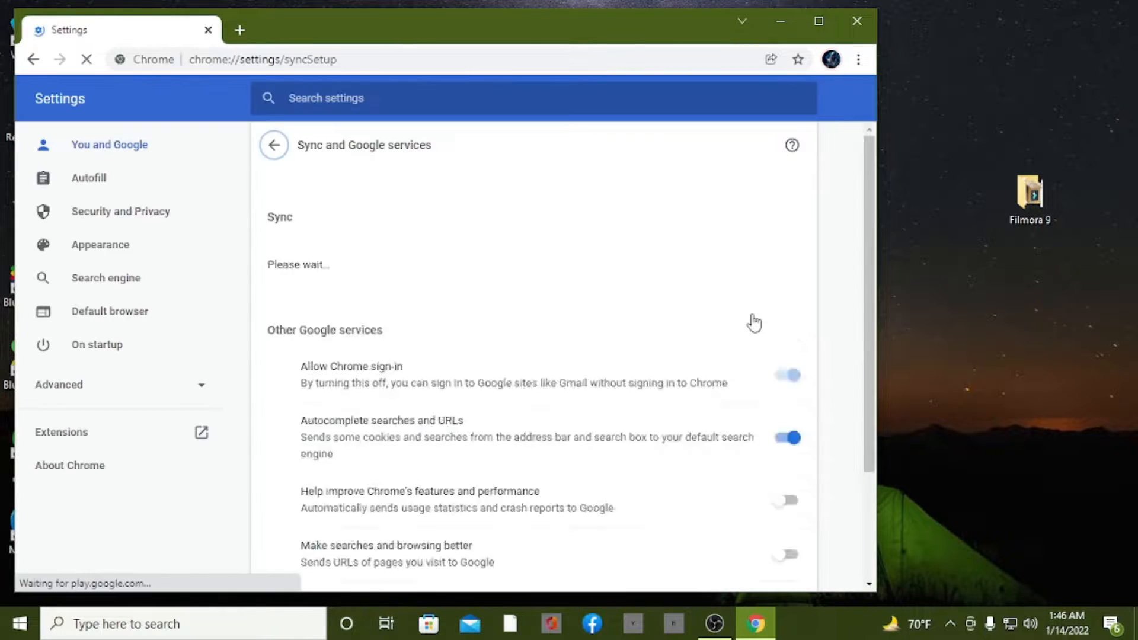
click(761, 213)
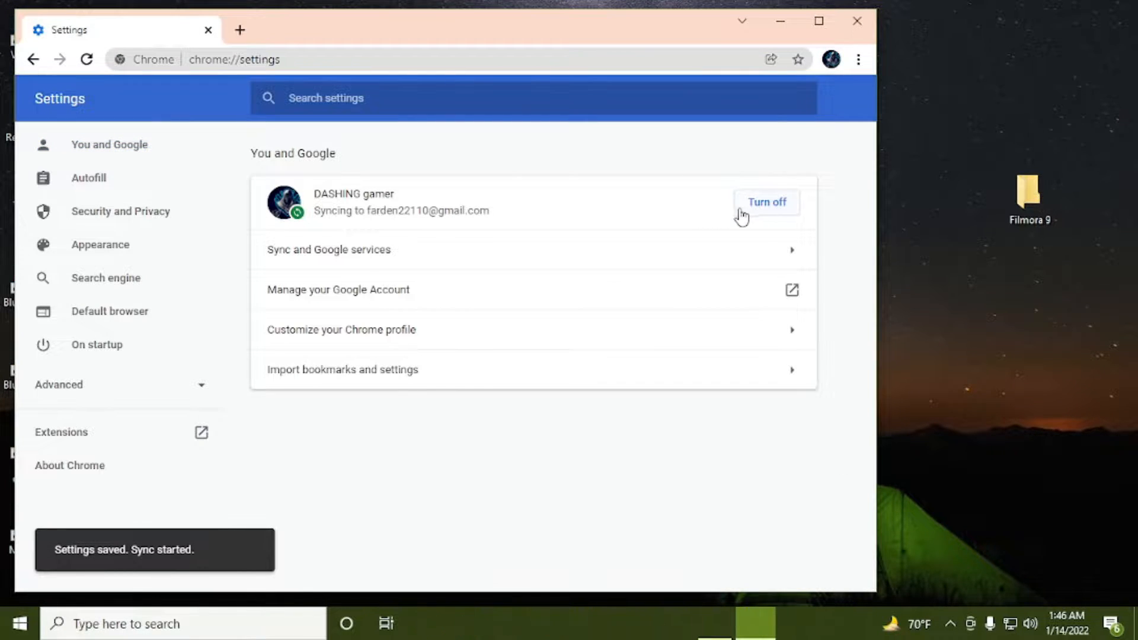
Step: Replace the Settings tab with a new blank tab and maximize the browser window
click(240, 30)
click(208, 29)
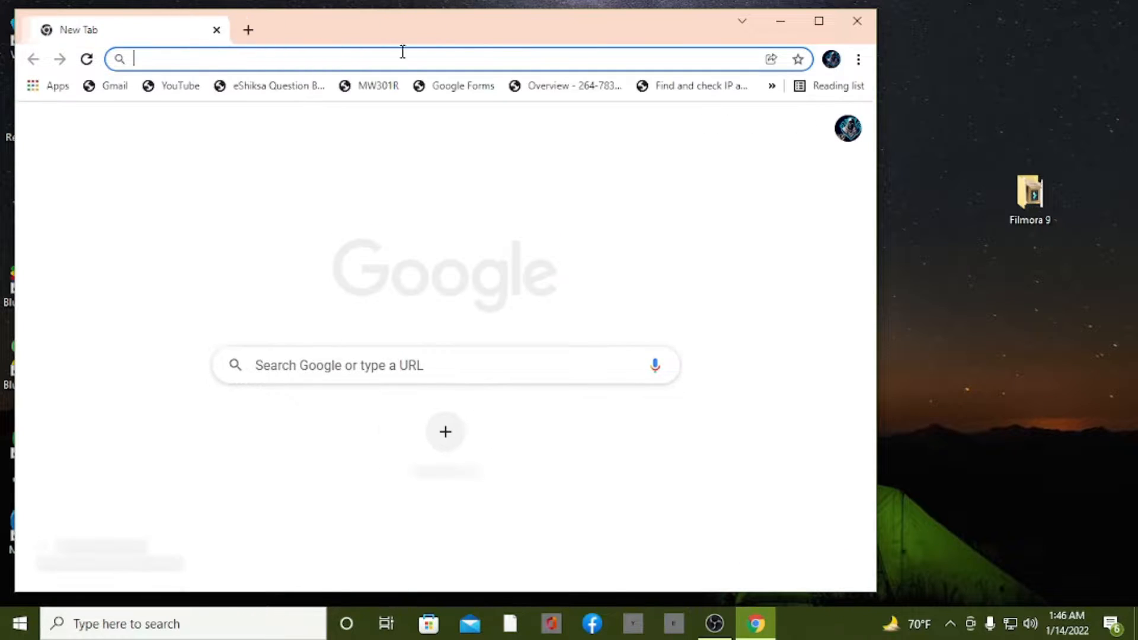
click(820, 18)
Step: Check the recording in OBS Studio and minimize both OBS and the browser to reach the desktop
click(716, 623)
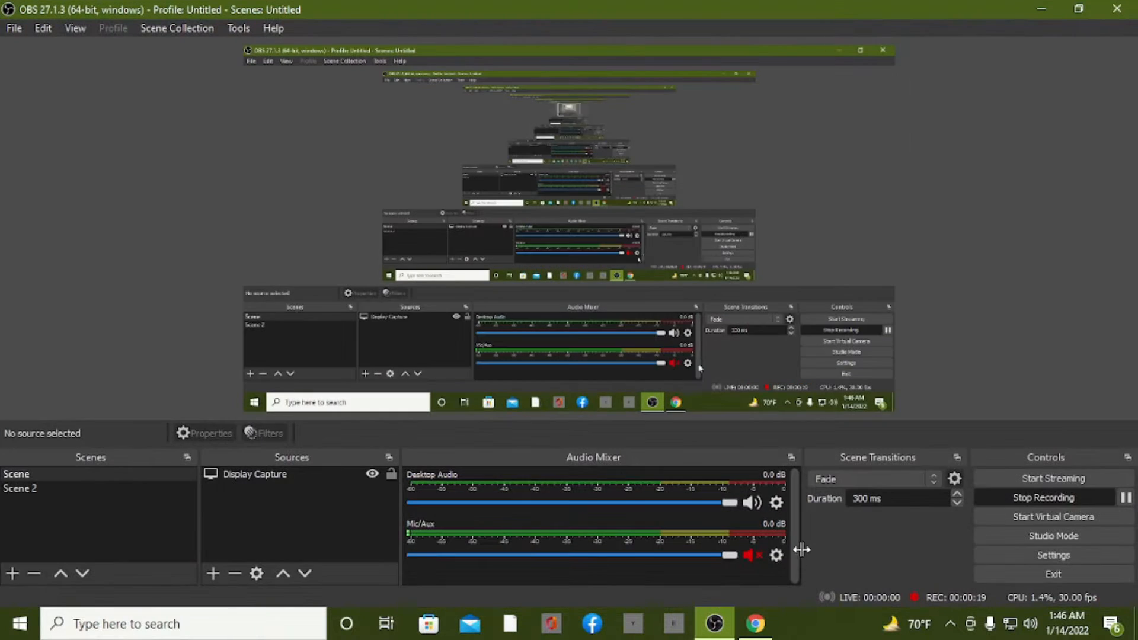
click(1026, 4)
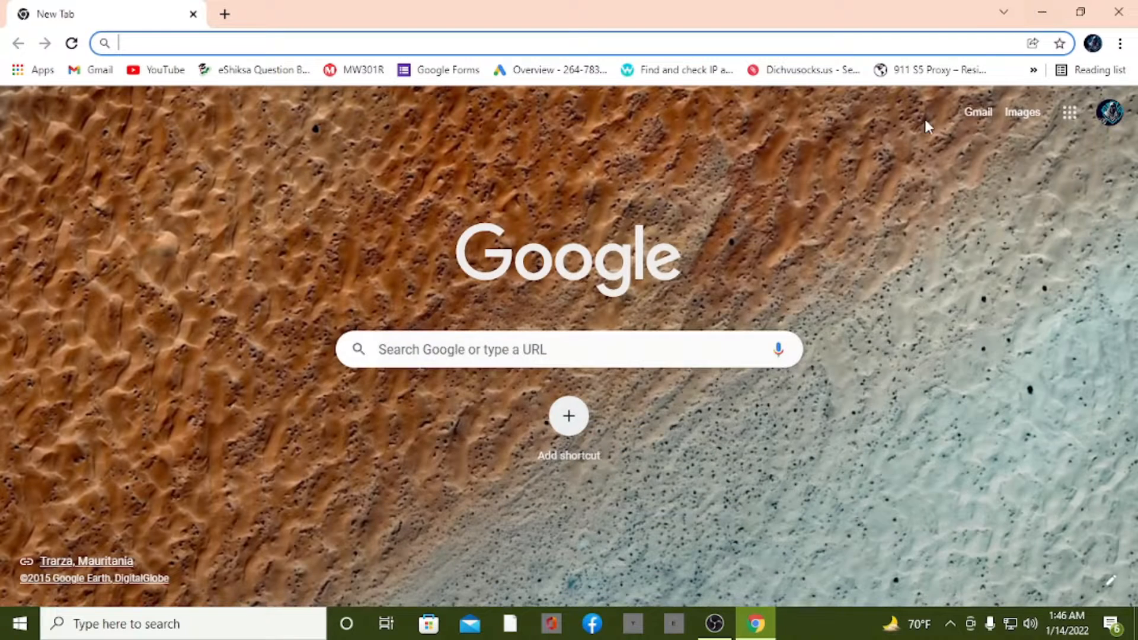
click(608, 349)
click(1052, 3)
right_click(594, 16)
click(668, 79)
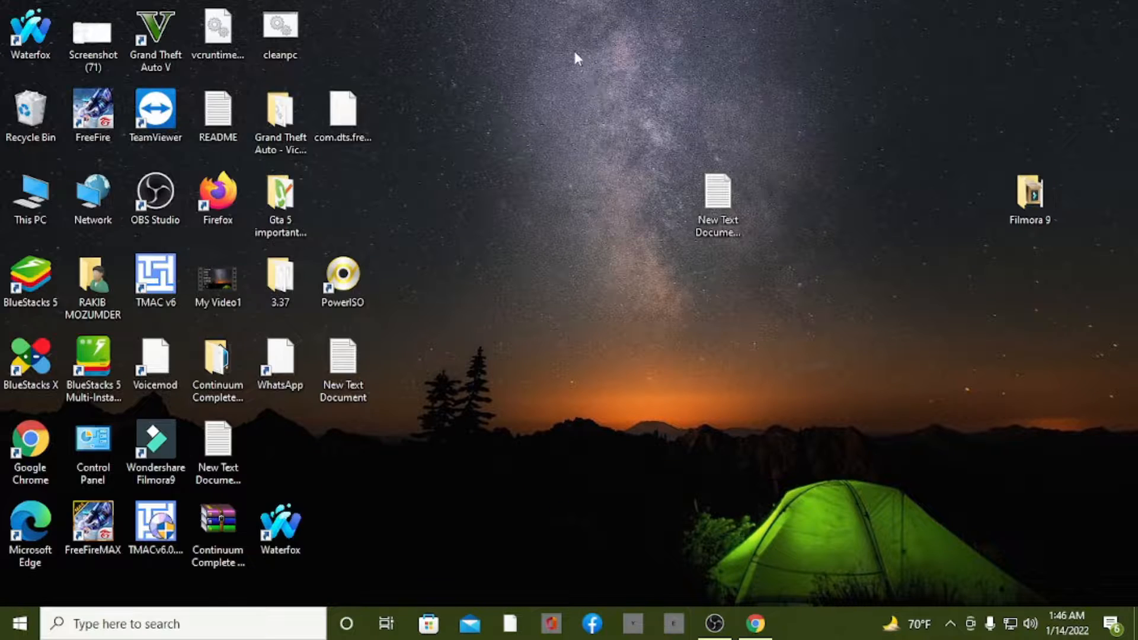
right_click(574, 49)
click(606, 115)
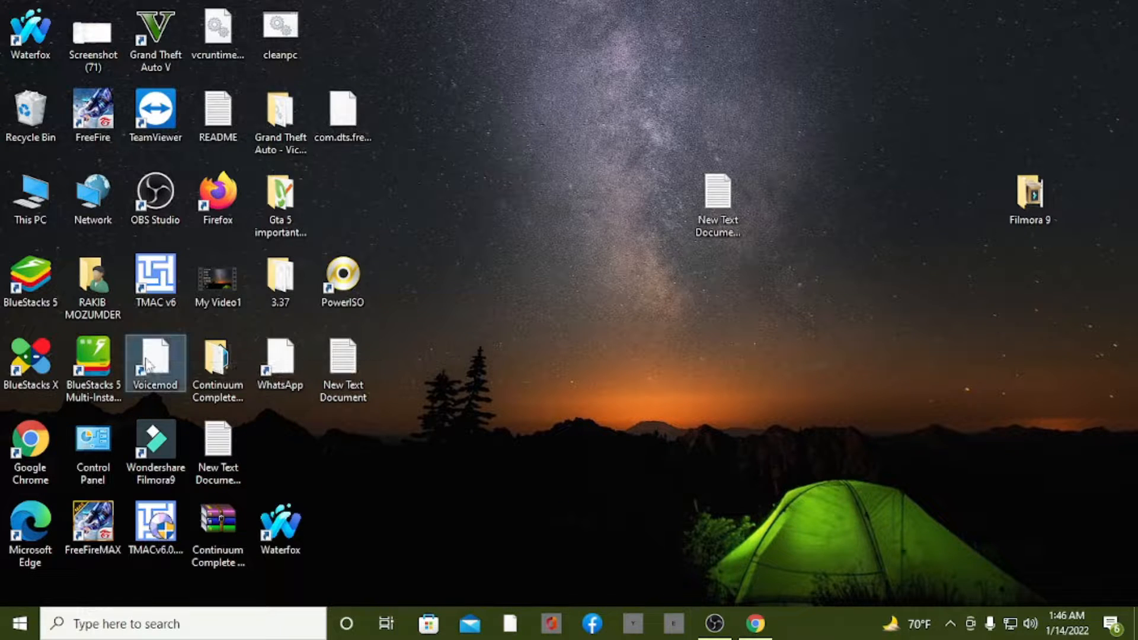
right_click(518, 3)
click(562, 52)
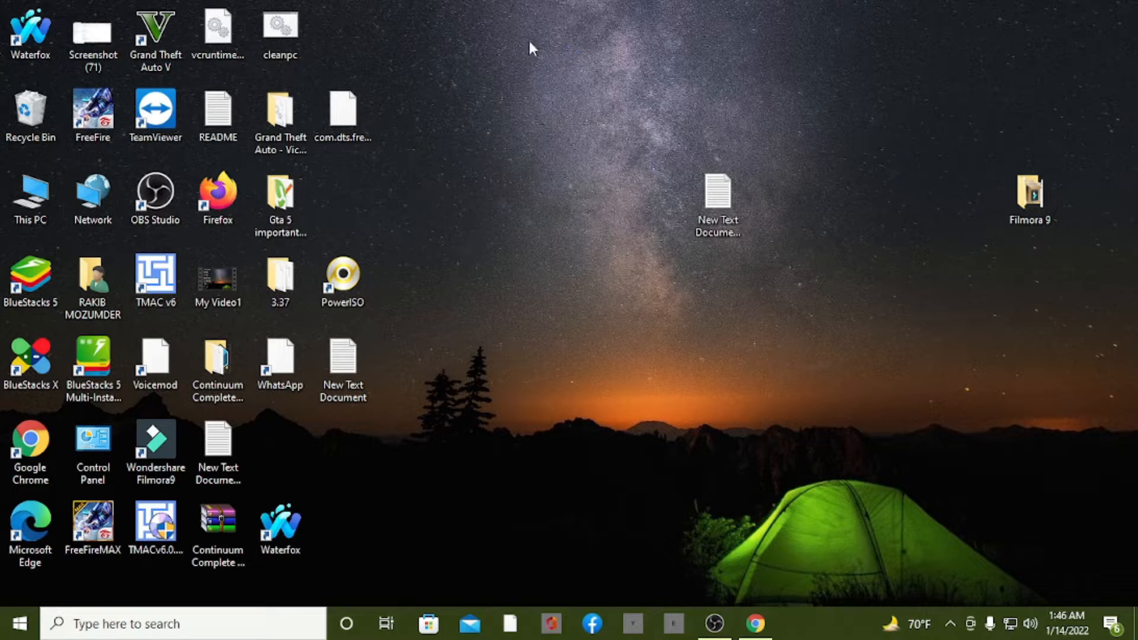
right_click(527, 39)
click(577, 90)
right_click(520, 68)
click(571, 118)
right_click(513, 7)
click(552, 59)
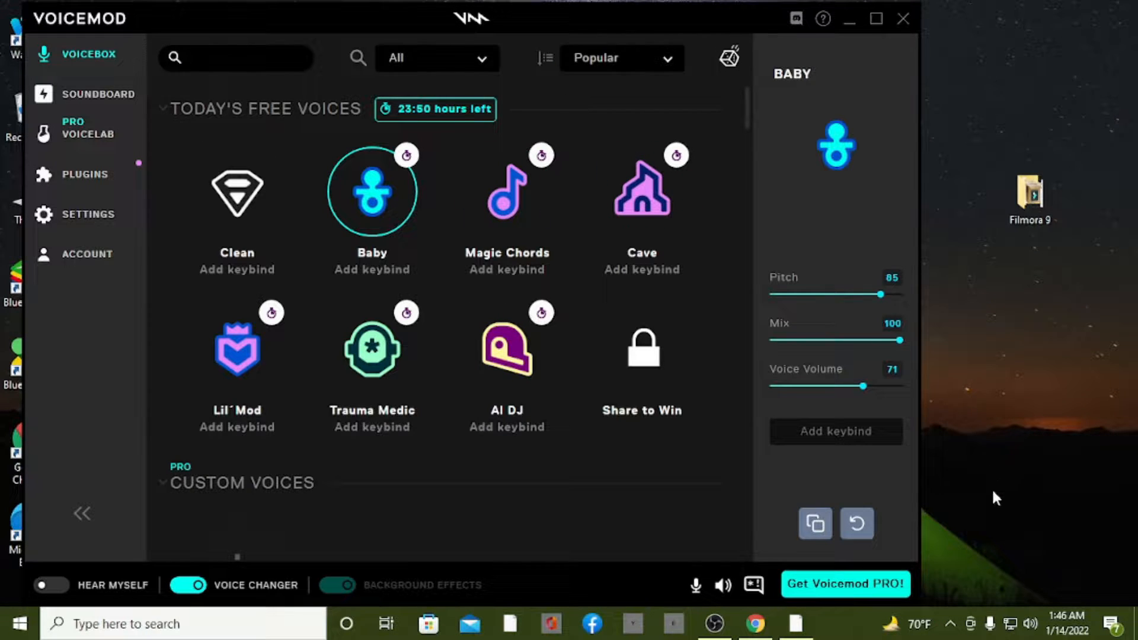
Step: Switch to Chrome, close the TubeBuddy and YouTube tabs, and minimize the browser to return to Voicemod
click(758, 622)
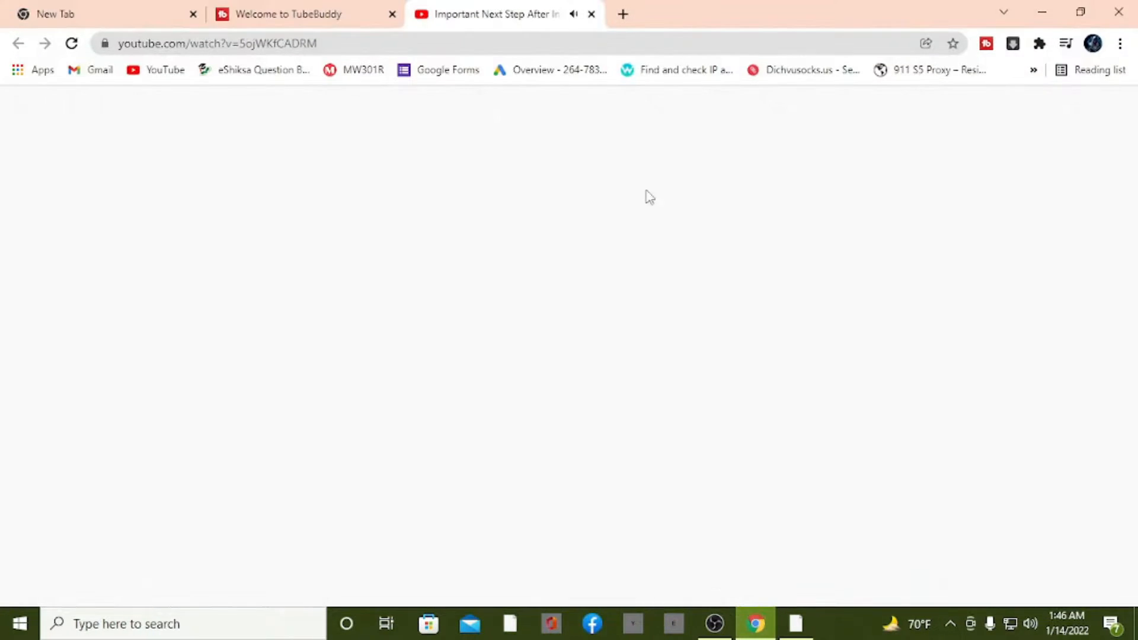
click(392, 14)
click(392, 14)
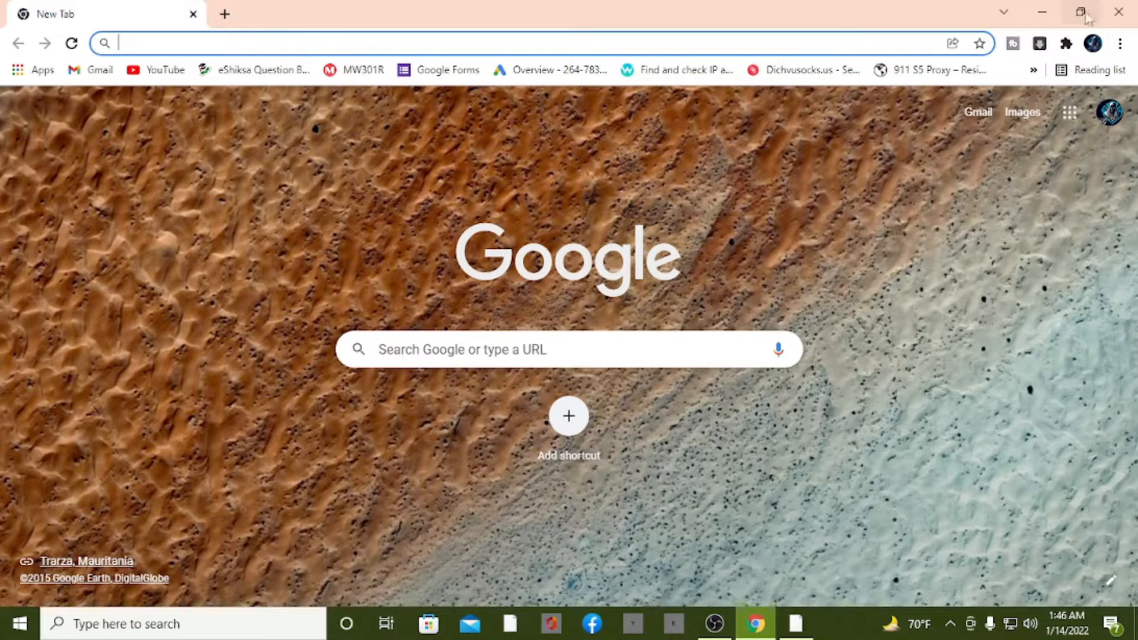
click(1029, 9)
right_click(1033, 97)
click(1046, 141)
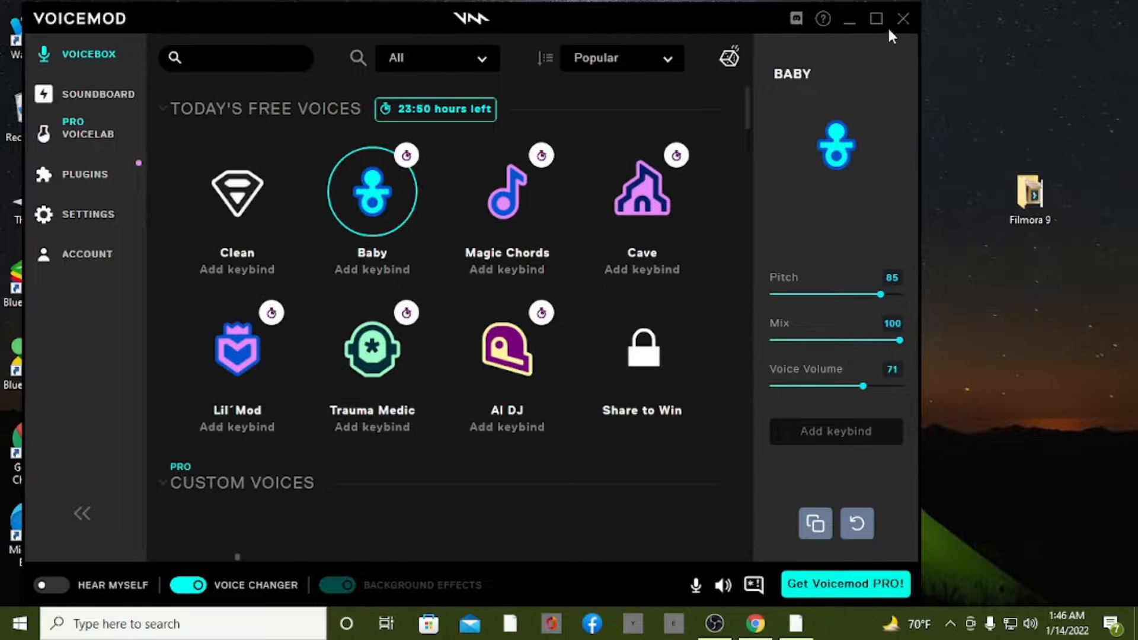
Step: Maximize the Voicemod window and try the free voices Magic Chords, Baby, Cave and Lil' Mod
click(876, 26)
click(484, 189)
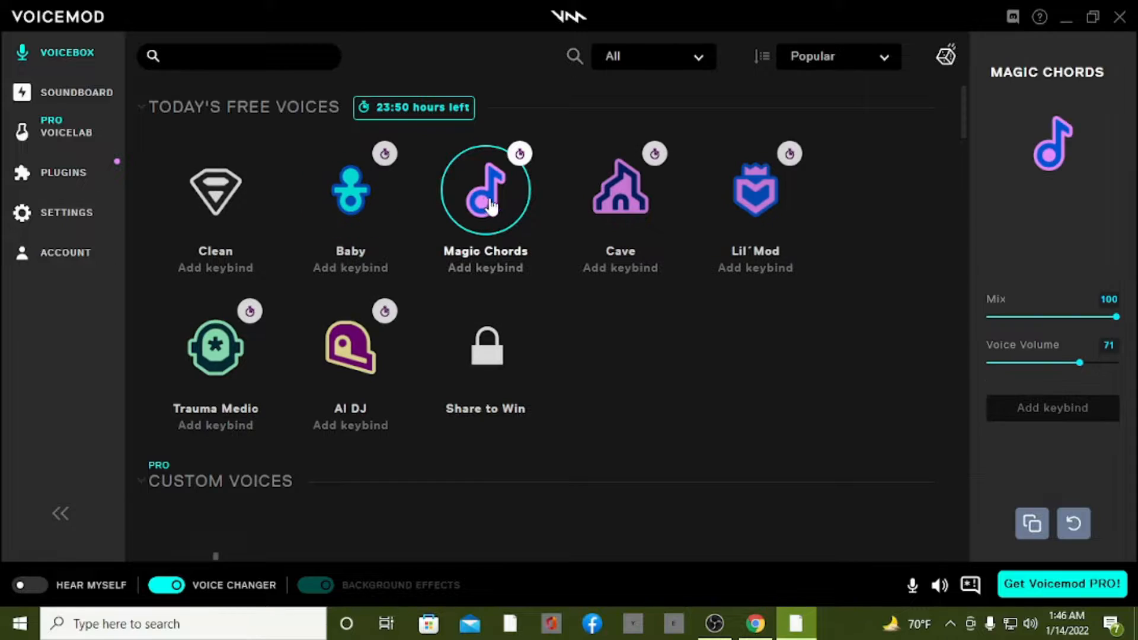
click(370, 217)
click(465, 209)
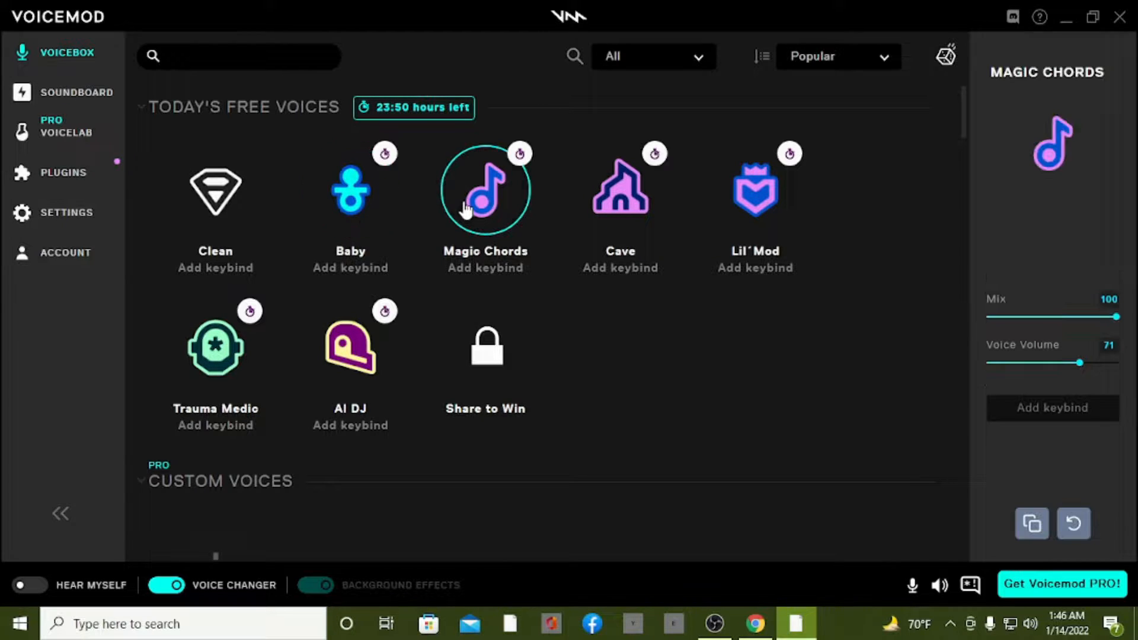
click(637, 229)
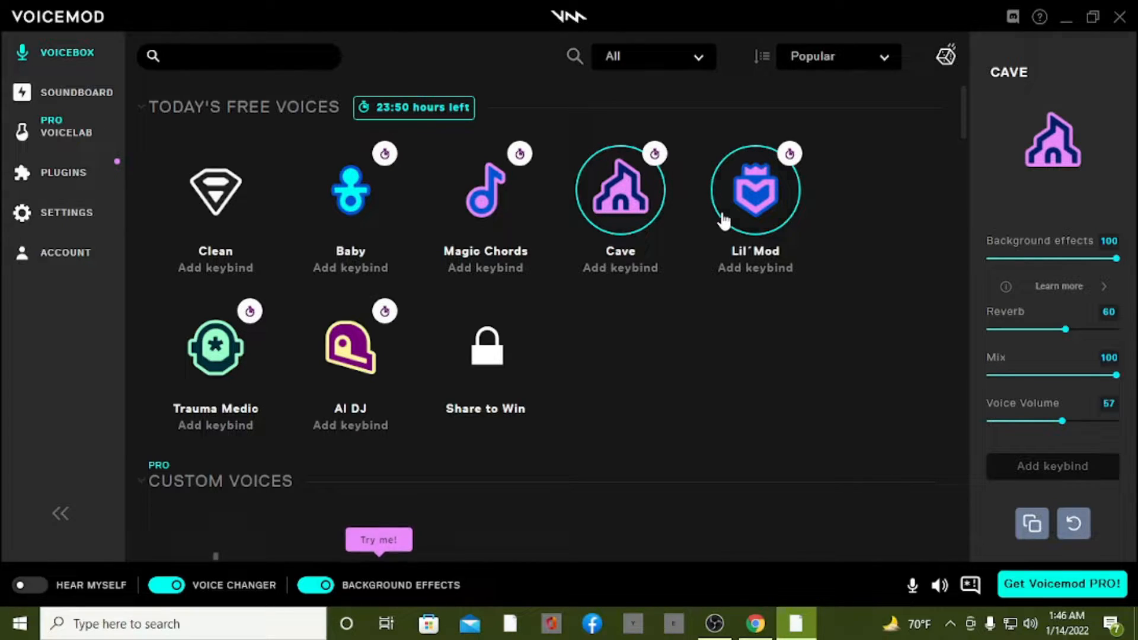
click(724, 221)
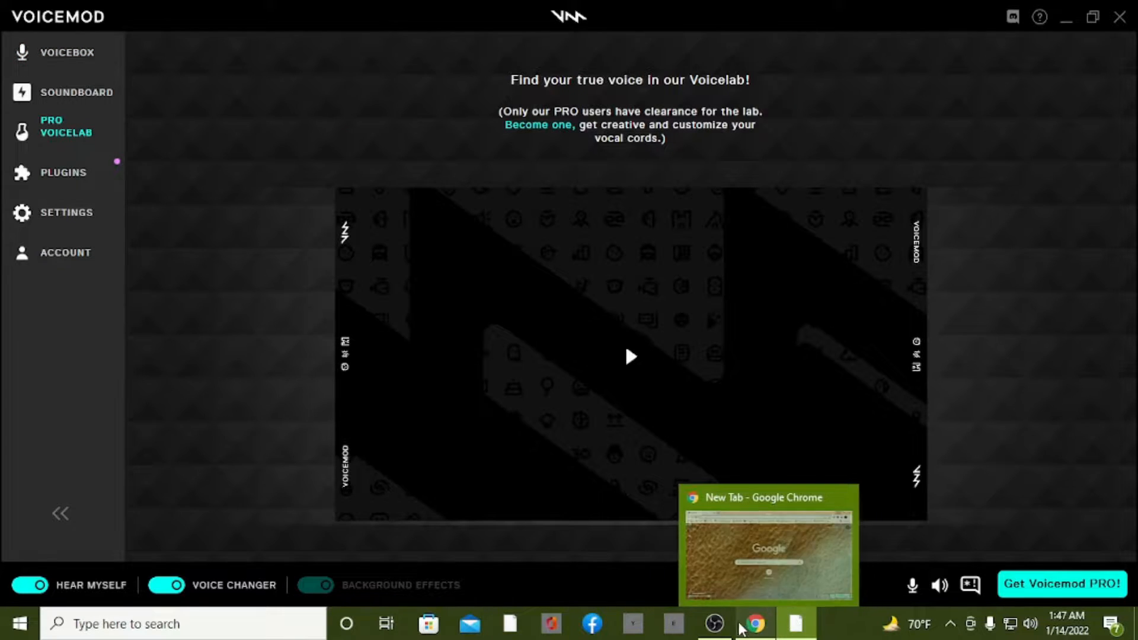
Step: Return to the Voicebox and turn off Hear Myself
click(66, 56)
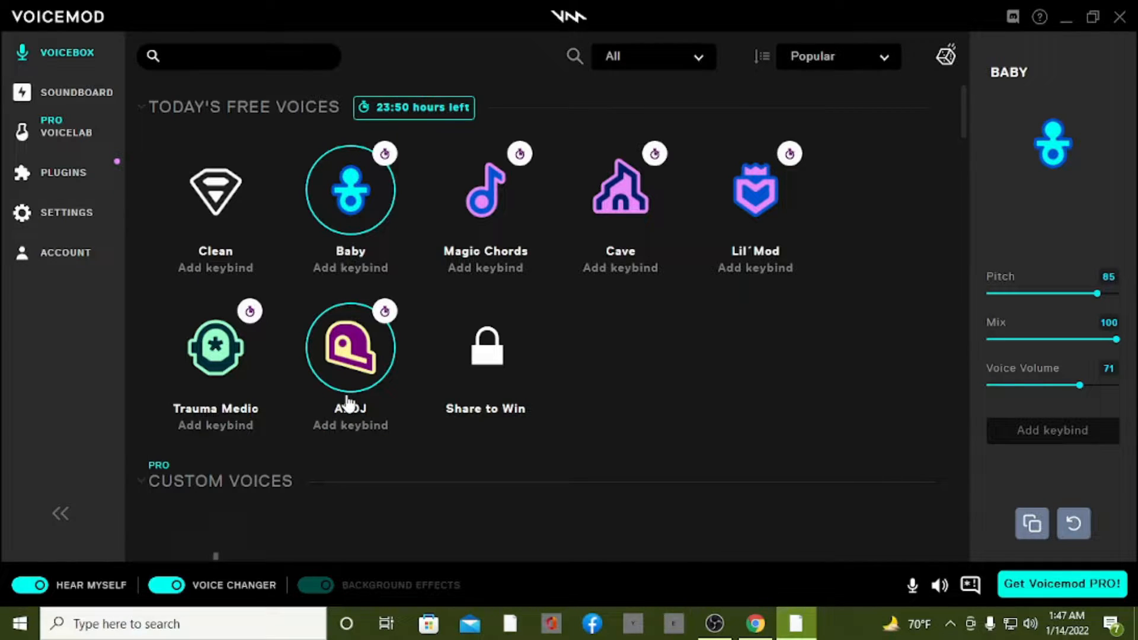
click(48, 588)
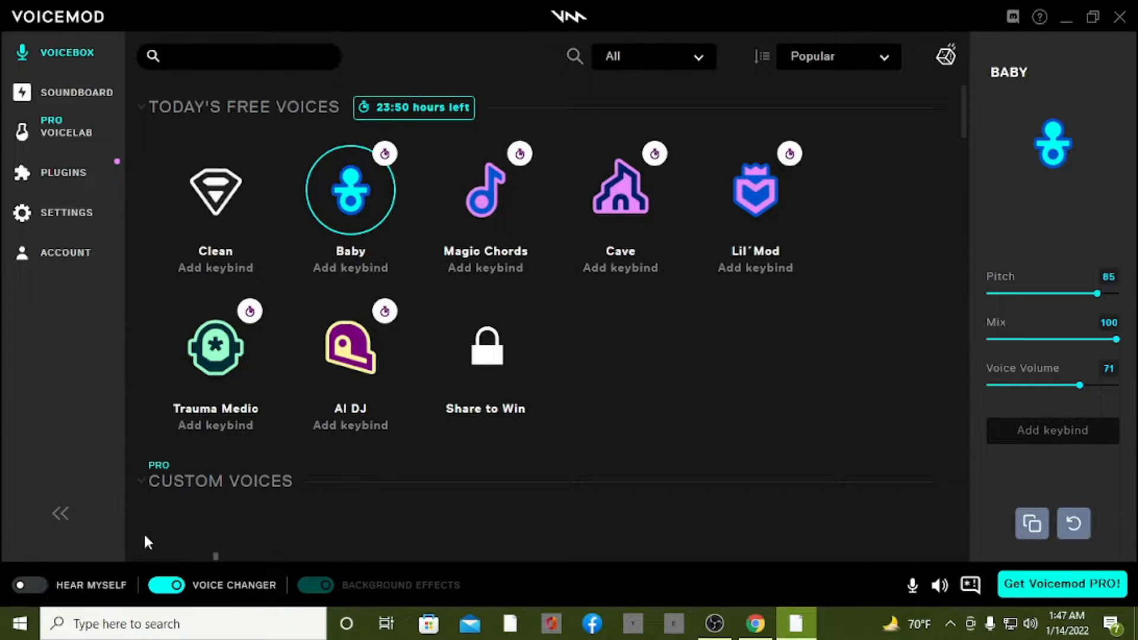
Step: Review the microphone and speaker options in Voicemod's audio settings, including the advanced audio settings
click(61, 213)
mouse_move(71, 253)
scroll(378, 358, down, 2)
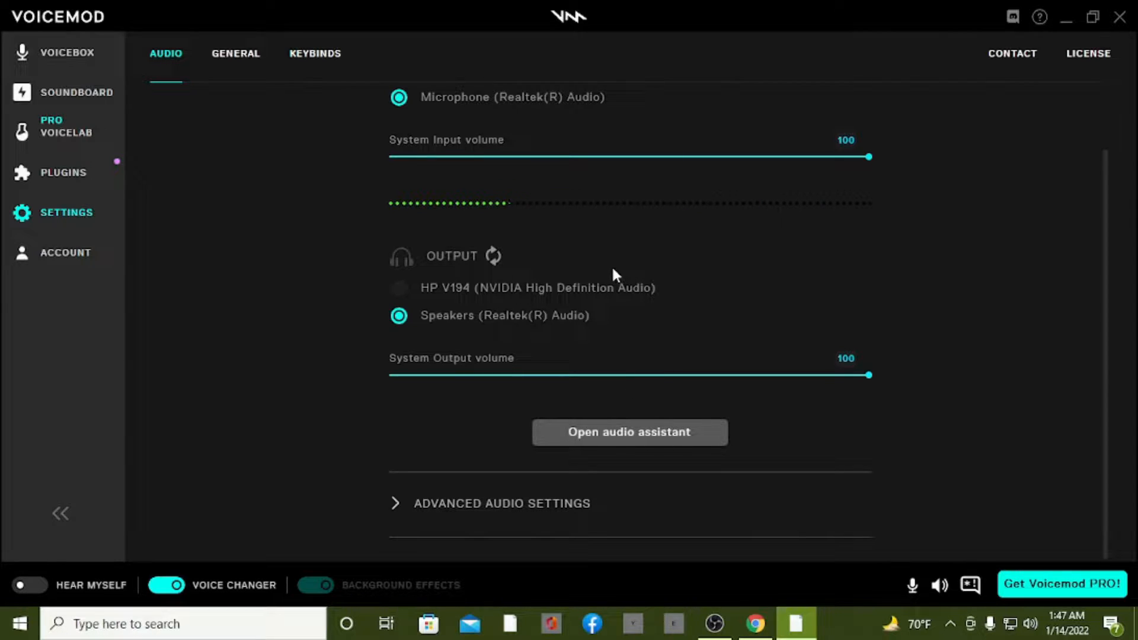
click(403, 507)
scroll(415, 515, down, 2)
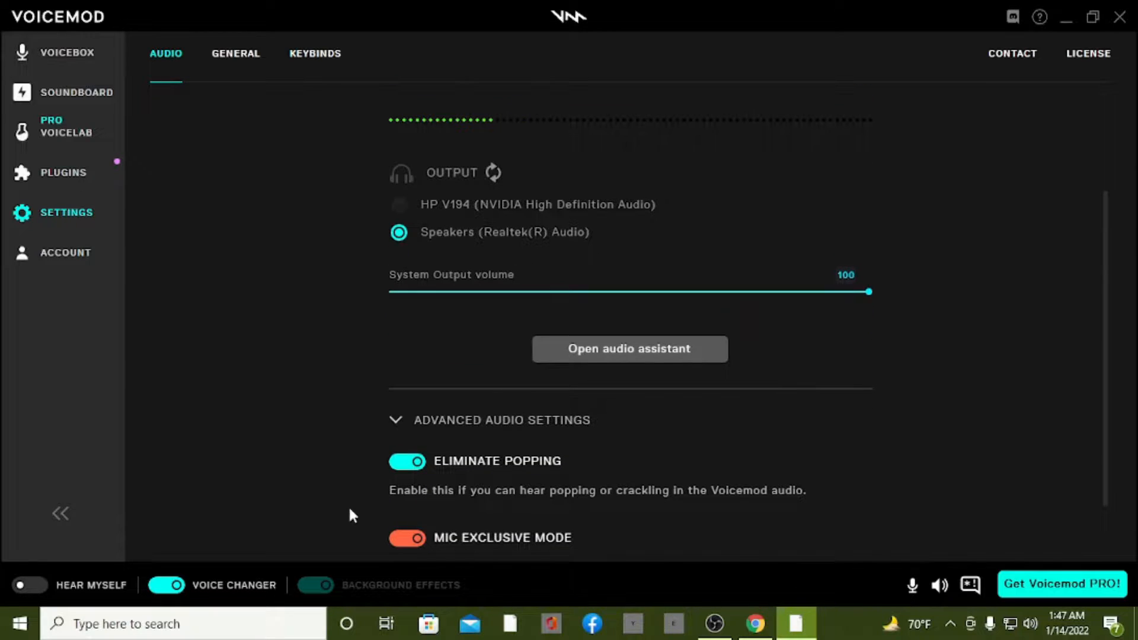
click(707, 619)
click(707, 619)
Step: View the Voicemod Partner Program page from the account options and return to the Voicemod window
click(67, 260)
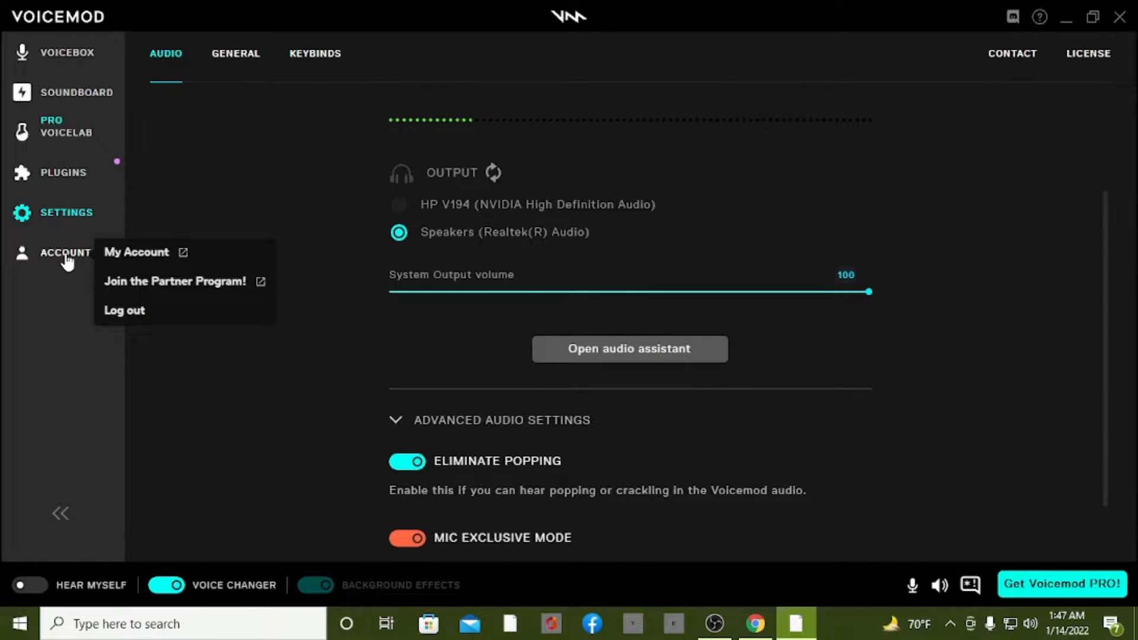
click(147, 292)
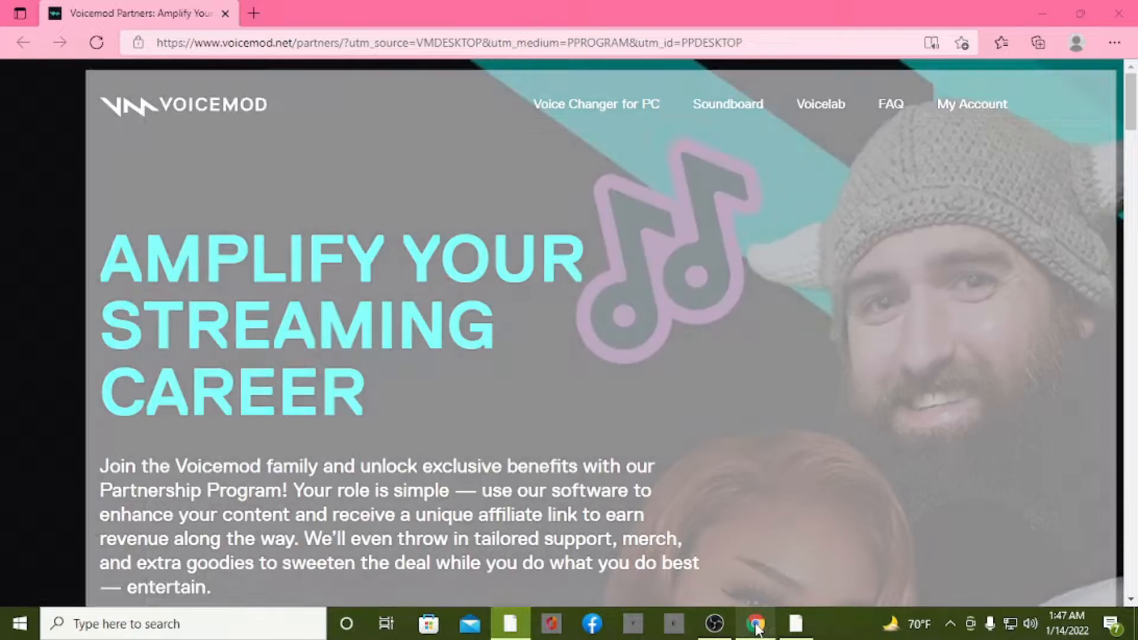
click(745, 624)
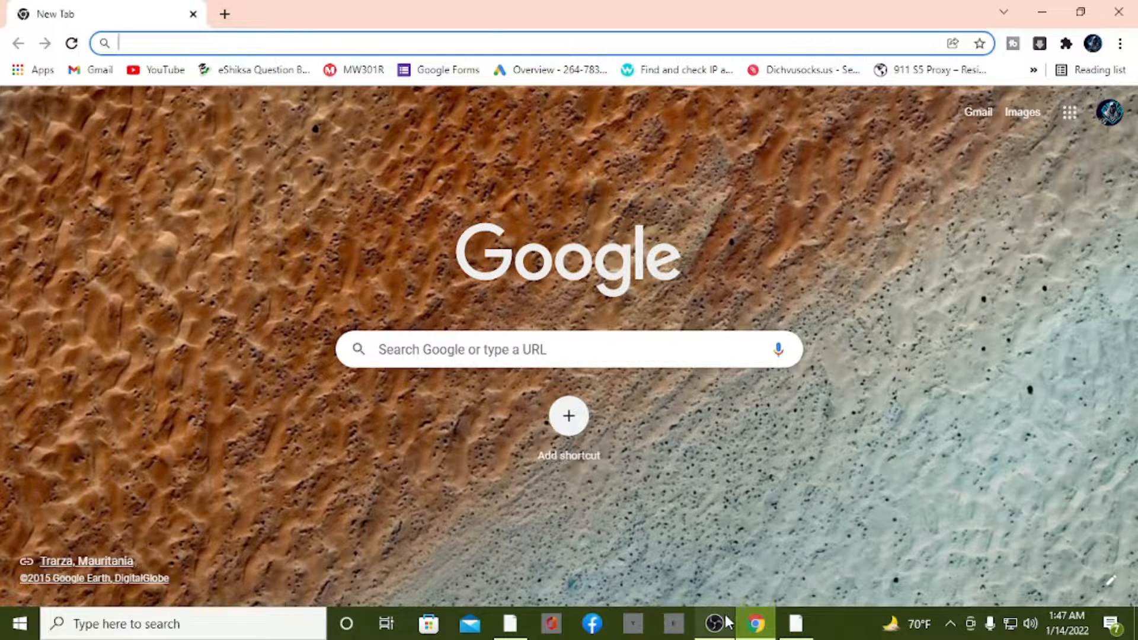
click(745, 624)
click(793, 625)
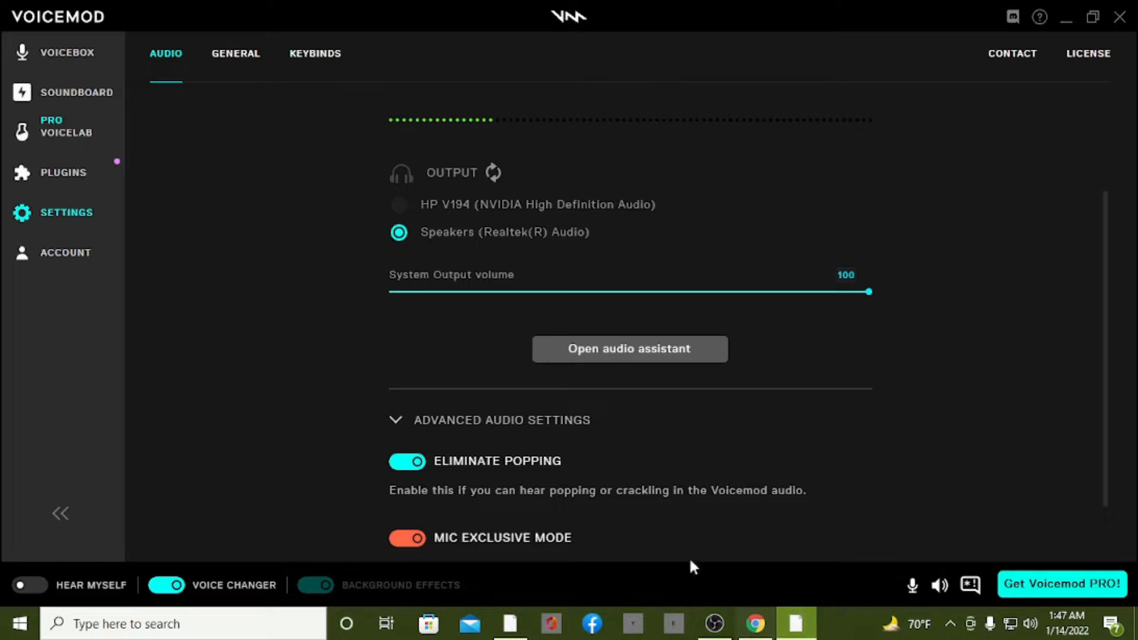
Step: Enable the Voicemod Bits plugin for Twitch
click(36, 175)
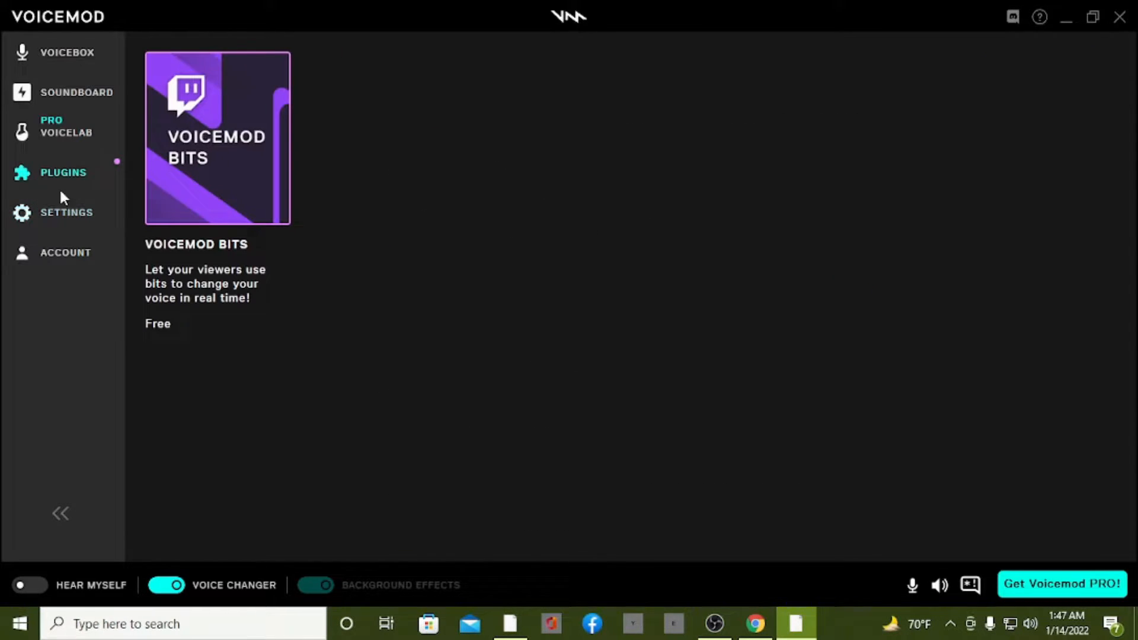
click(237, 212)
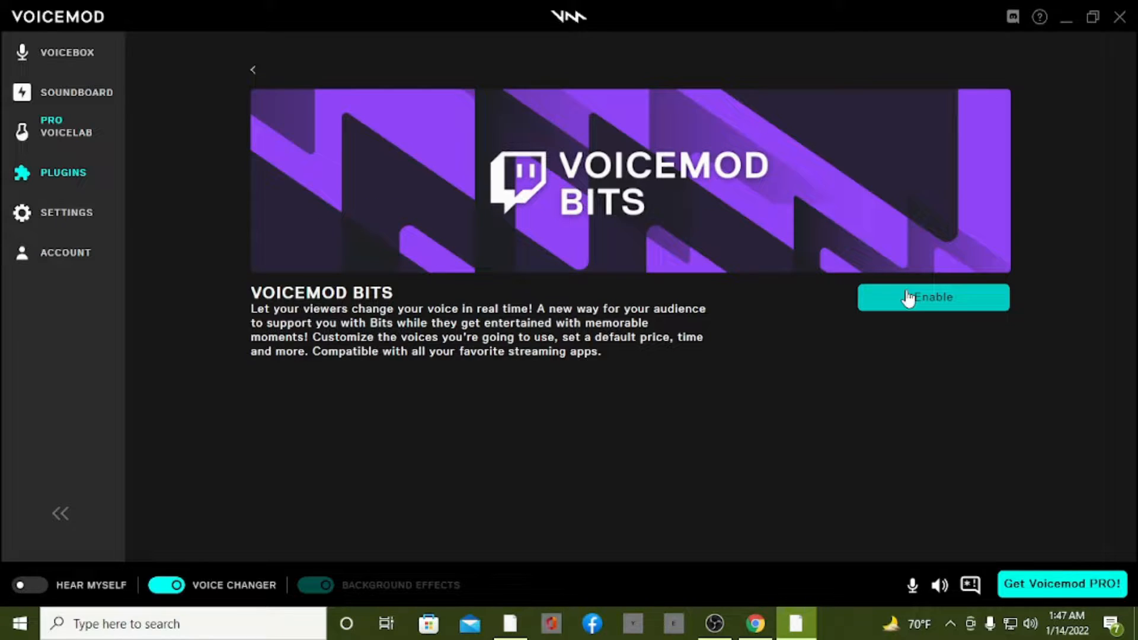
click(908, 297)
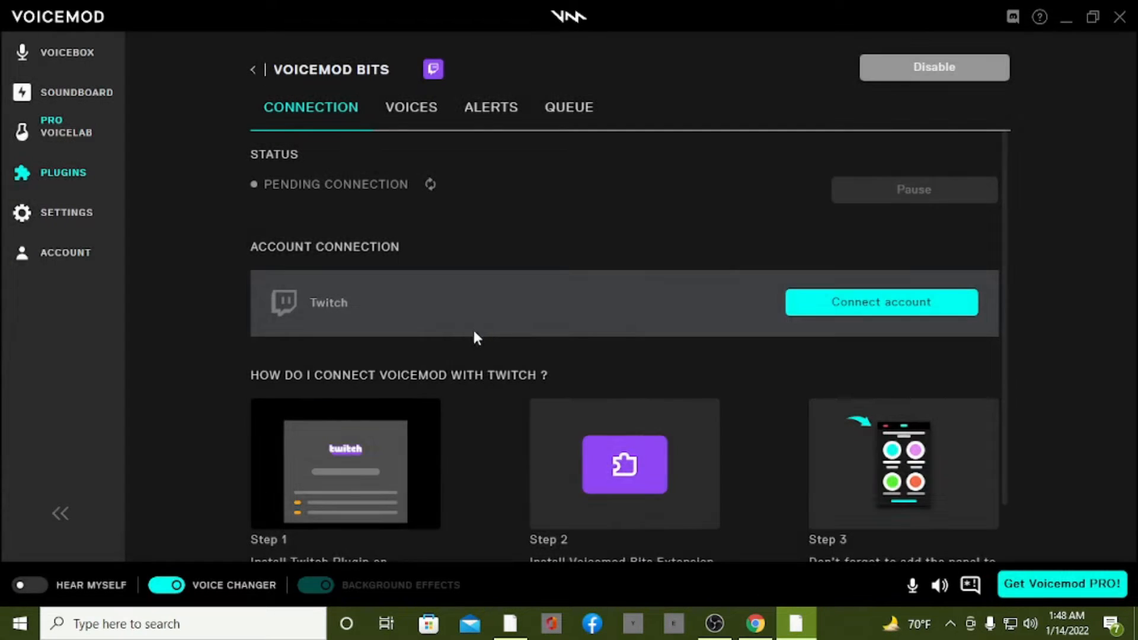
Step: Try to add a voice named "roo" in the Voicemod Bits voice settings, and clear the entry
scroll(576, 480, down, 1)
scroll(595, 478, up, 1)
click(416, 123)
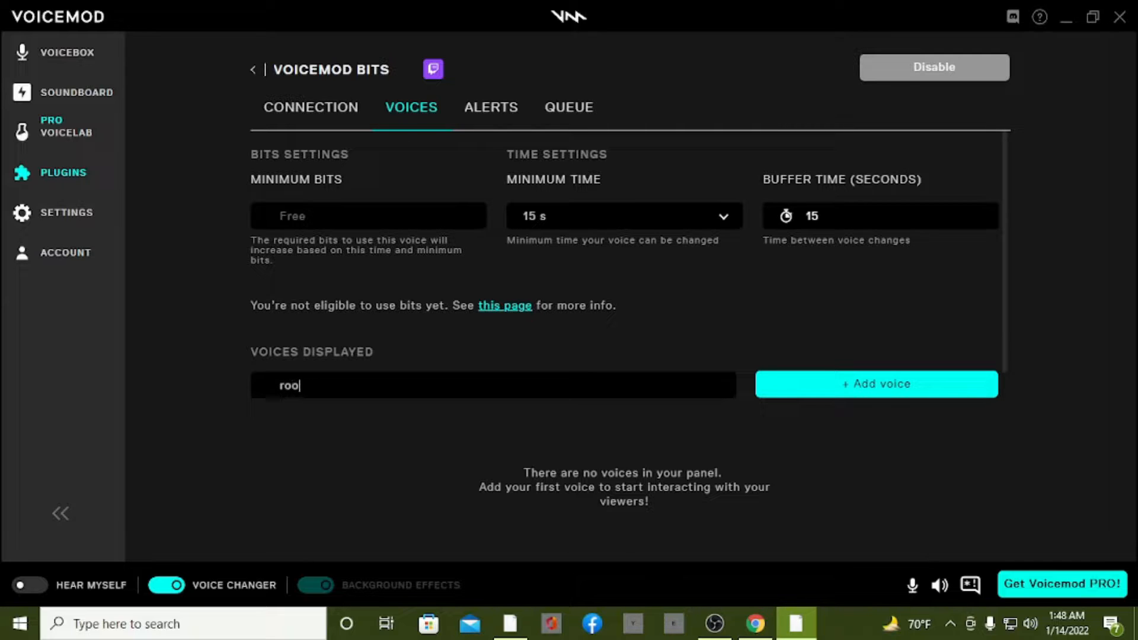
click(783, 392)
drag(314, 387, 231, 388)
key(BackSpace)
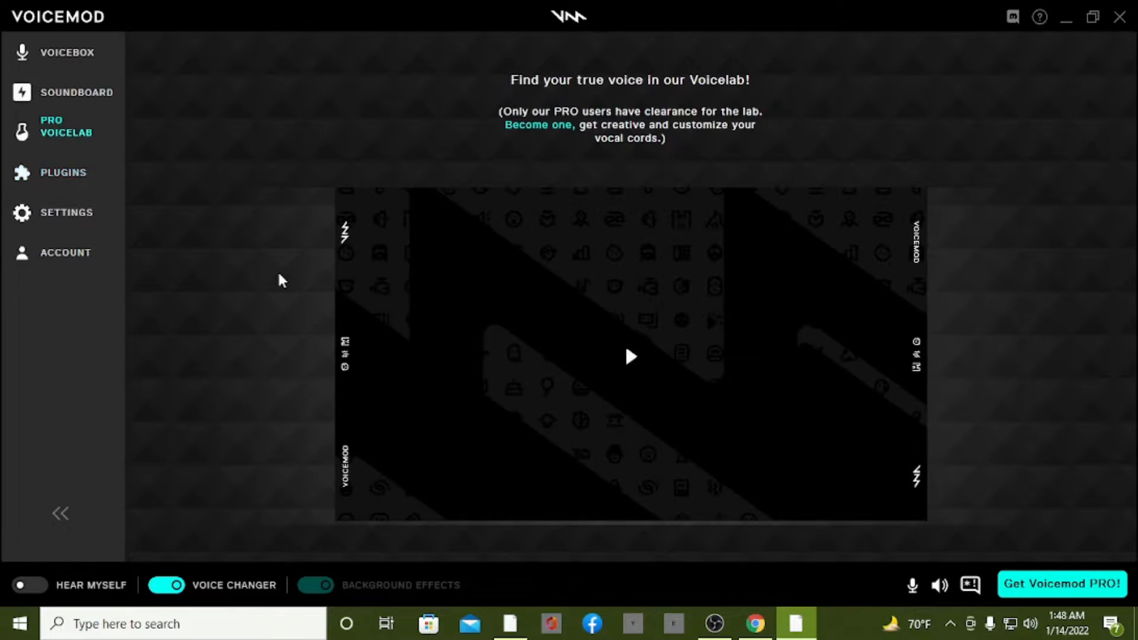
Step: Play the introductory video on the Voicelab page briefly and pause it
click(633, 358)
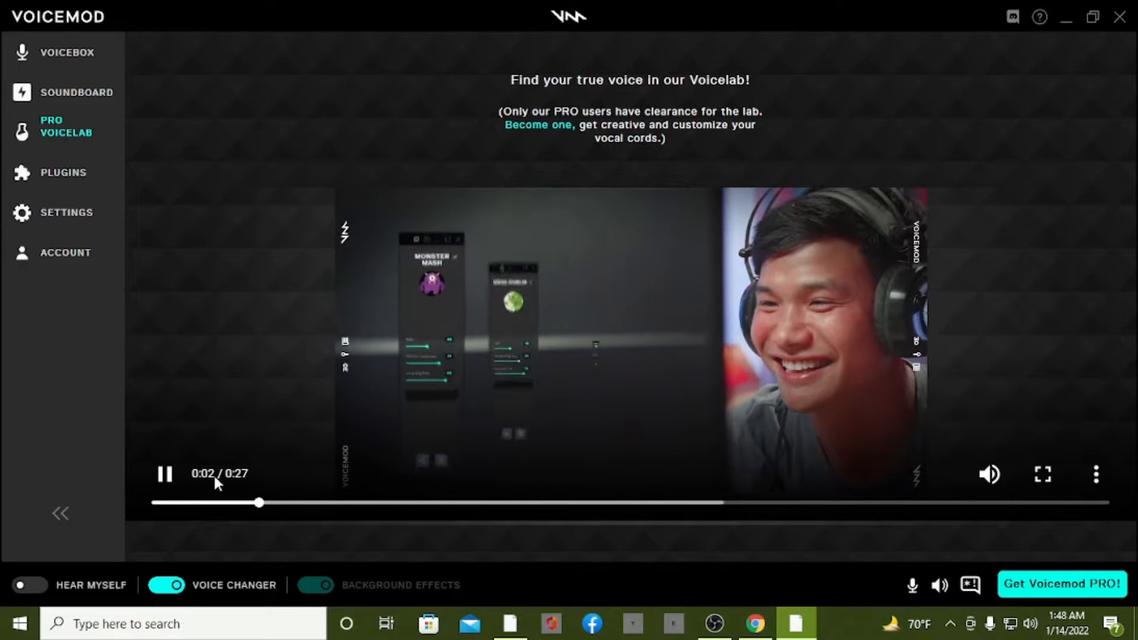
click(165, 474)
Step: Play the Full Motion, Sun Dance, Airhorn and Hey DJ! sounds in the Soundboard
click(77, 93)
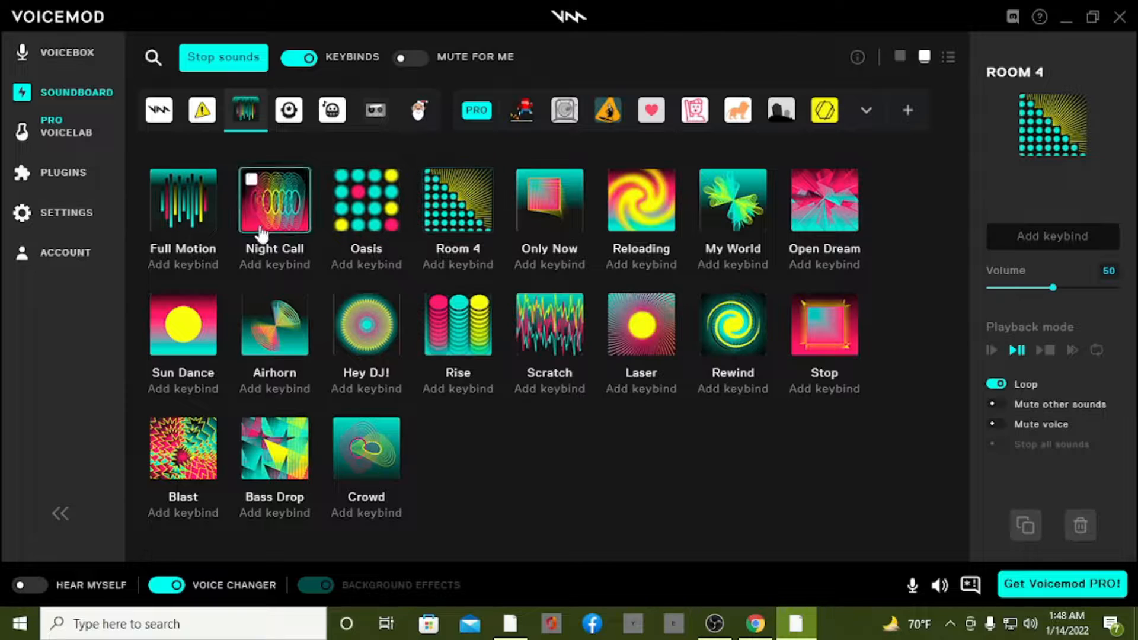
click(199, 204)
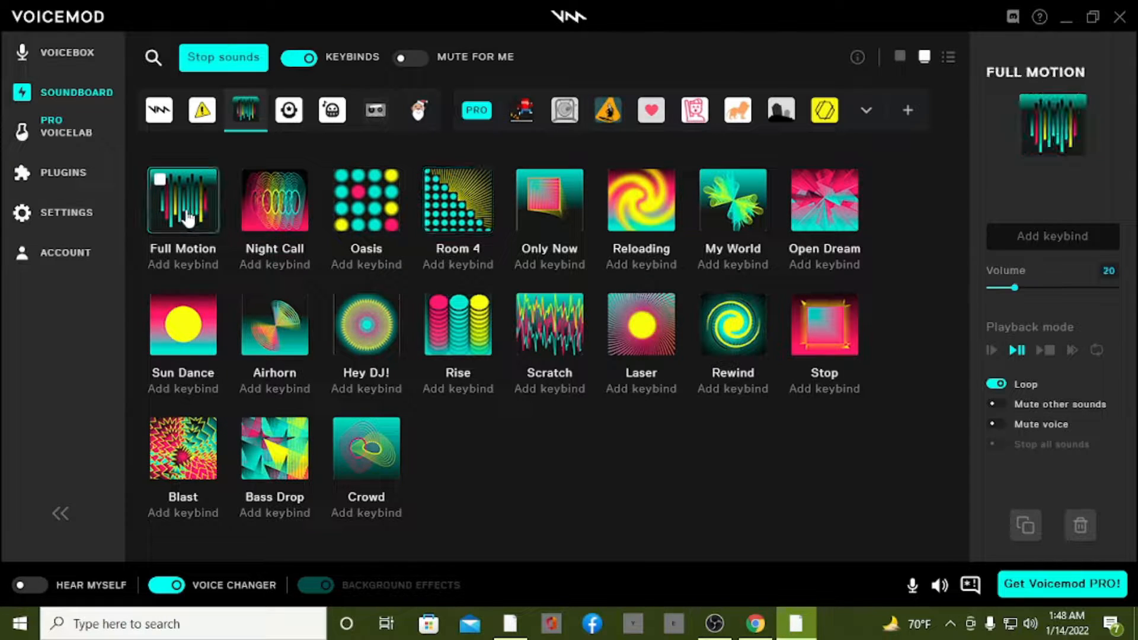
click(211, 324)
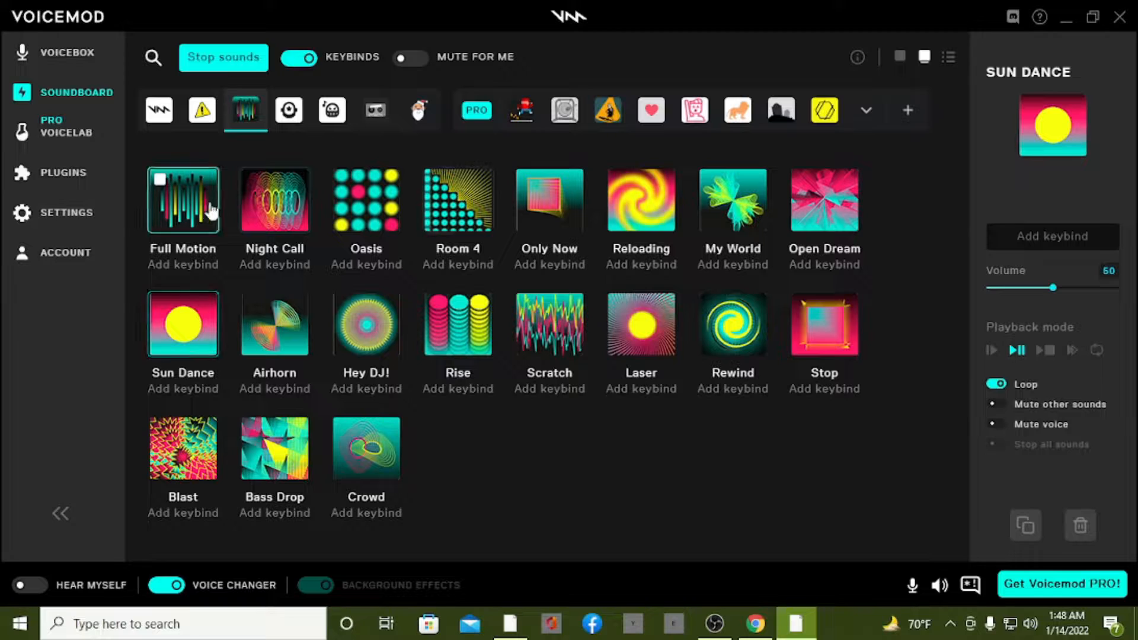
click(275, 332)
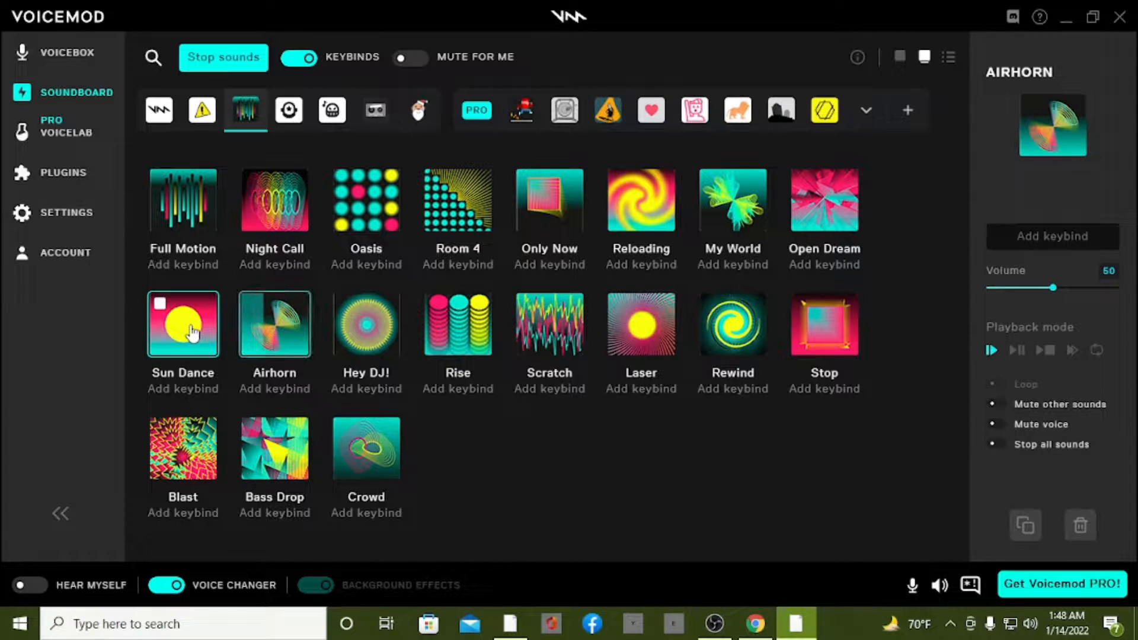
click(369, 325)
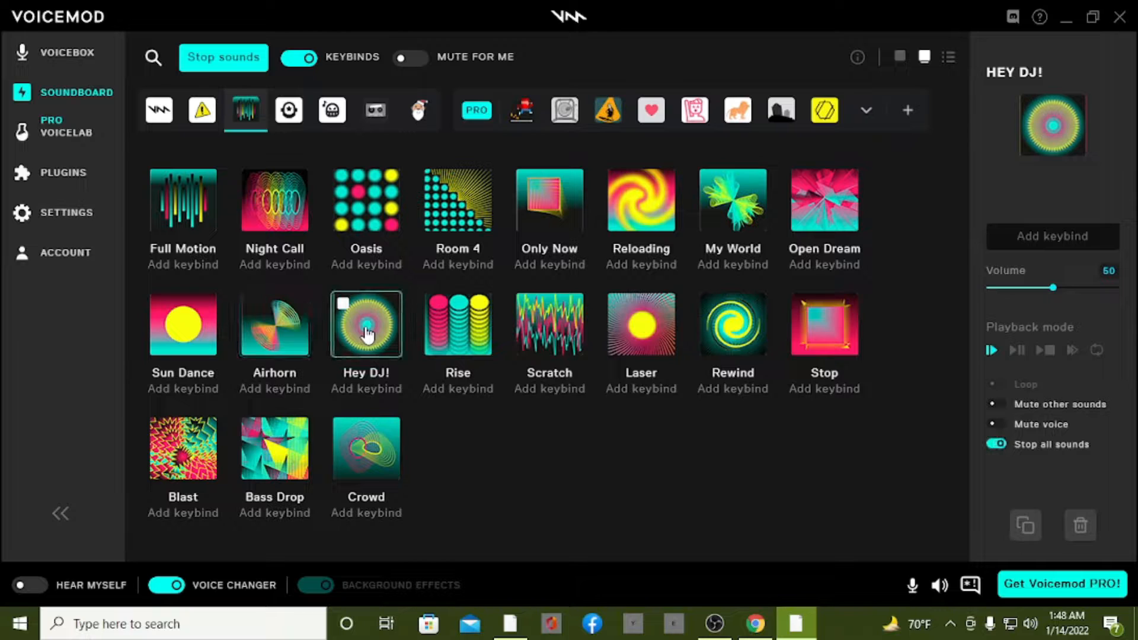
Step: Replay the Hey DJ! sound, then select its tile and clear the selection
click(461, 336)
click(366, 322)
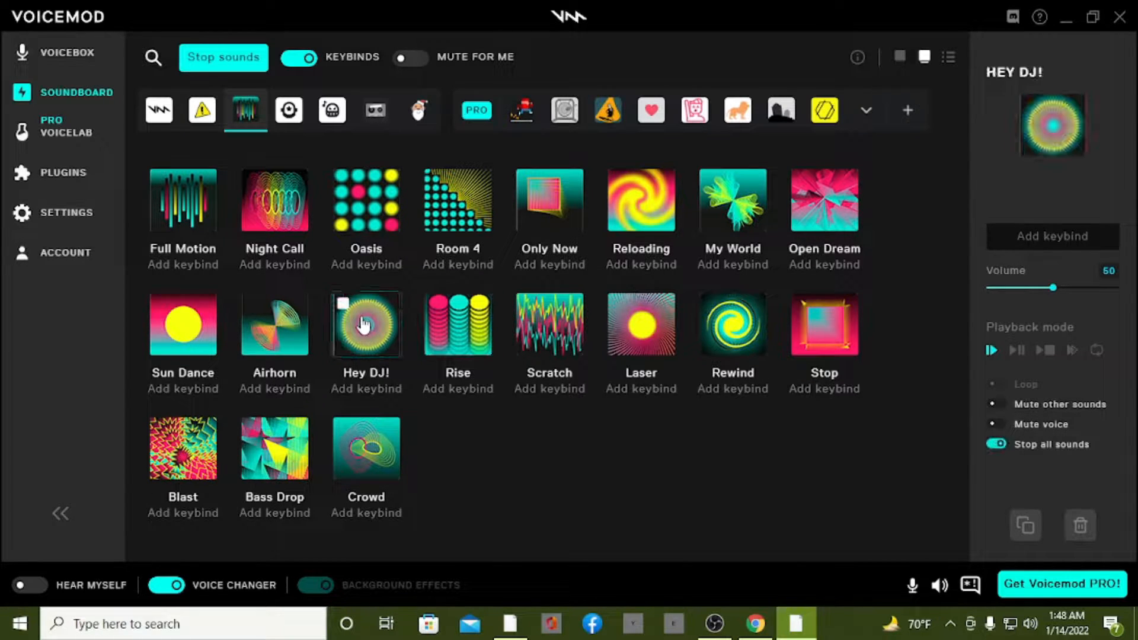
click(343, 304)
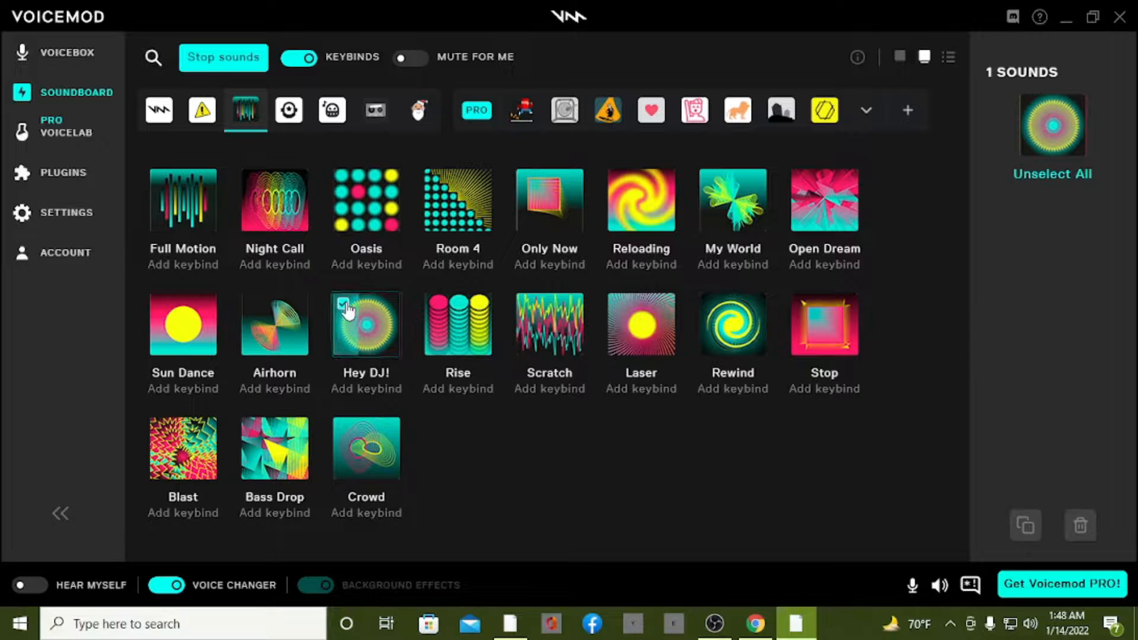
click(343, 304)
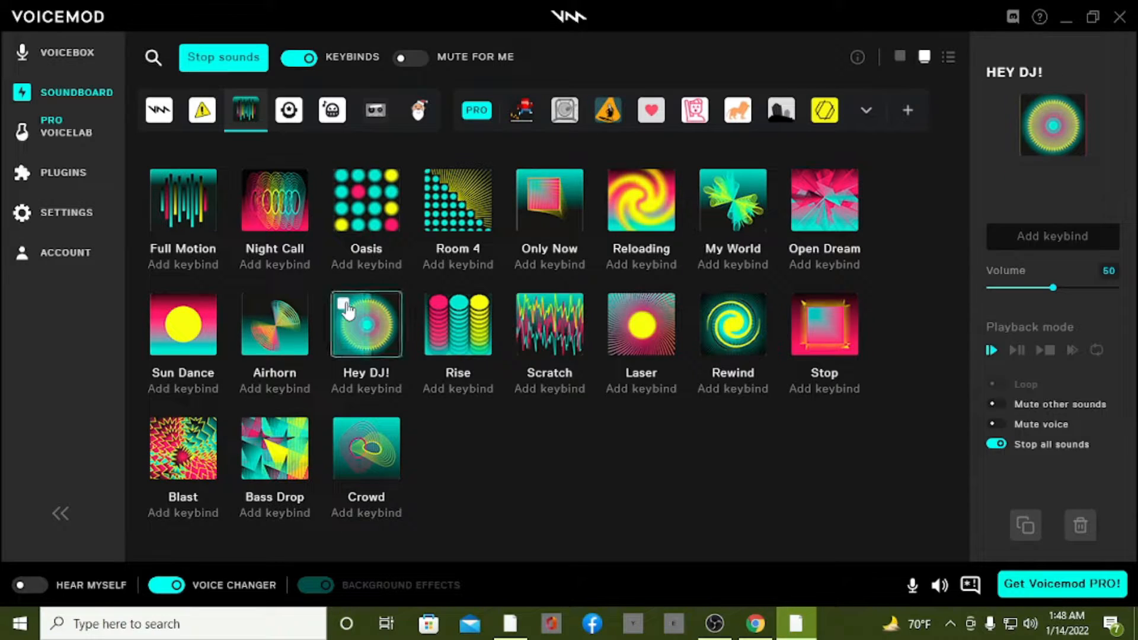
Step: Play the Rise, Scratch, Laser, Rewind, Stop, Blast, Bass Drop and Crowd sounds in the EDM soundboard
click(477, 334)
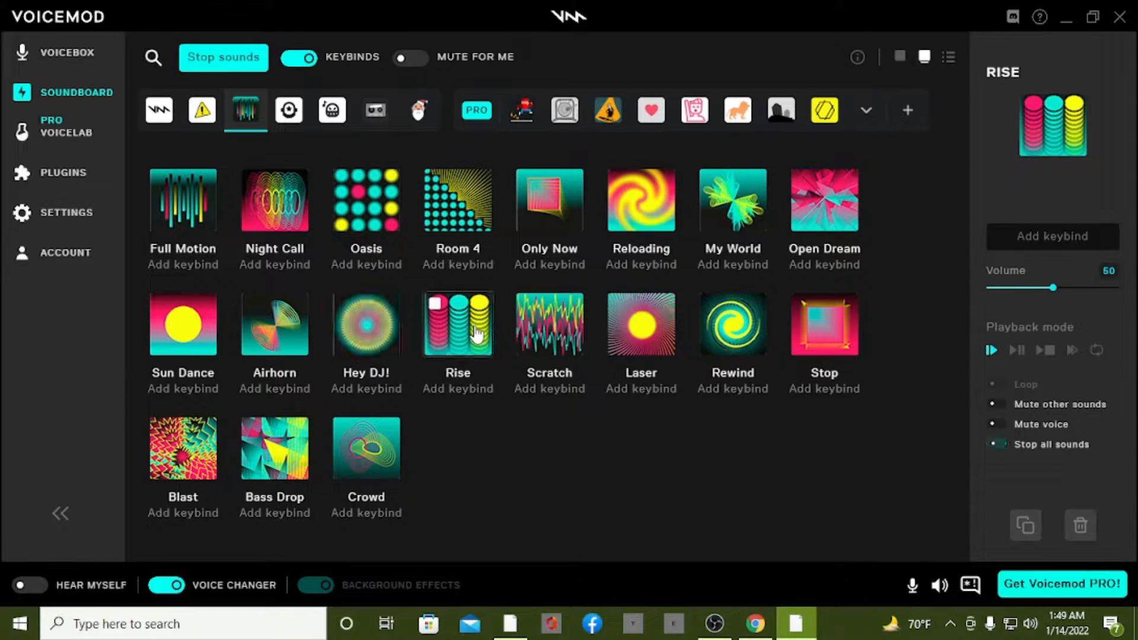
click(550, 334)
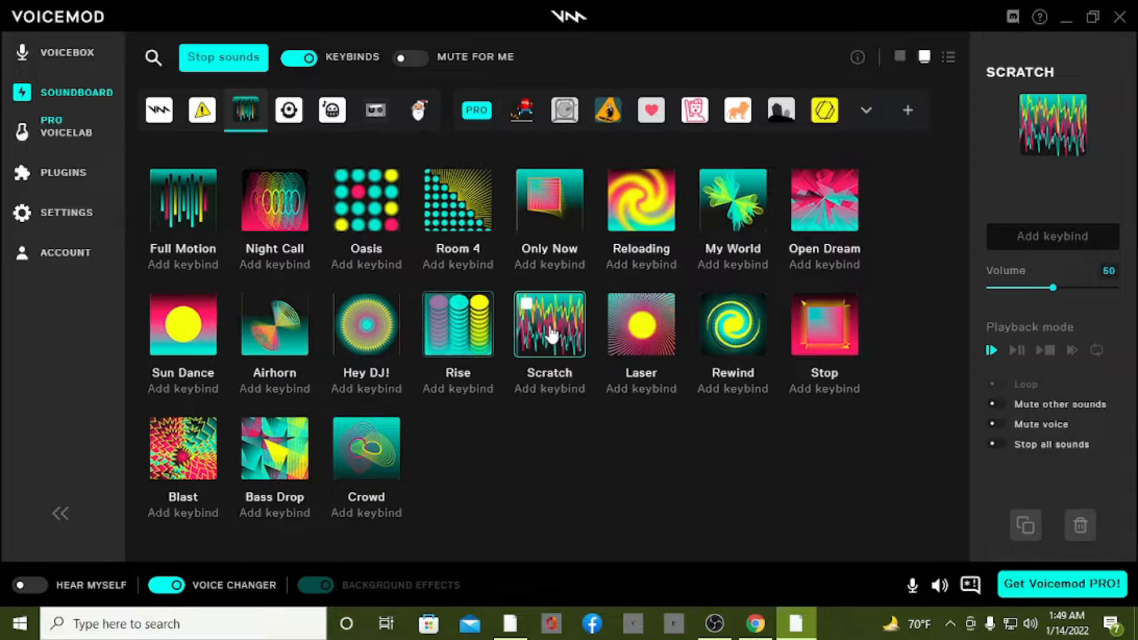
click(636, 328)
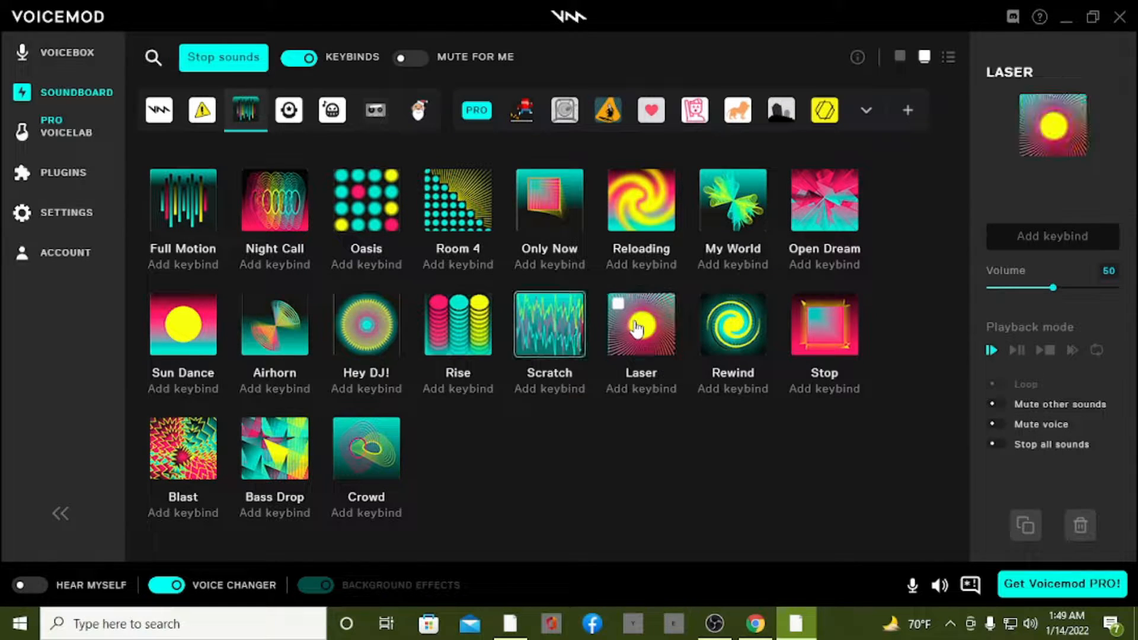
click(741, 328)
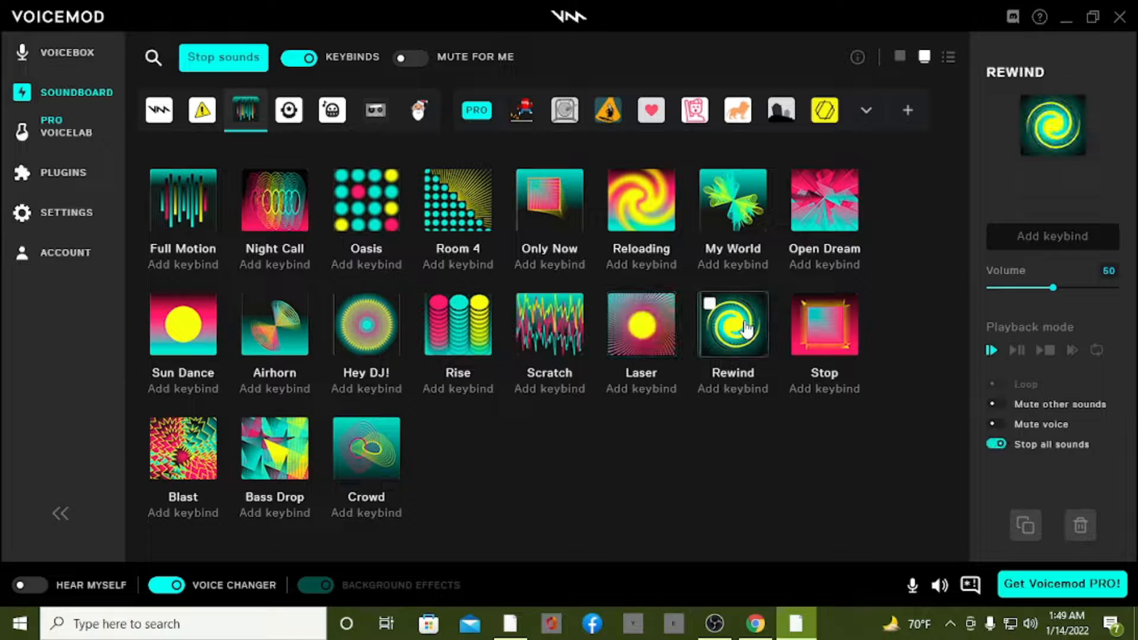
click(822, 326)
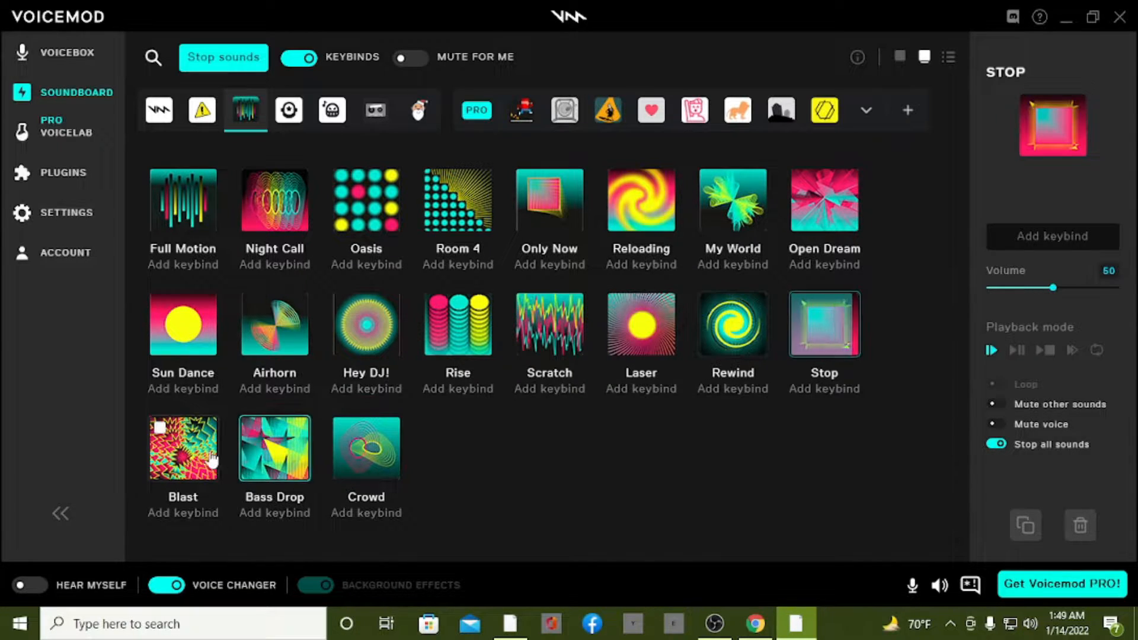
click(182, 450)
click(270, 469)
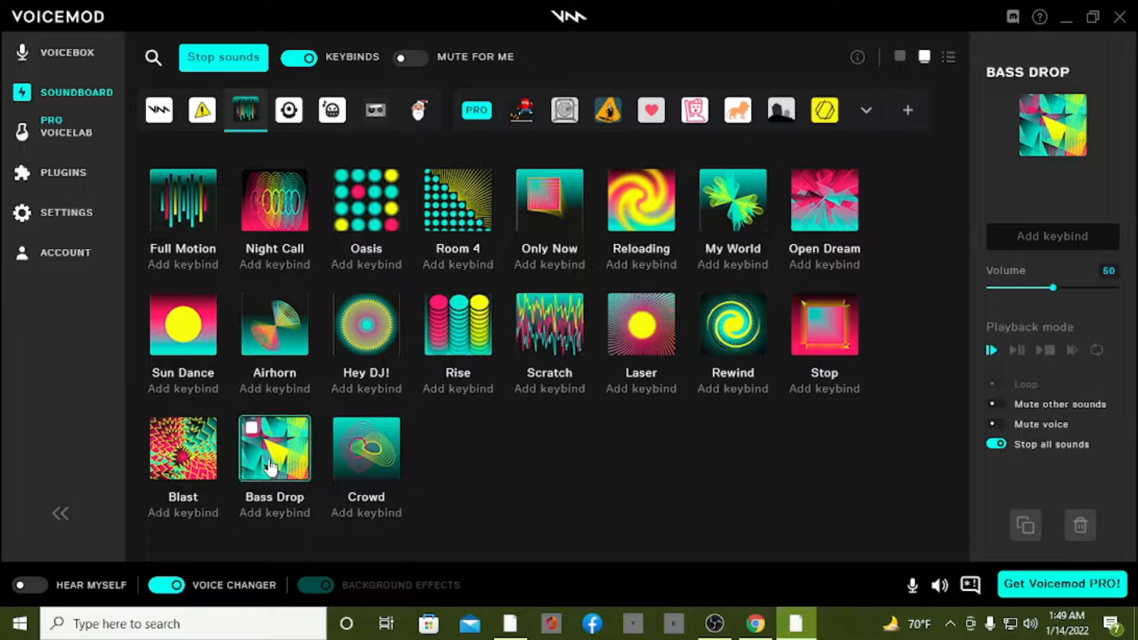
click(367, 467)
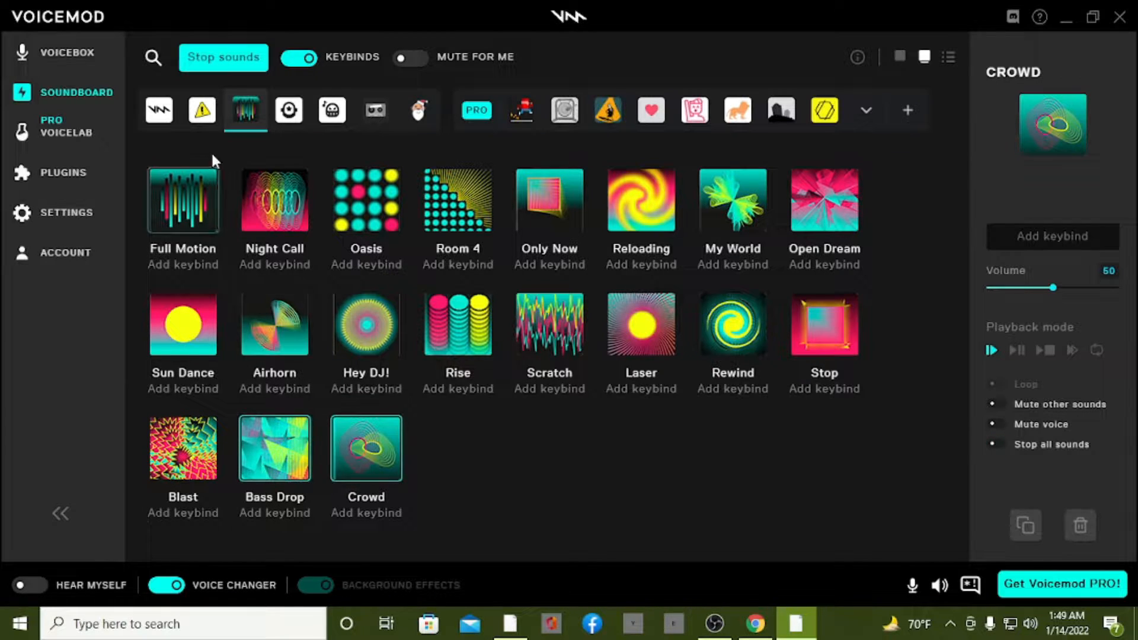
Step: Play the Nuke Alert, Gong and Selfie sounds in My Soundboard
click(157, 111)
click(208, 218)
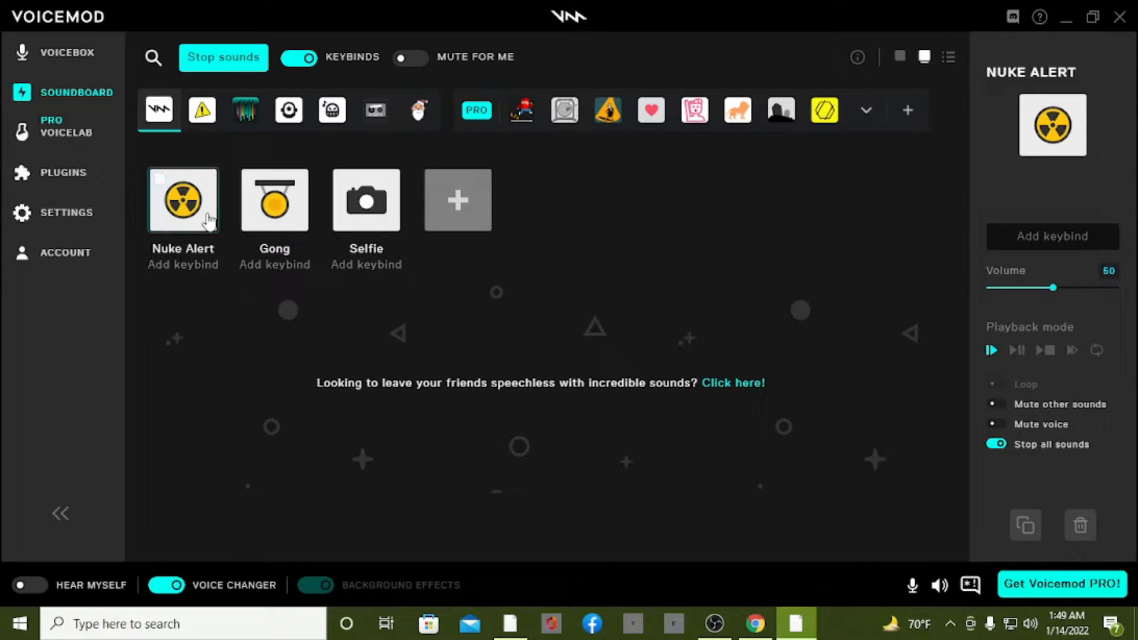
click(267, 220)
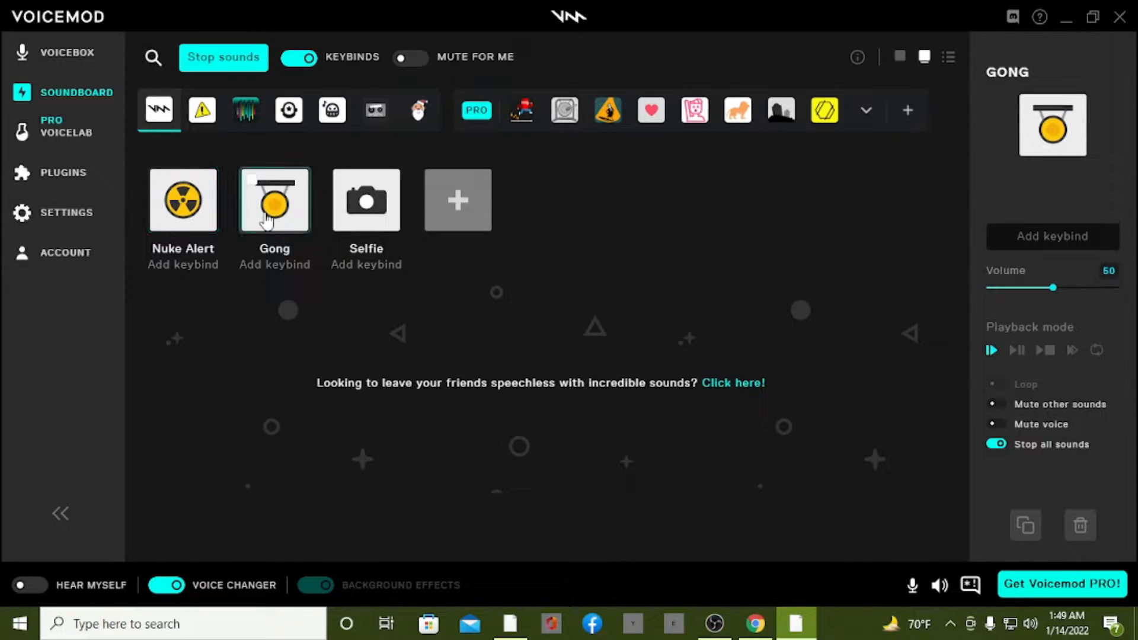
click(368, 224)
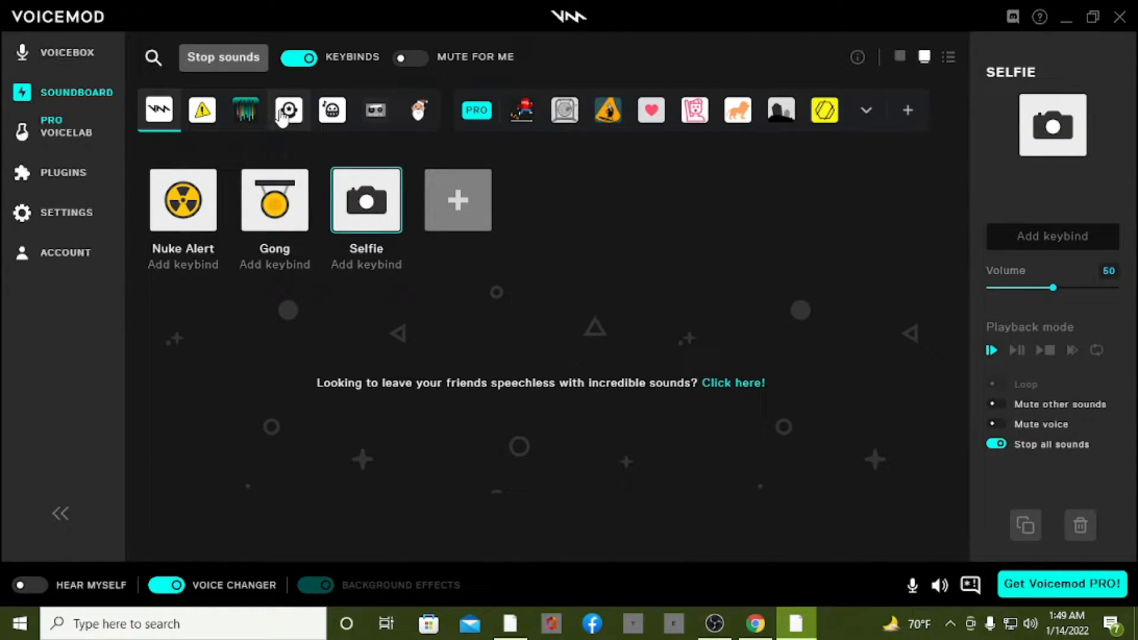
Step: Play and stop Trauma Medic (Helmet) in Voicebox Backgrounds and Living Lo-fi in Lo-fi Vibes
click(276, 114)
click(160, 221)
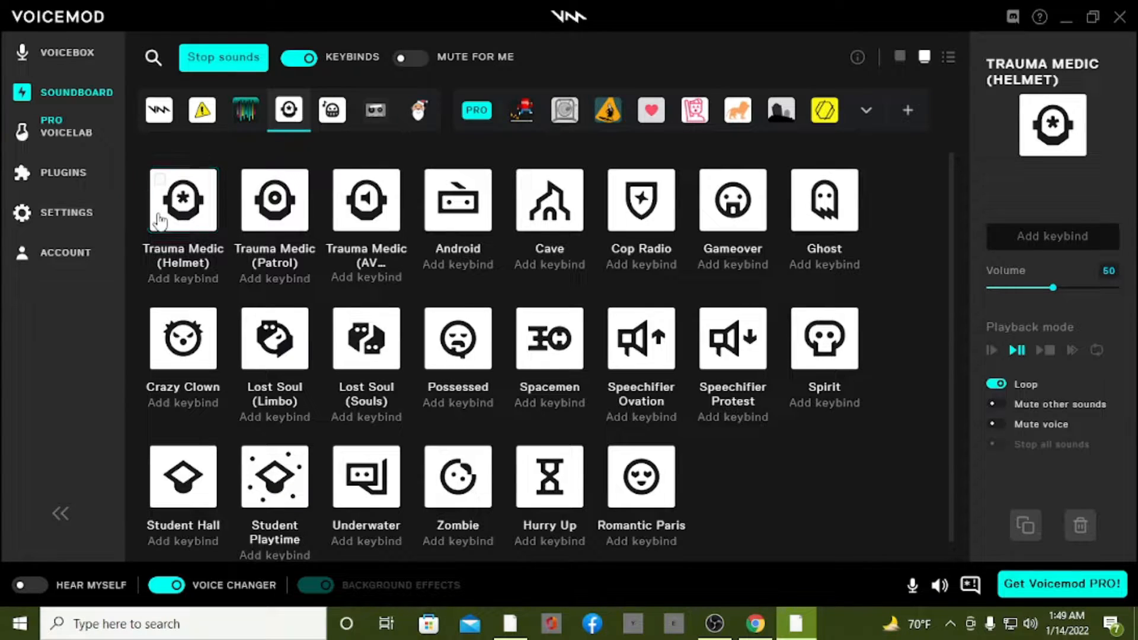
click(160, 221)
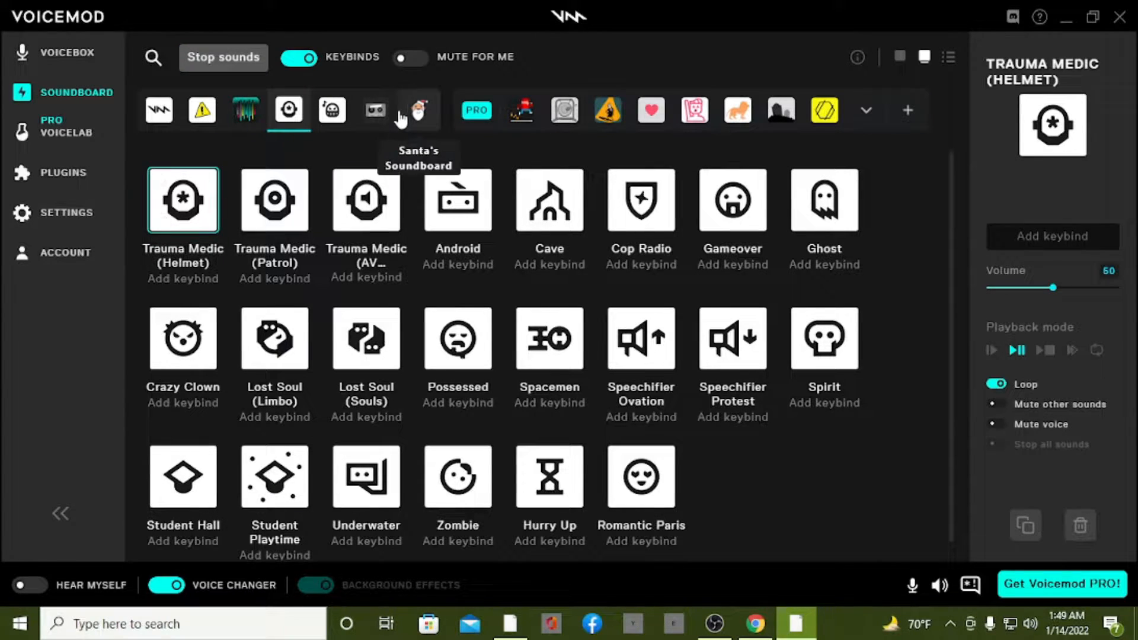
click(375, 110)
click(201, 212)
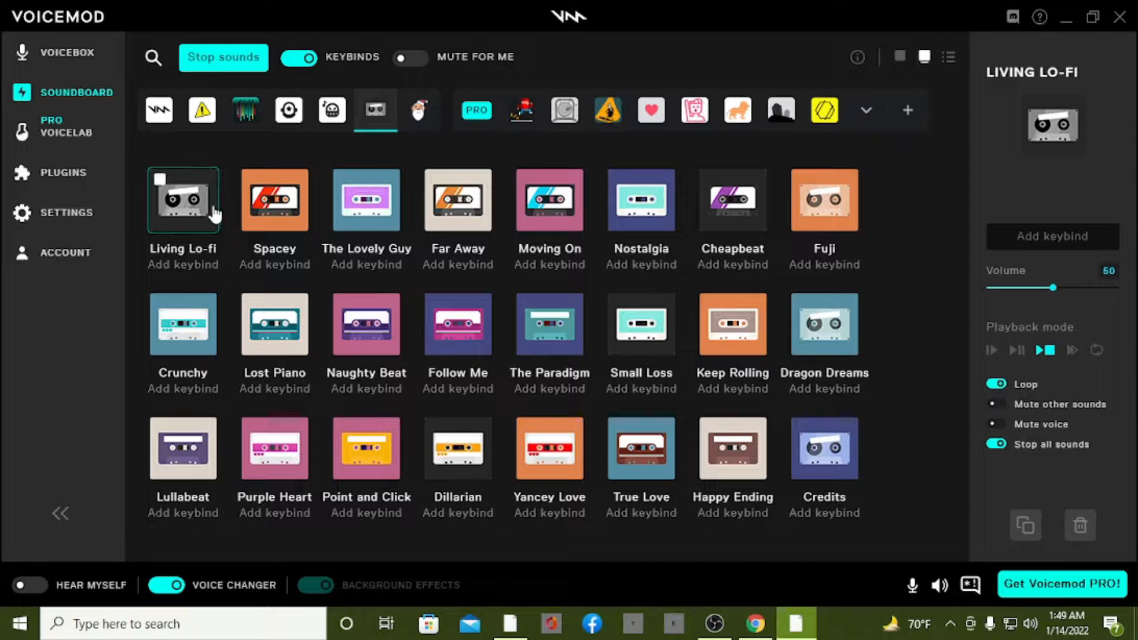
click(203, 212)
Step: Play the Ho Ho Ho and Sleigh Bells sounds in Santa's Soundboard
click(418, 109)
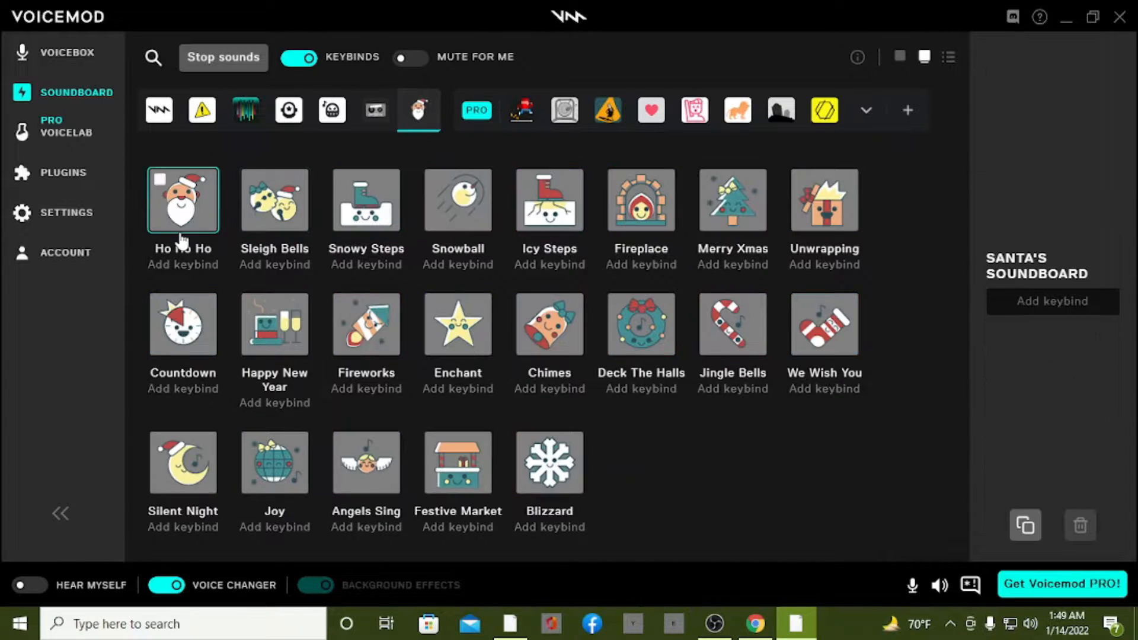
click(180, 239)
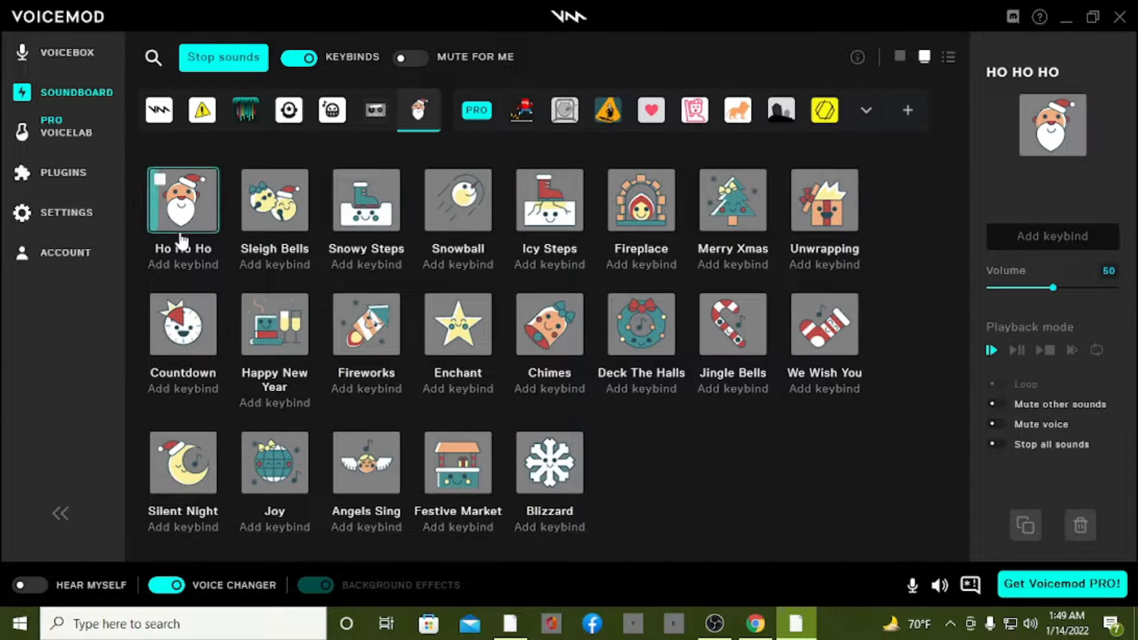
click(285, 230)
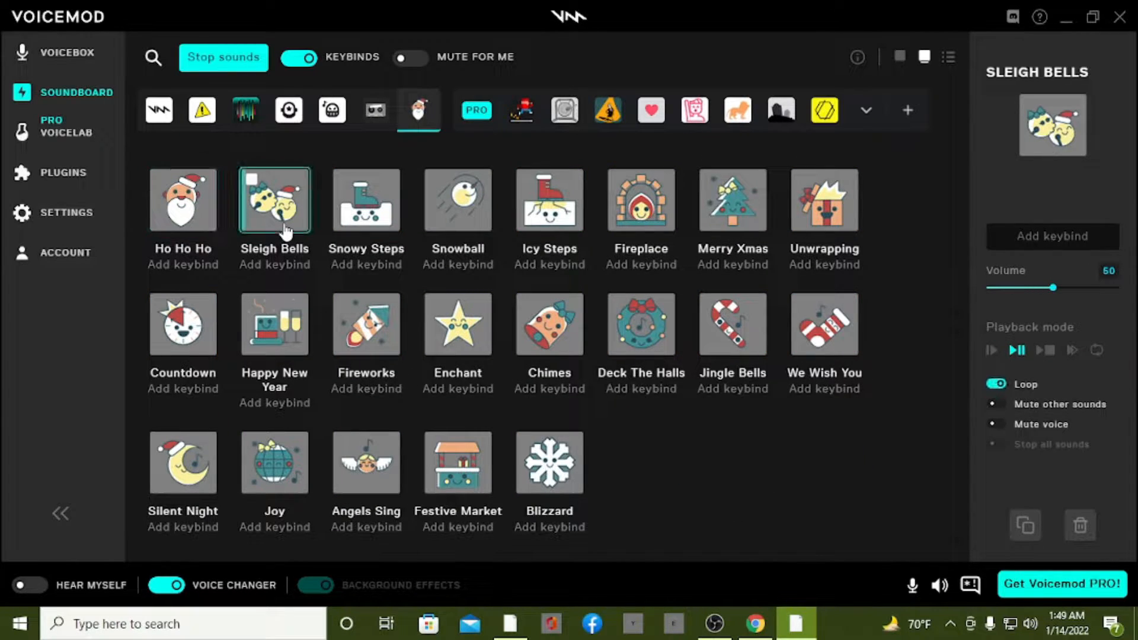
Step: Browse the locked PRO soundboards, including Retro Games, Mix Buttons and Wild Animals, and return to Retro Games from the full soundboard list
click(522, 111)
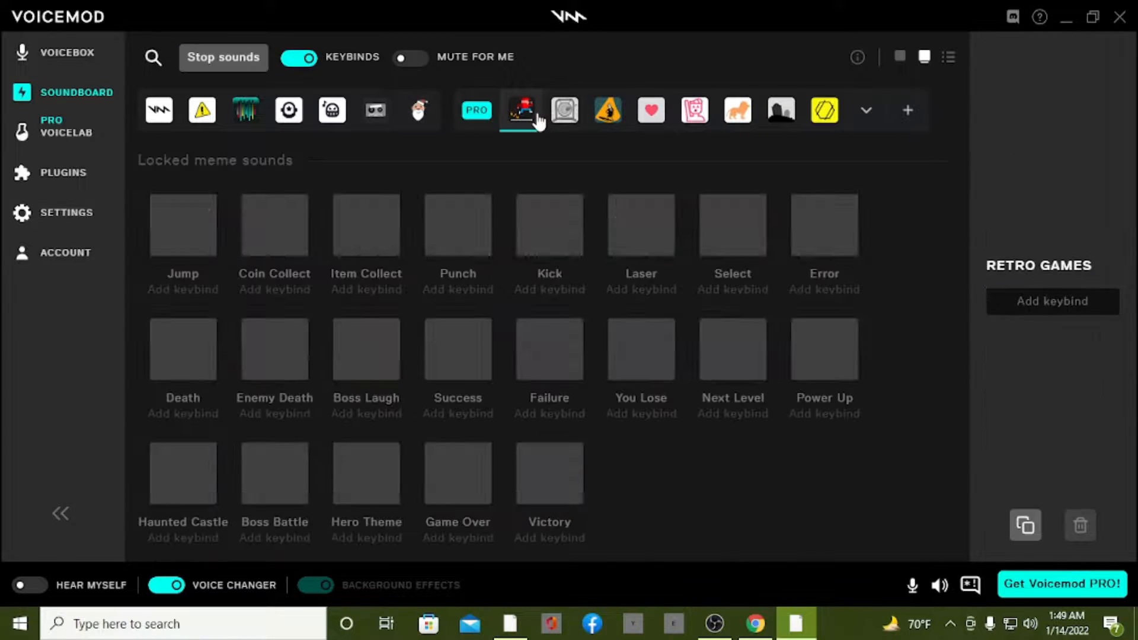
click(564, 111)
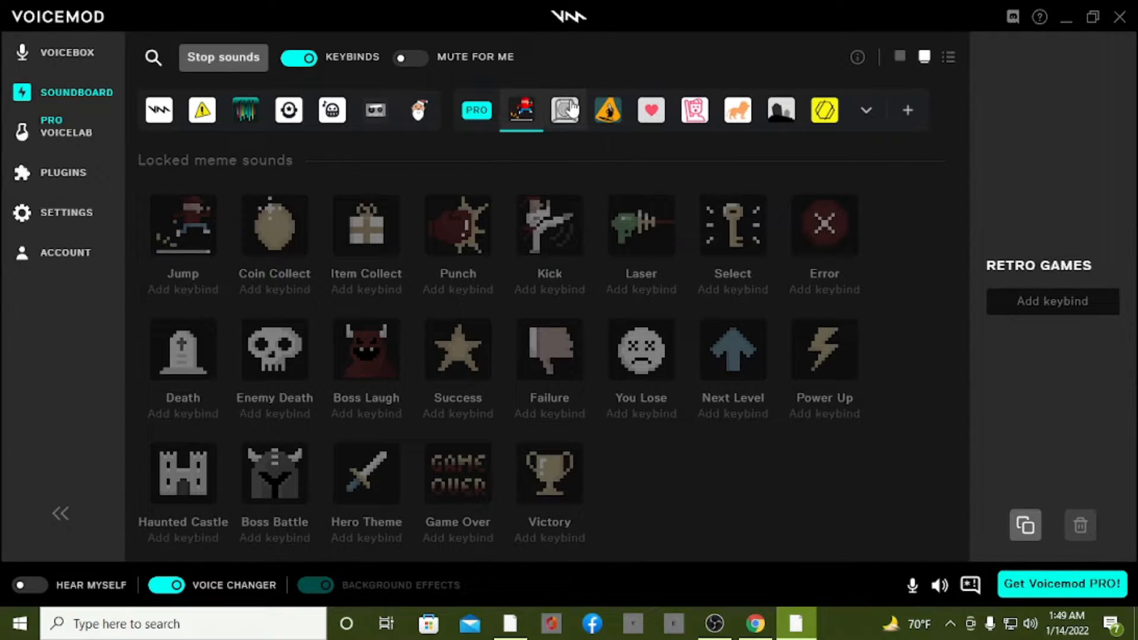
click(651, 110)
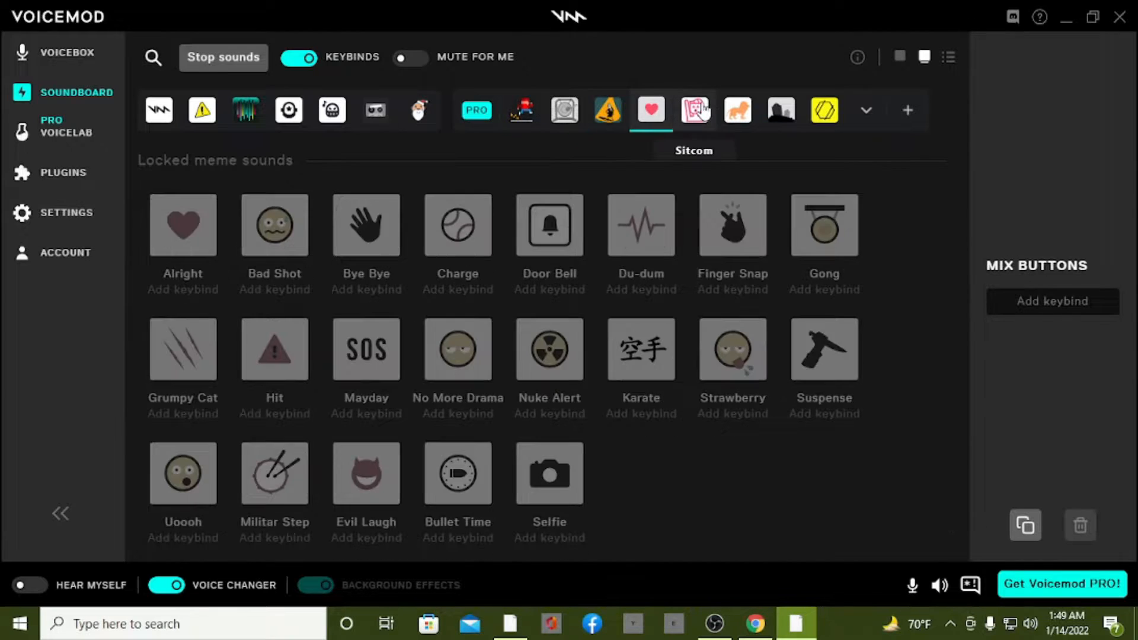
click(695, 110)
click(866, 110)
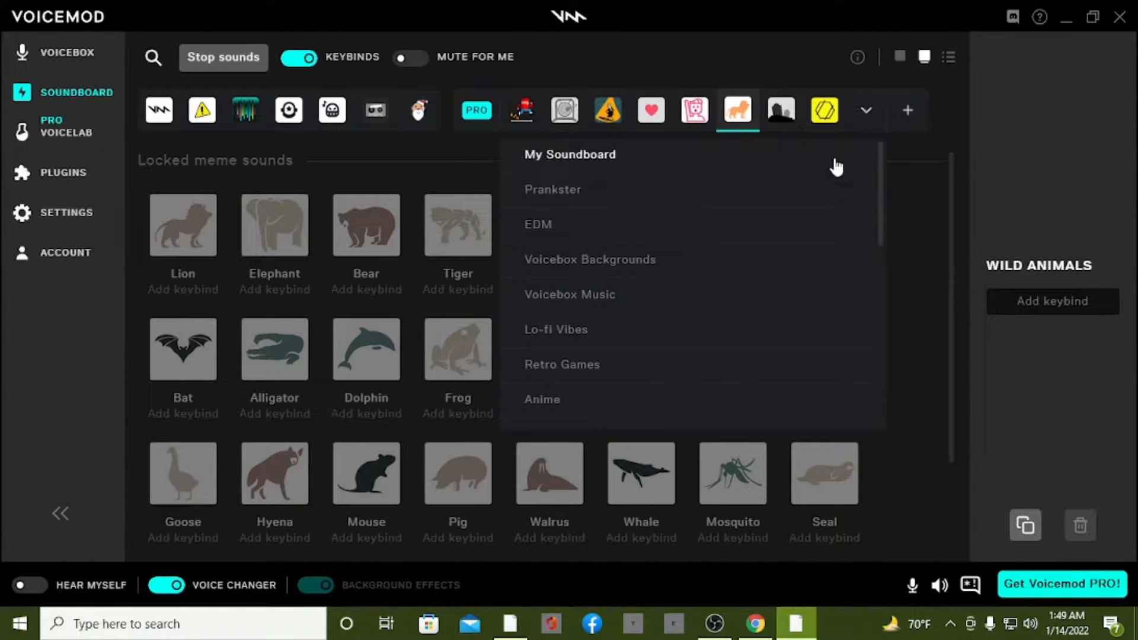
click(645, 360)
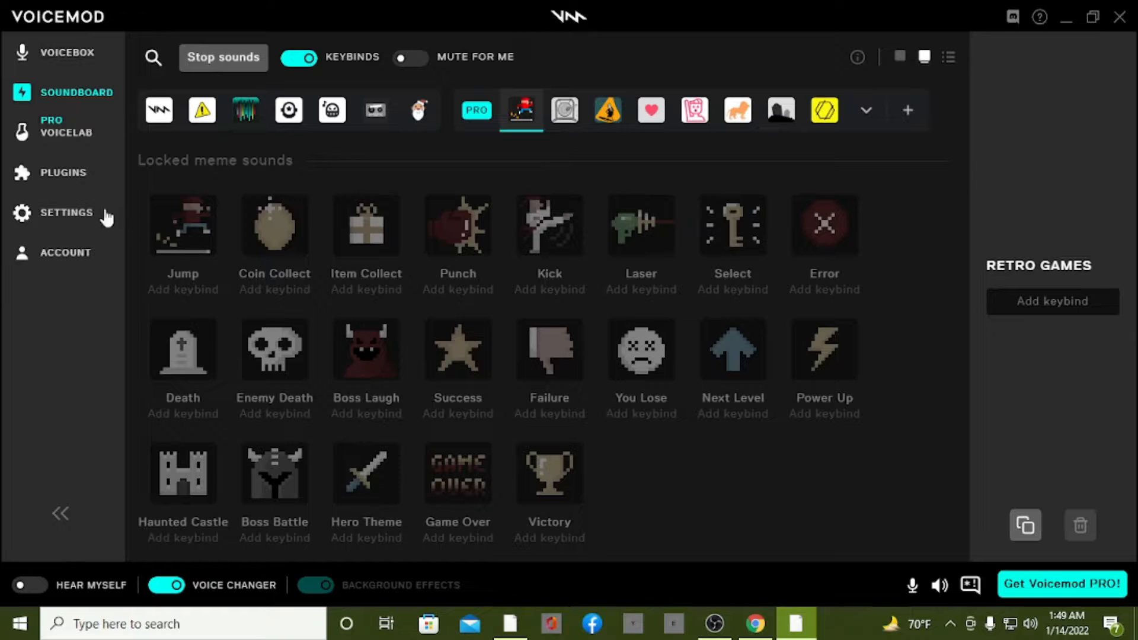
Step: Return to the Voicebox, try to create a custom voice, and dismiss the PRO purchase plans
click(62, 68)
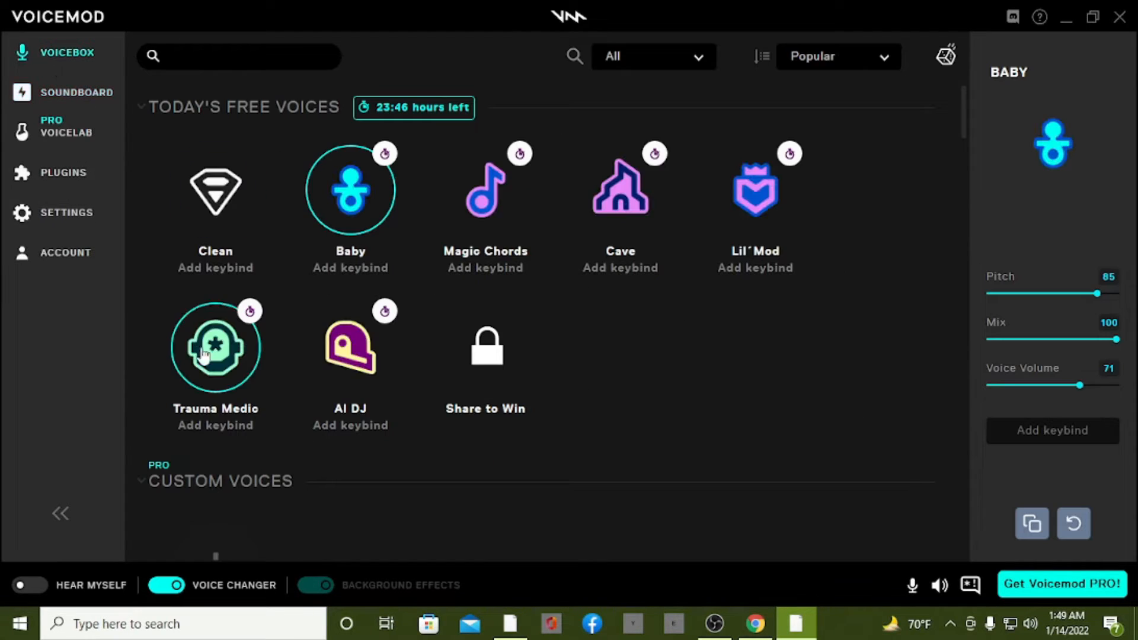
scroll(213, 391, down, 6)
scroll(213, 261, up, 3)
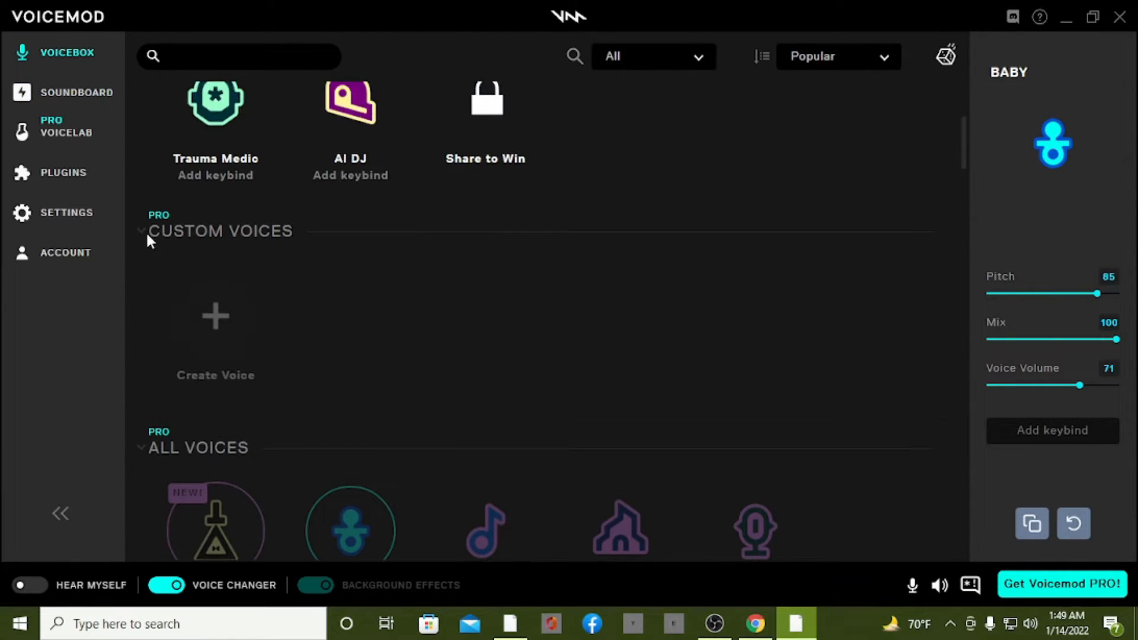
click(220, 323)
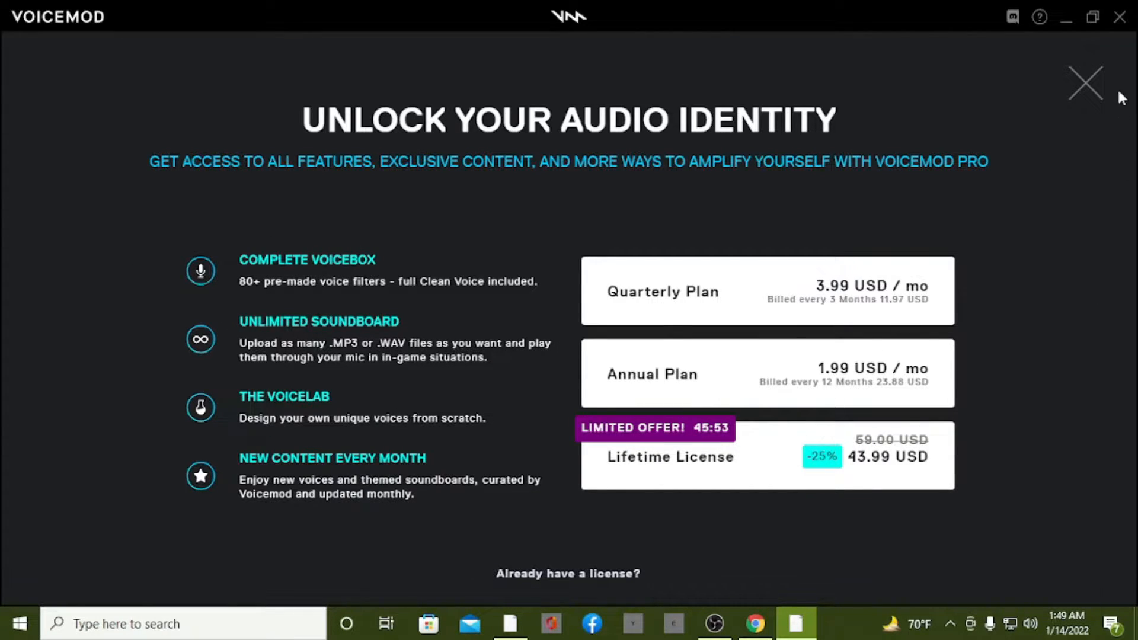
click(1091, 84)
Step: Try to use the Bow Tie Billy voice from All Voices, and dismiss the purchase plans
scroll(340, 533, down, 3)
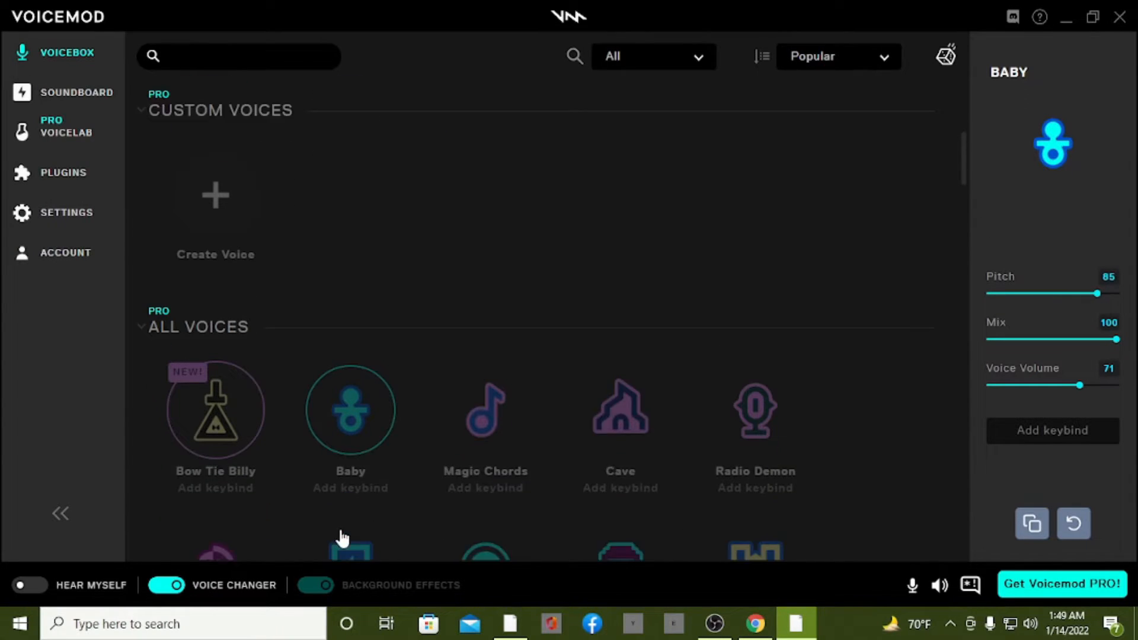
click(243, 407)
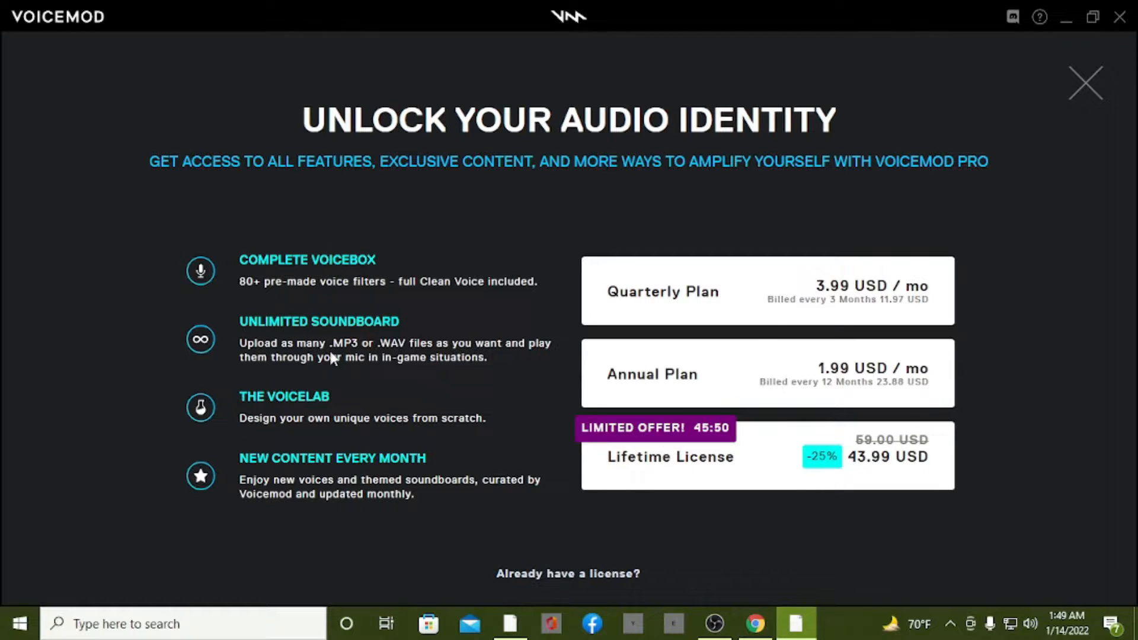
click(1102, 93)
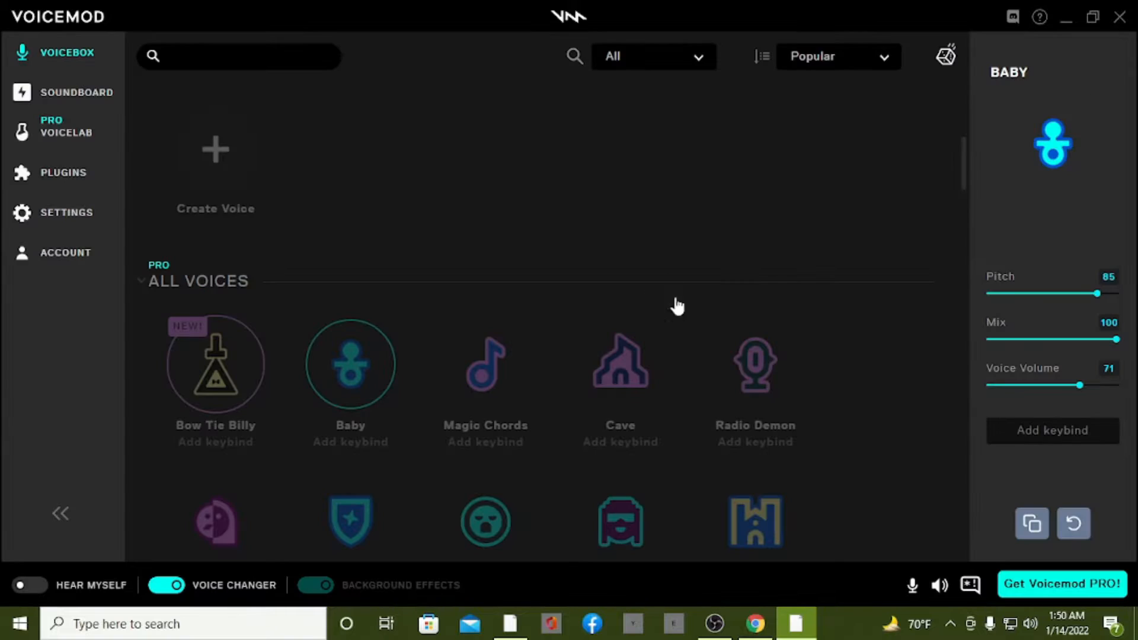
Step: Look through the PRO voices in the All Voices section down to the end of the list and back up
scroll(676, 308, down, 3)
scroll(767, 449, down, 15)
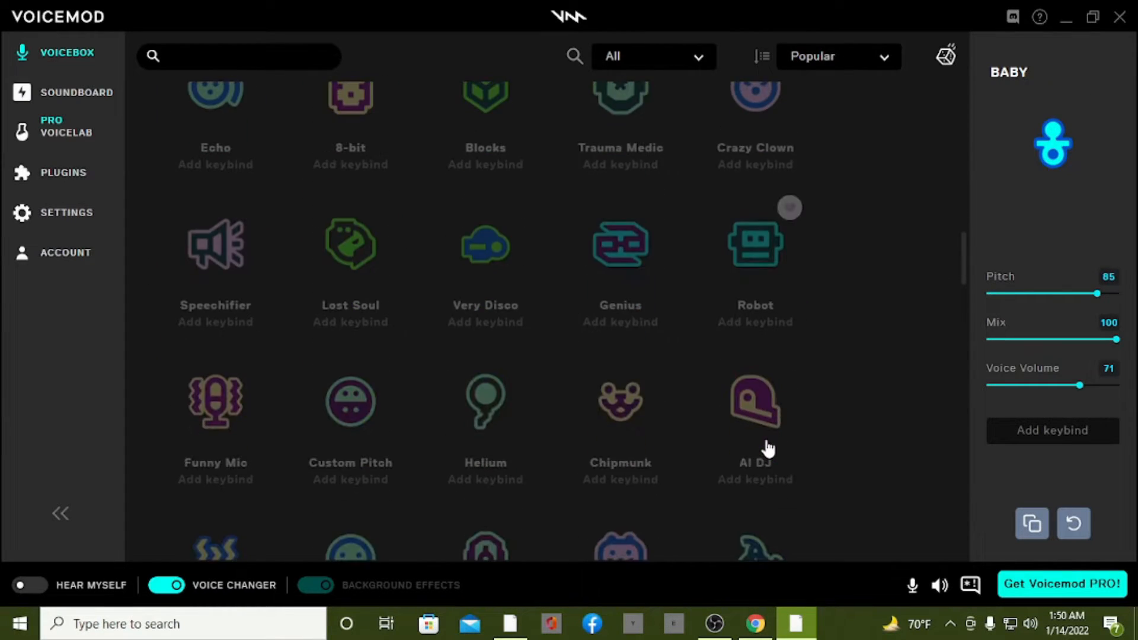
scroll(768, 438, down, 18)
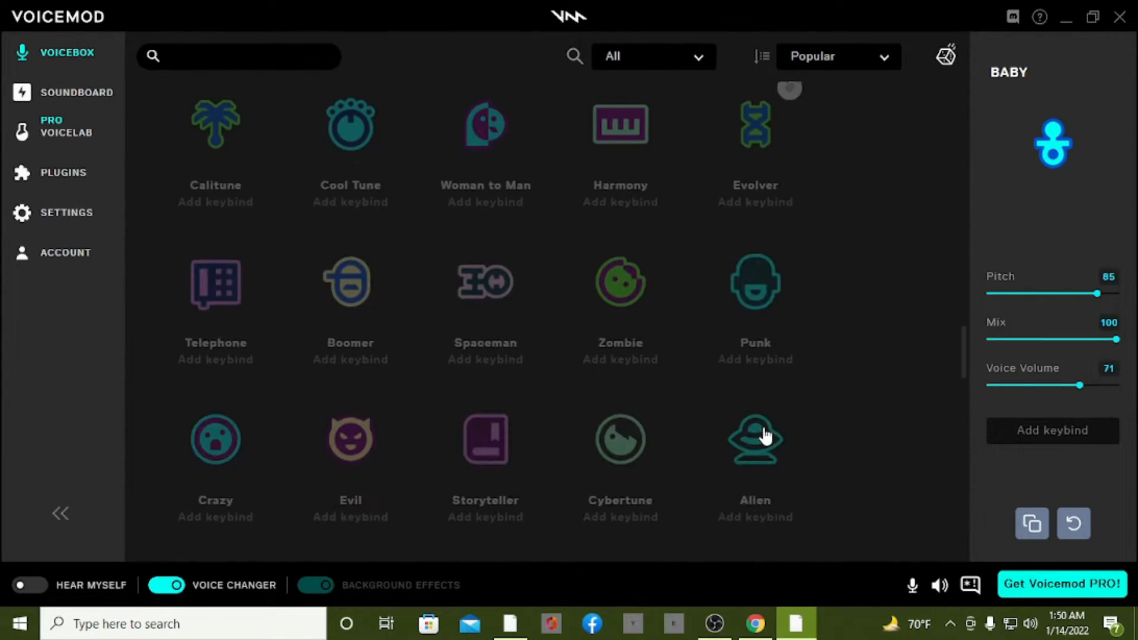
scroll(763, 424, down, 12)
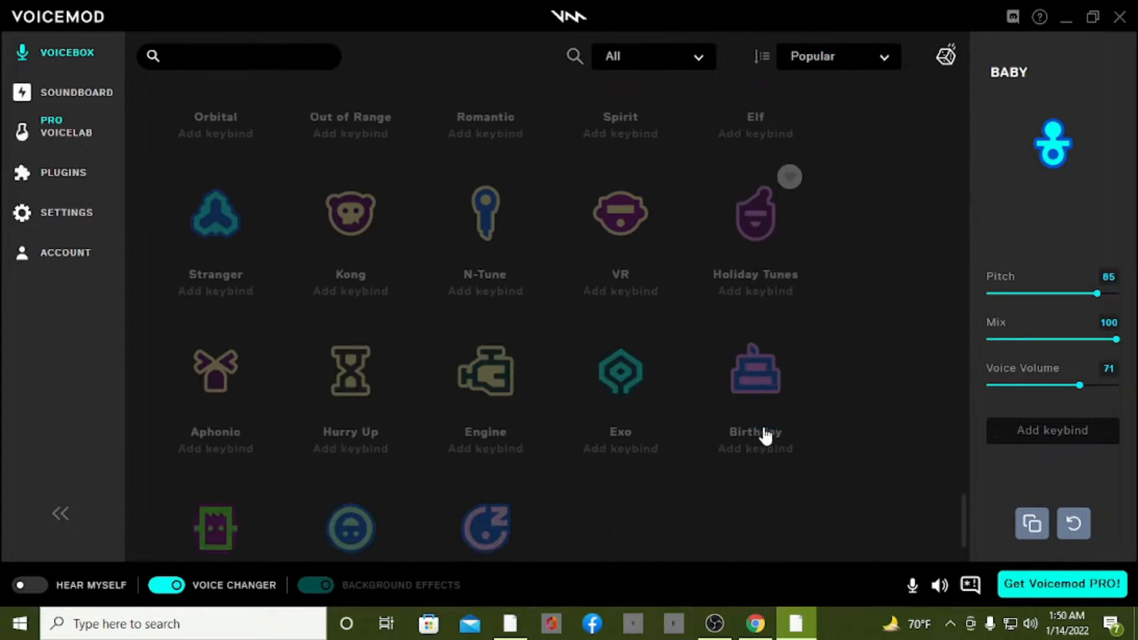
scroll(607, 485, up, 17)
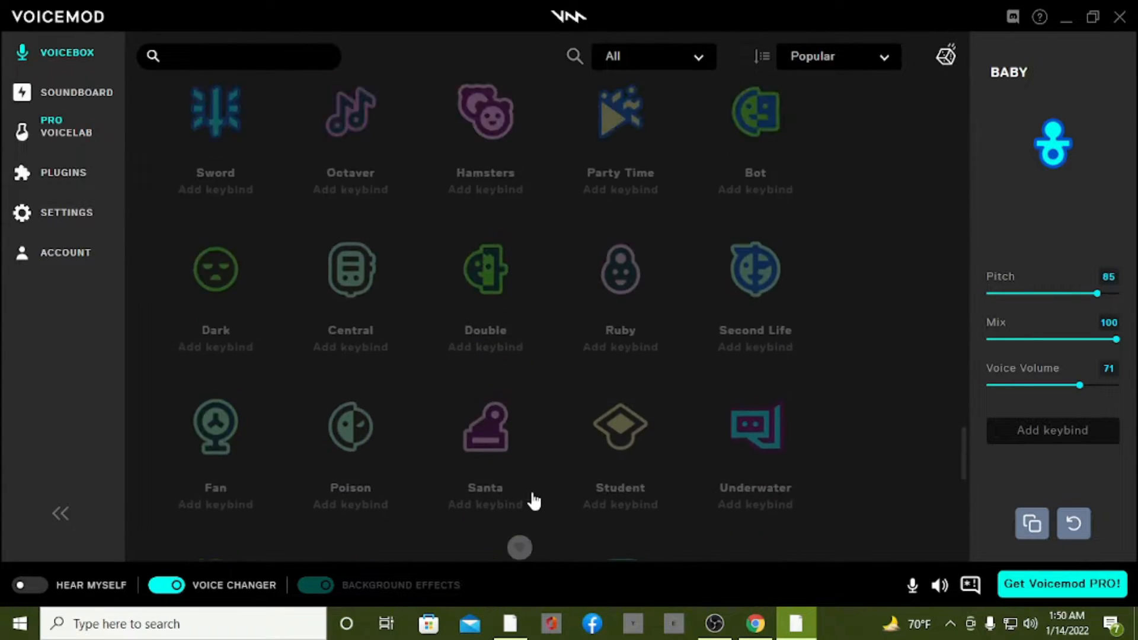
scroll(533, 501, up, 12)
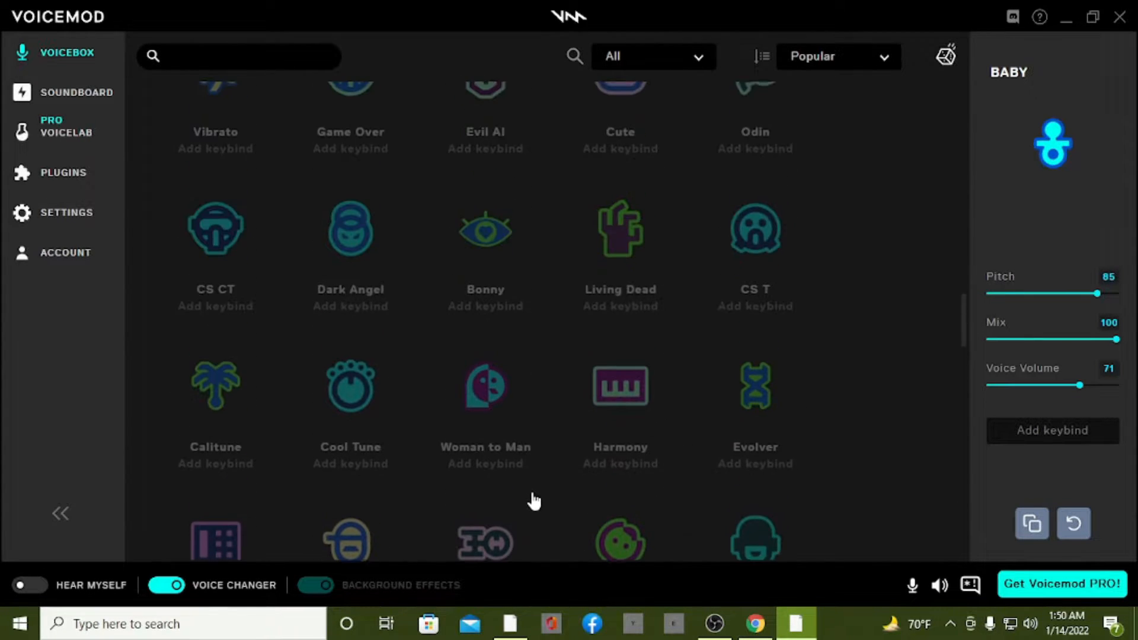
Step: Return to Today's Free Voices and try out Magic Chords, Cave and Lil' Mod in turn with Hear Myself enabled
scroll(531, 501, up, 11)
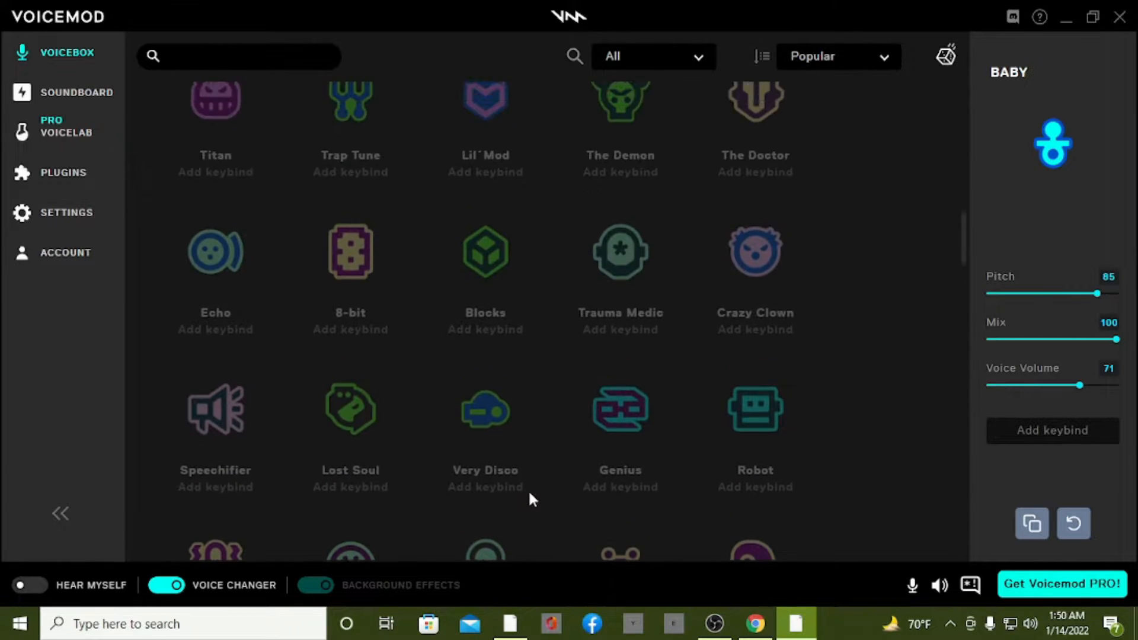
scroll(529, 501, up, 9)
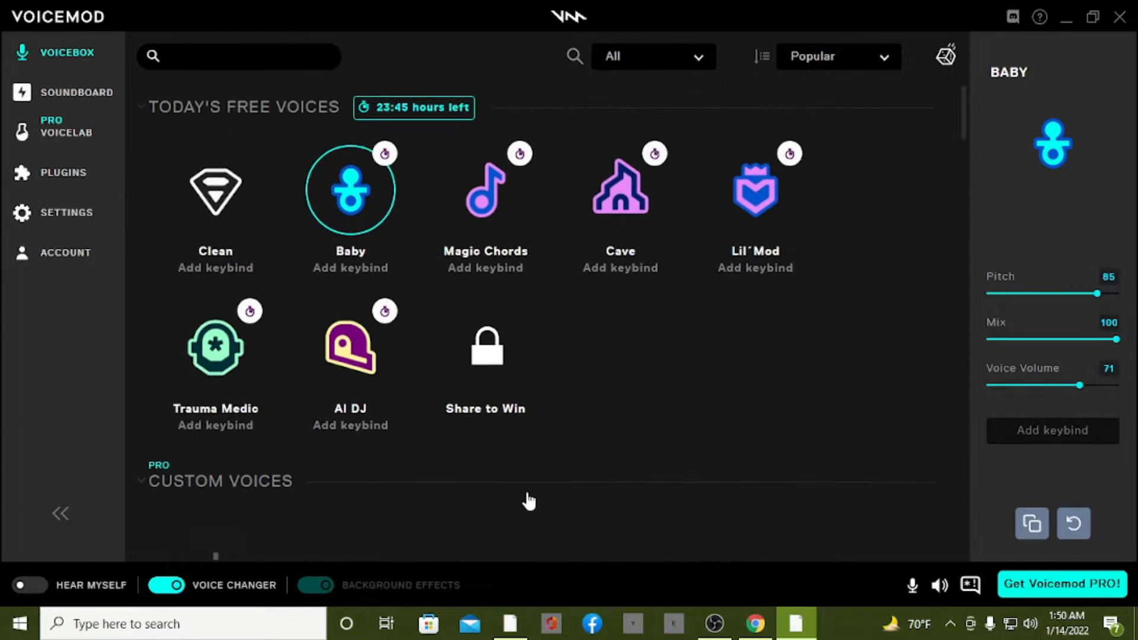
click(503, 220)
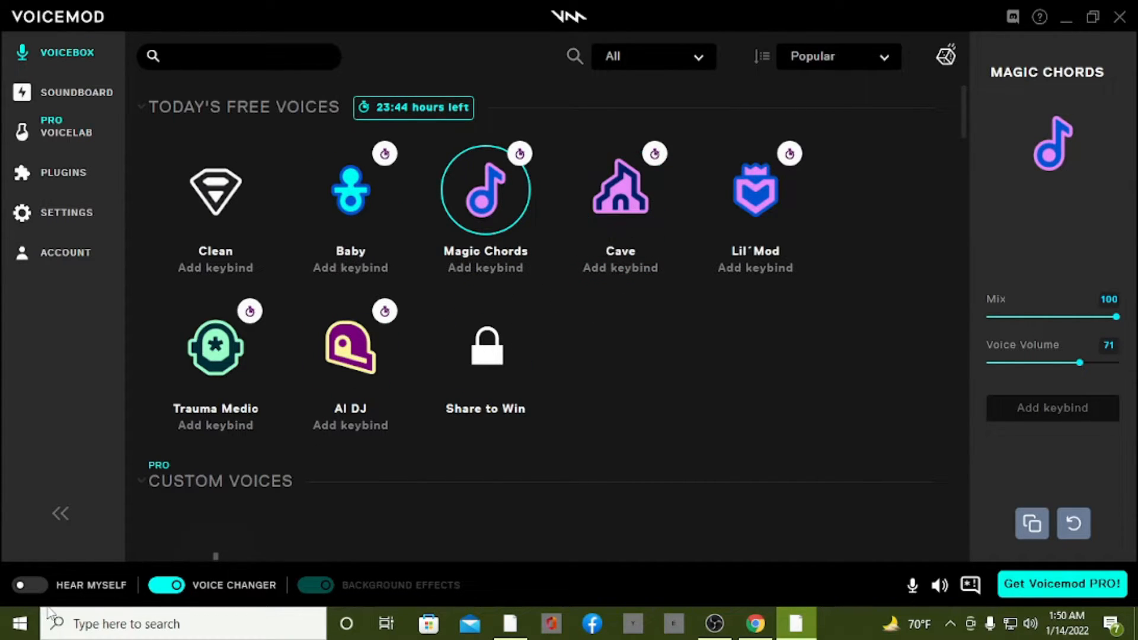
click(619, 197)
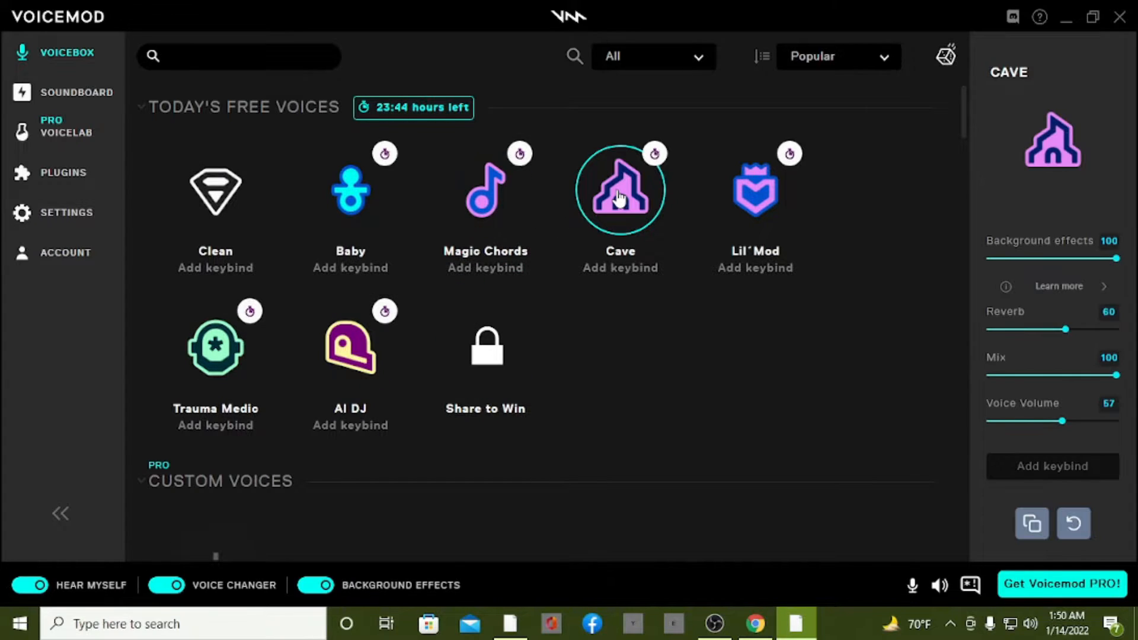
click(780, 203)
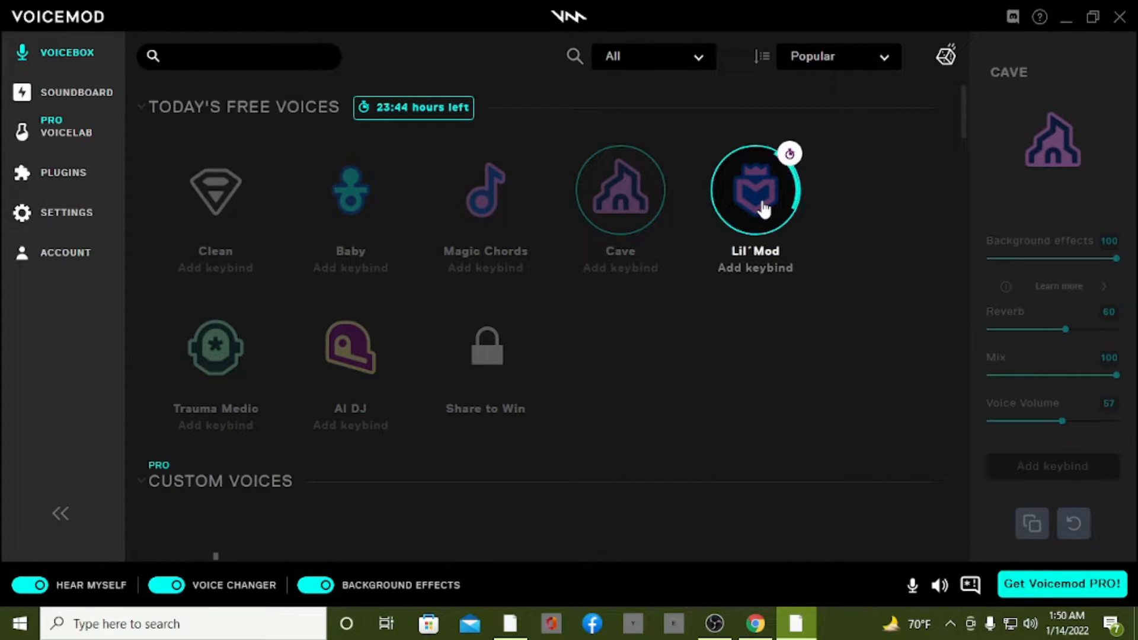
click(756, 624)
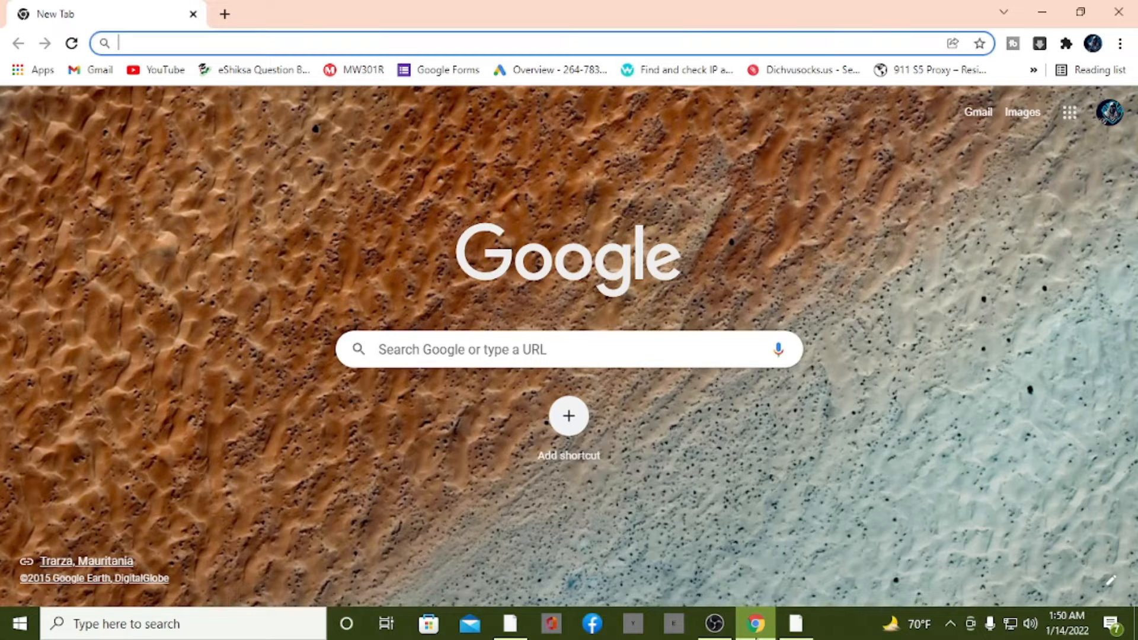
click(756, 624)
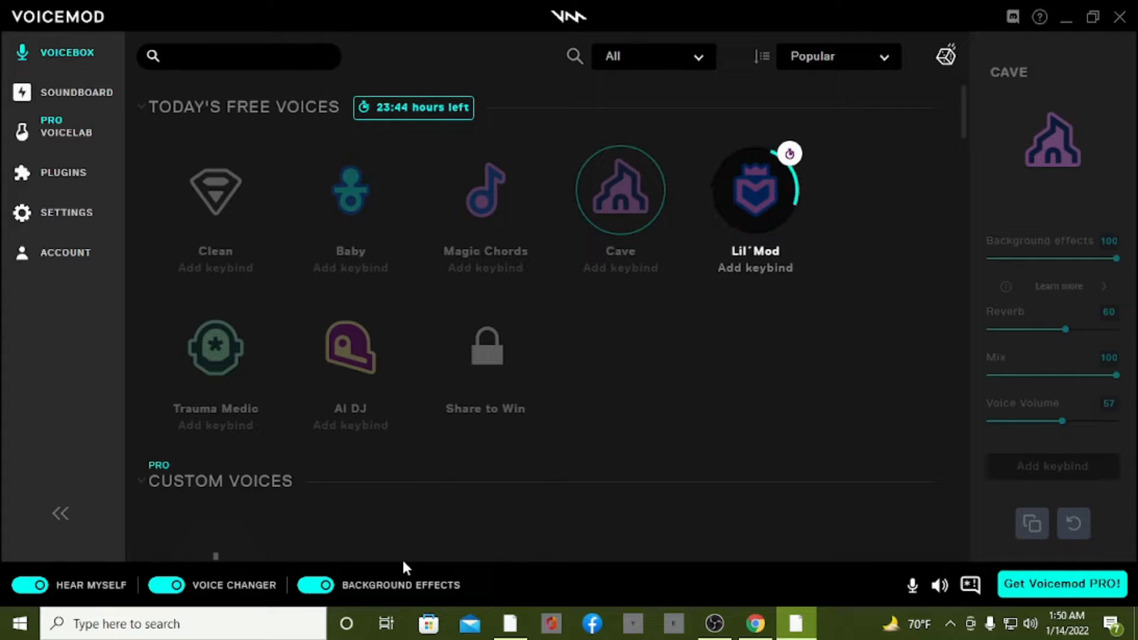
click(759, 627)
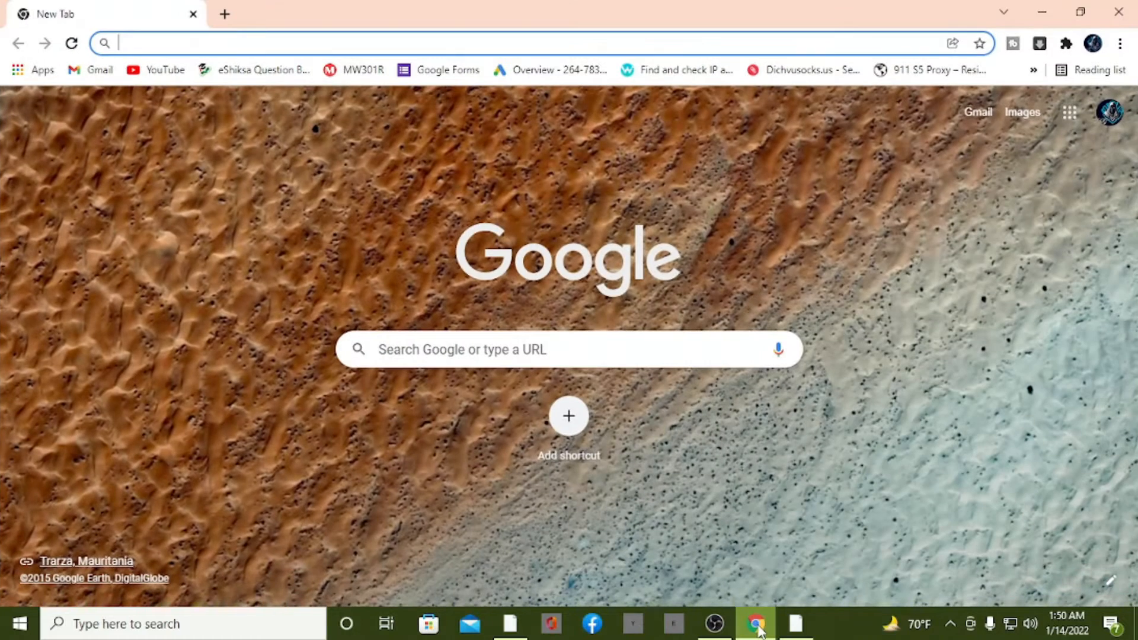
click(759, 627)
click(759, 627)
click(757, 627)
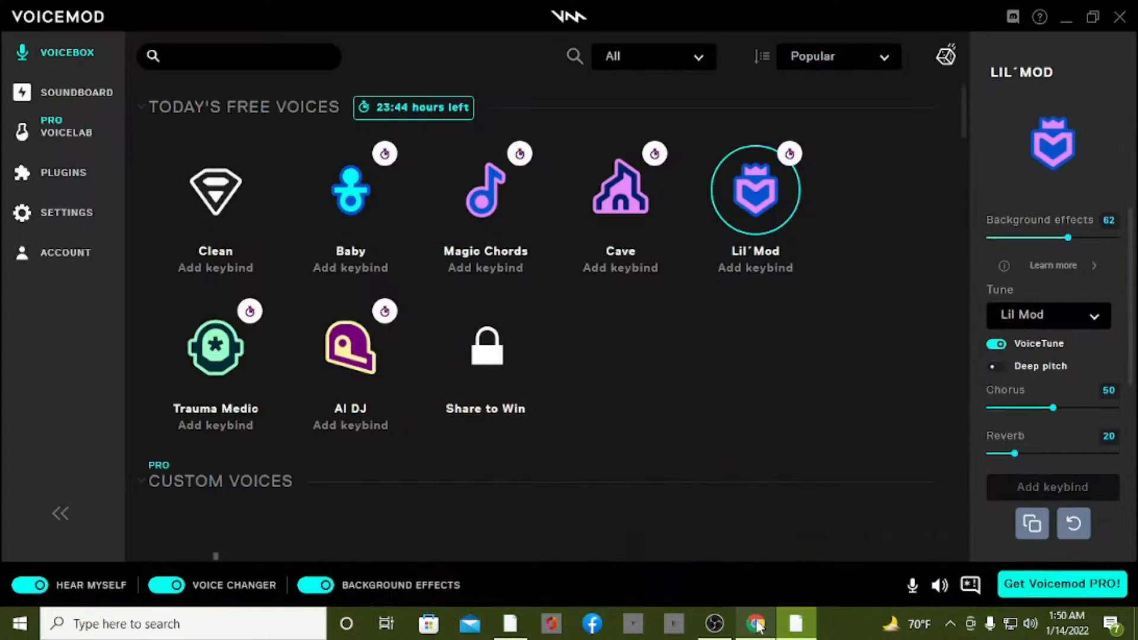
Step: Try out the free voices Trauma Medic and AI DJ, and view and dismiss the Share to Win offer
click(218, 381)
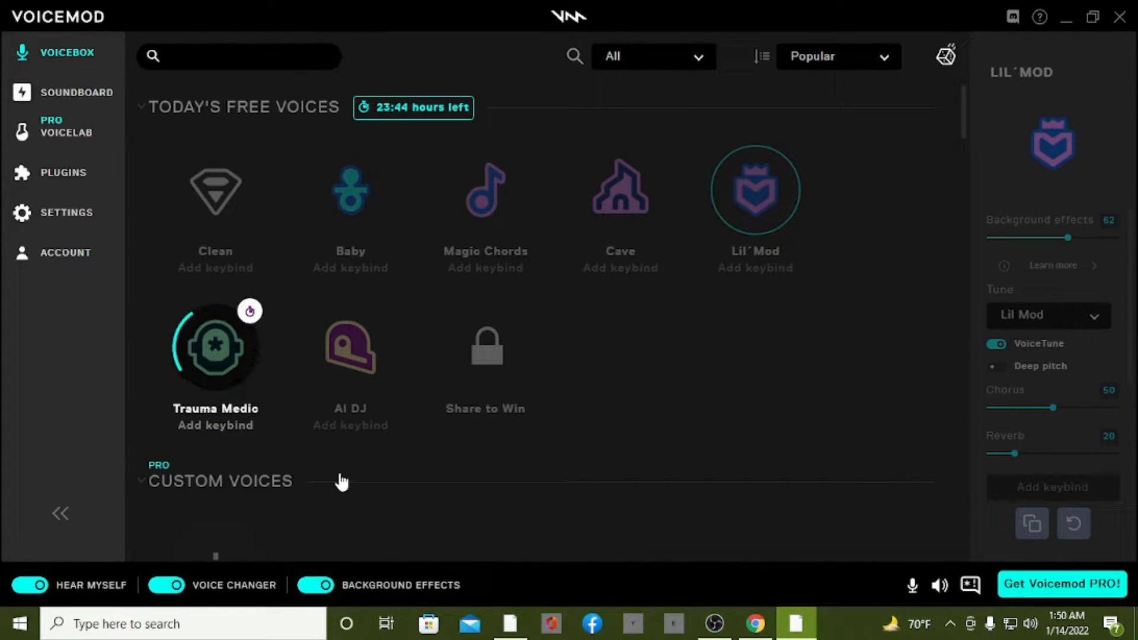
scroll(341, 481, down, 3)
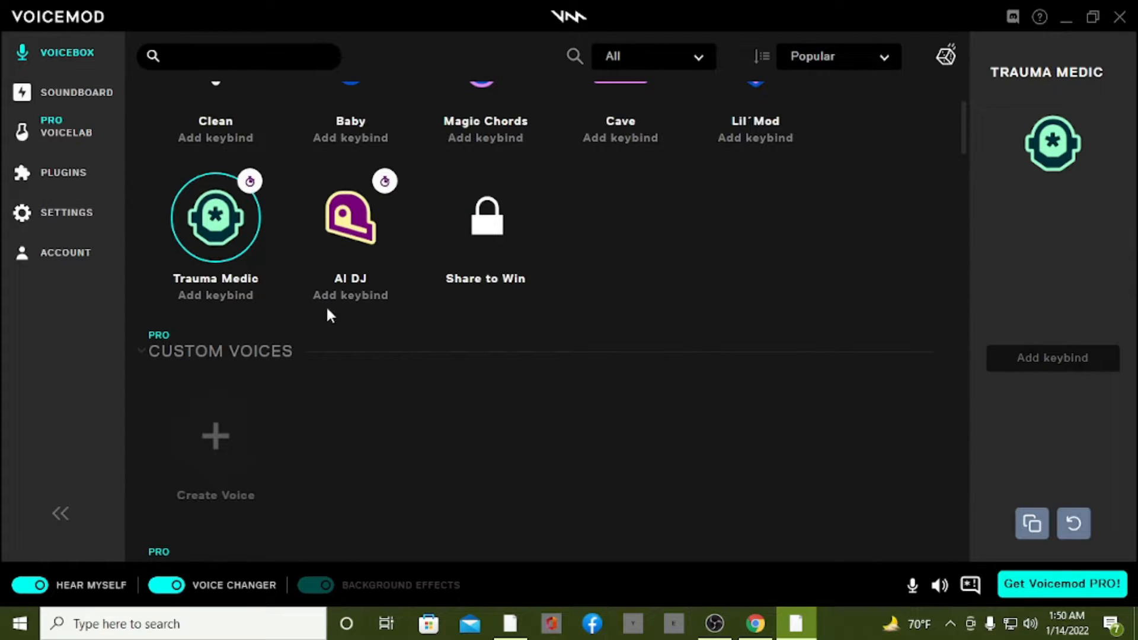
click(341, 244)
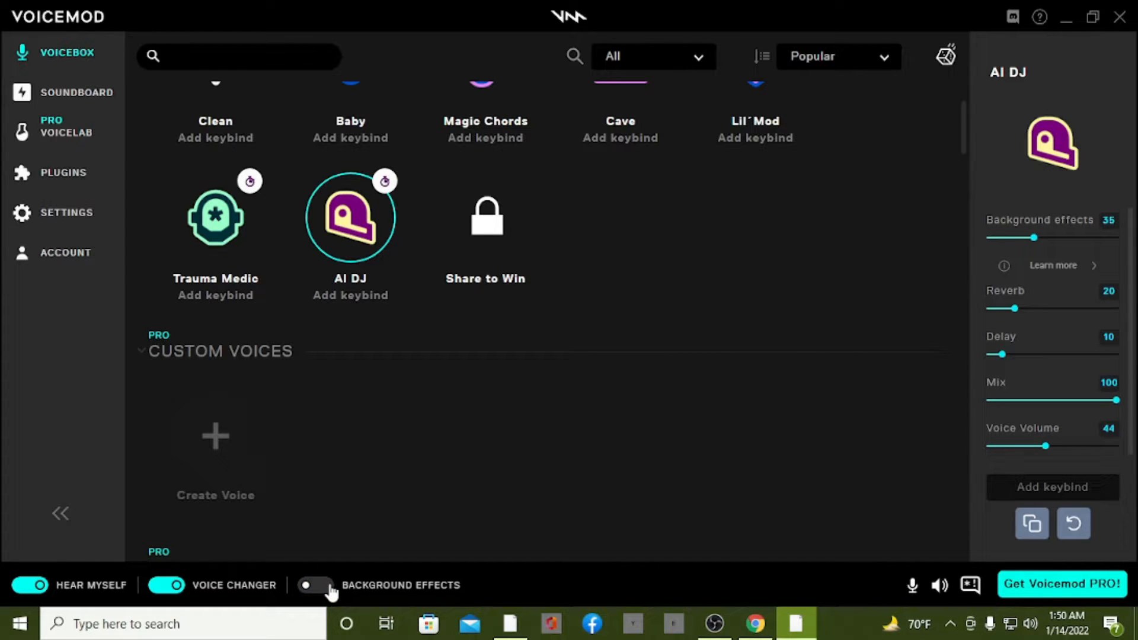
click(490, 256)
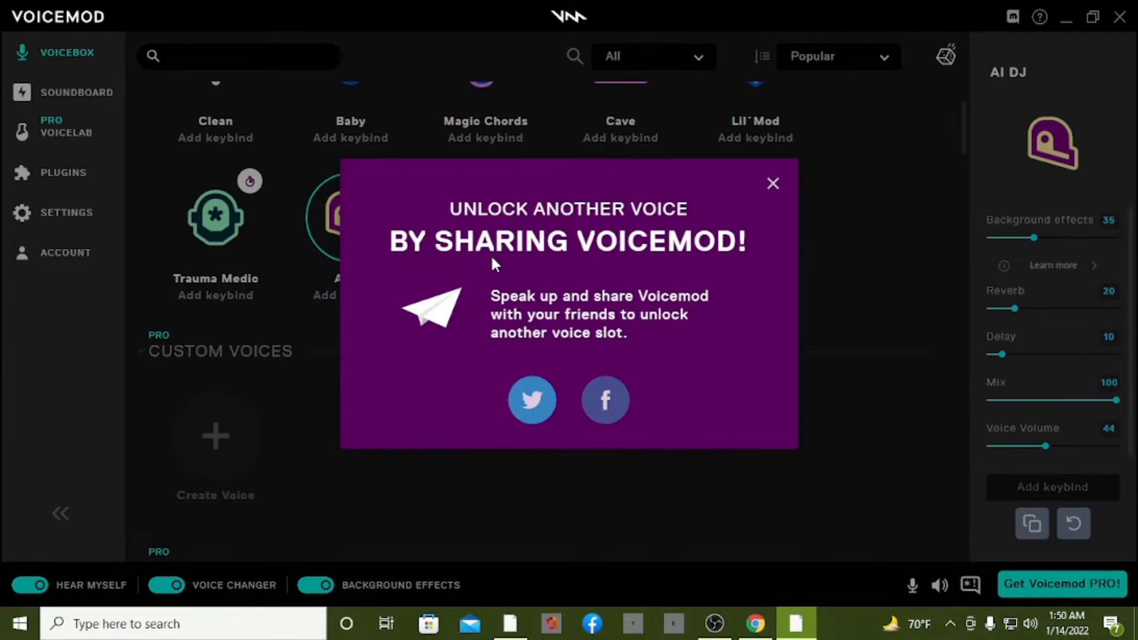
click(772, 183)
Step: Switch between the free voices Baby, Clean and Magic Chords, and leave Baby as the active voice
scroll(724, 356, up, 3)
click(314, 243)
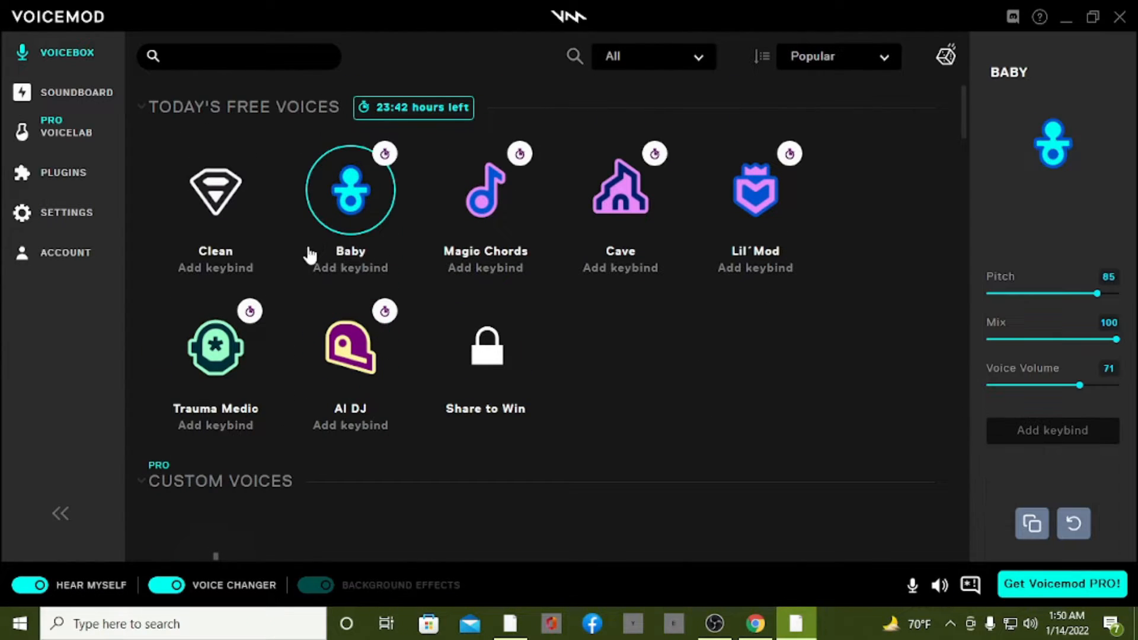
click(213, 250)
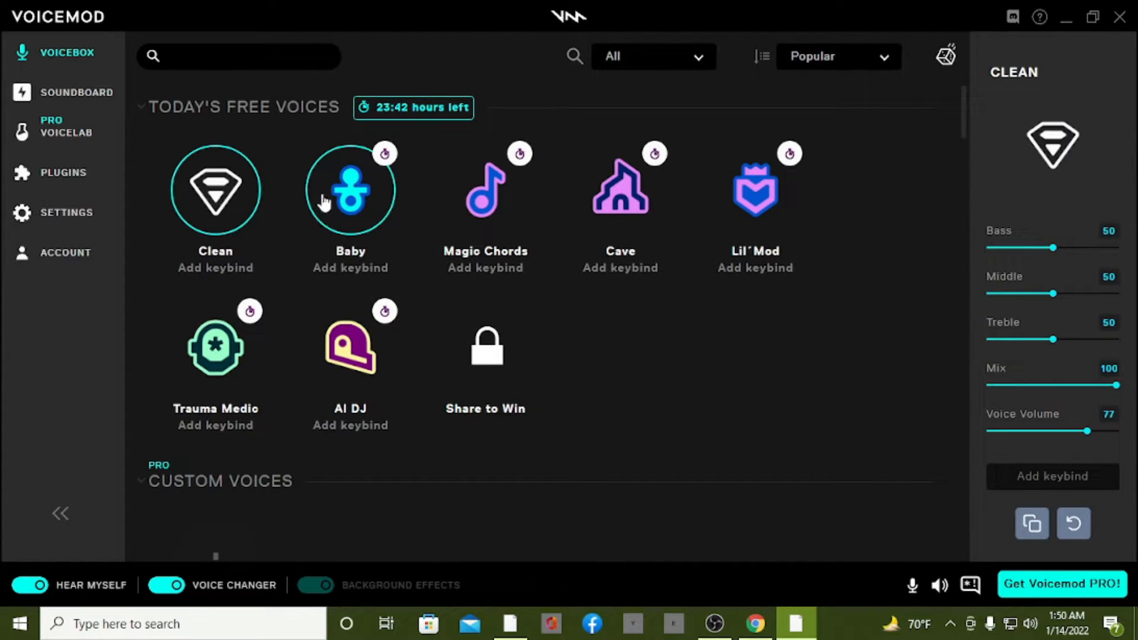
click(323, 202)
click(474, 201)
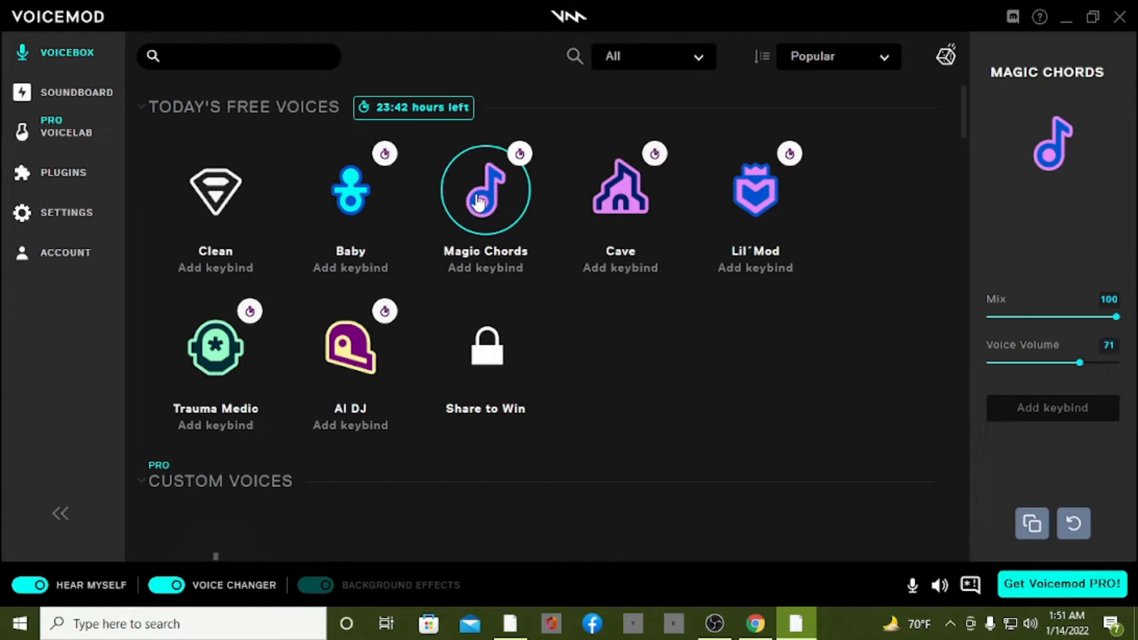
click(392, 219)
scroll(308, 383, down, 15)
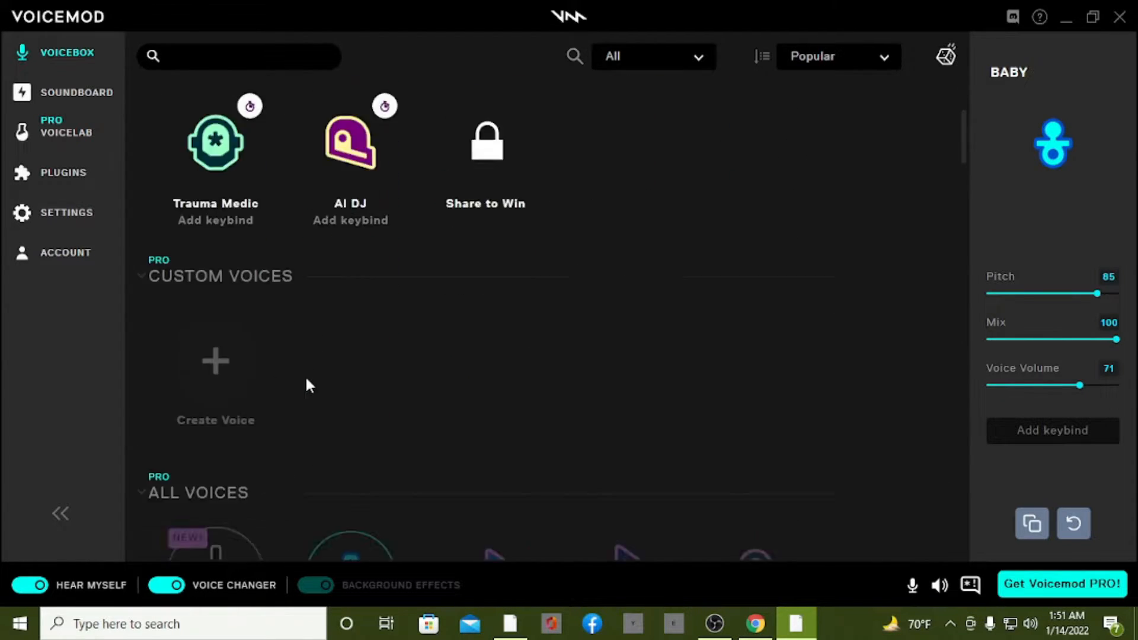
click(726, 625)
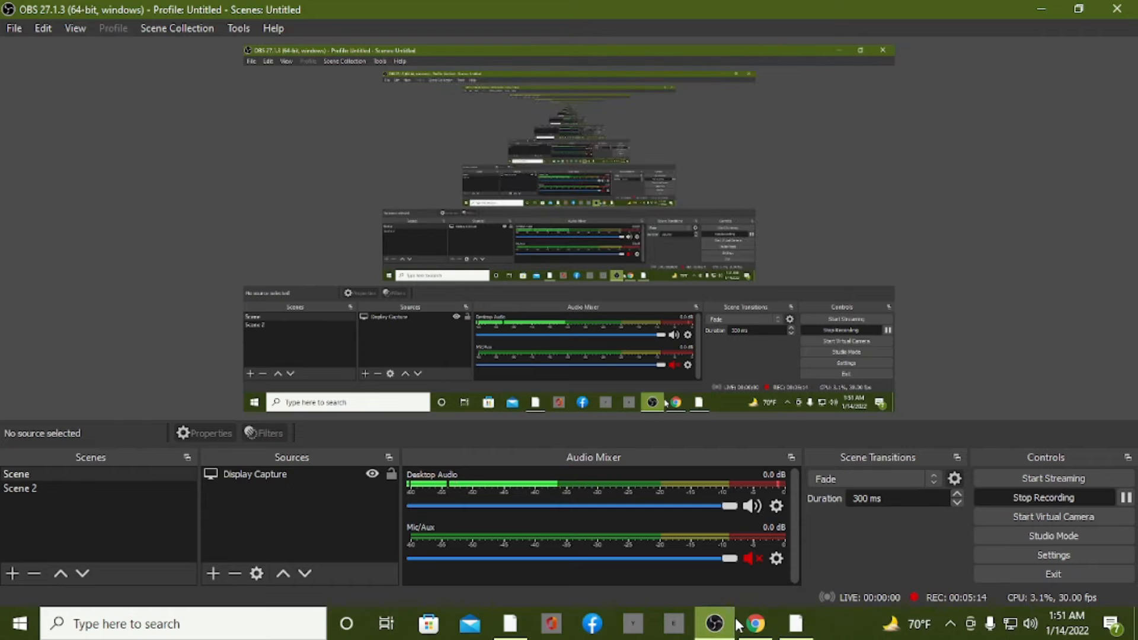
click(796, 624)
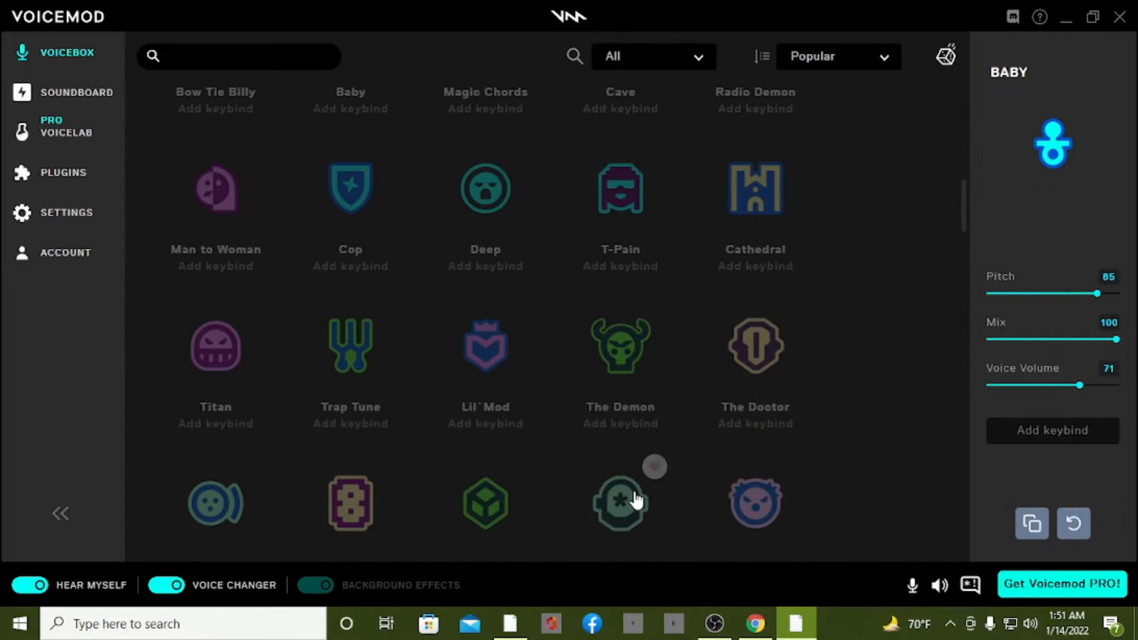
scroll(632, 497, up, 15)
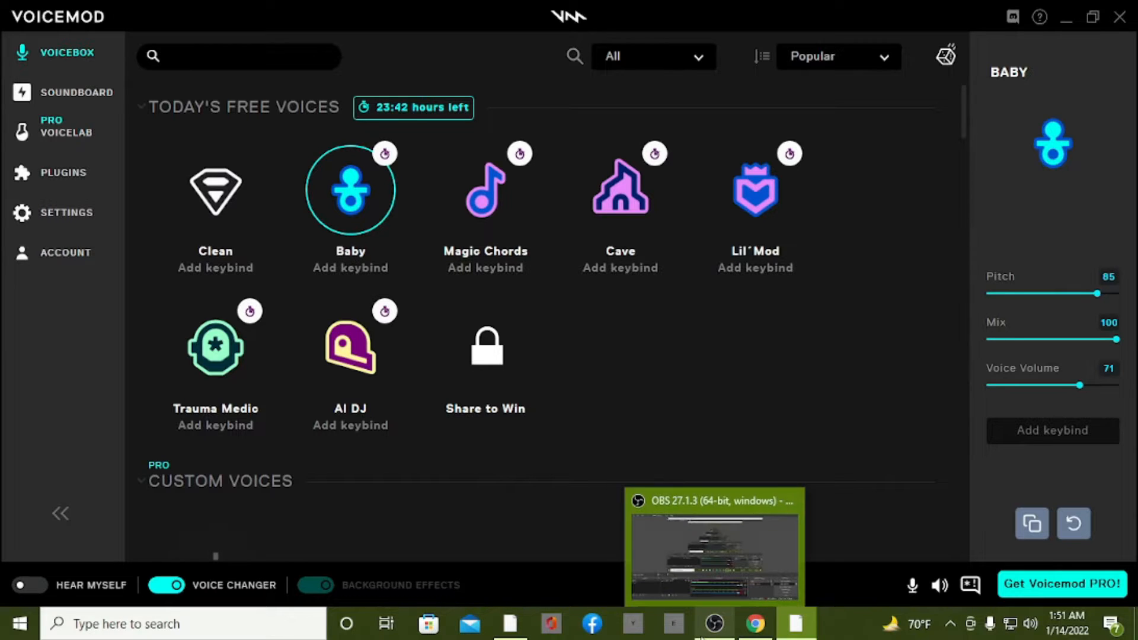
drag(104, 1, 150, 31)
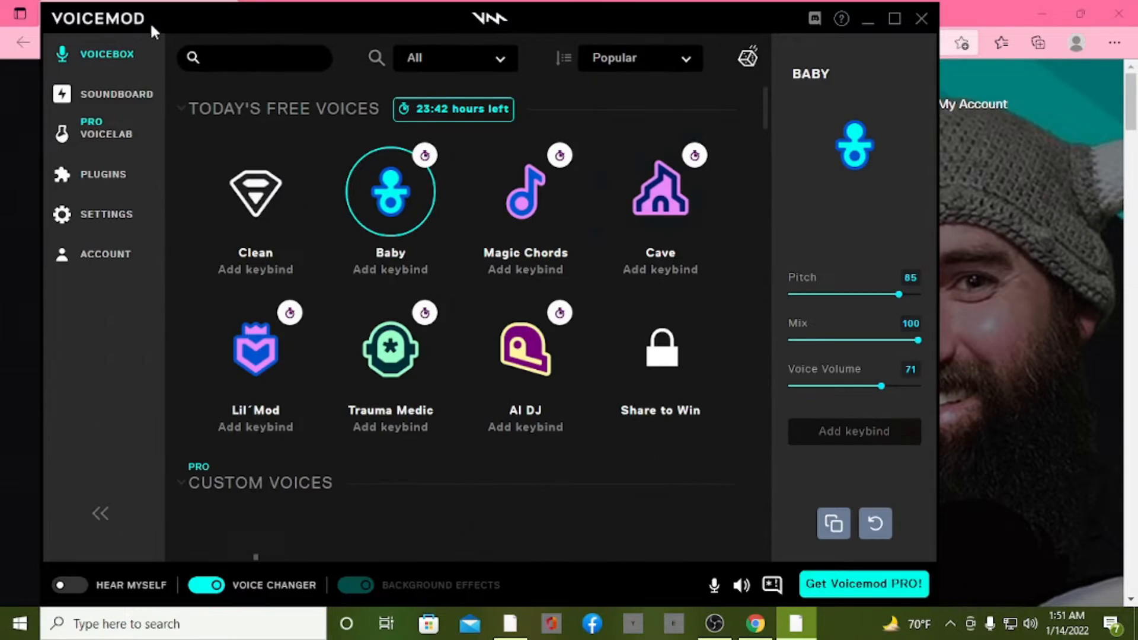
click(752, 623)
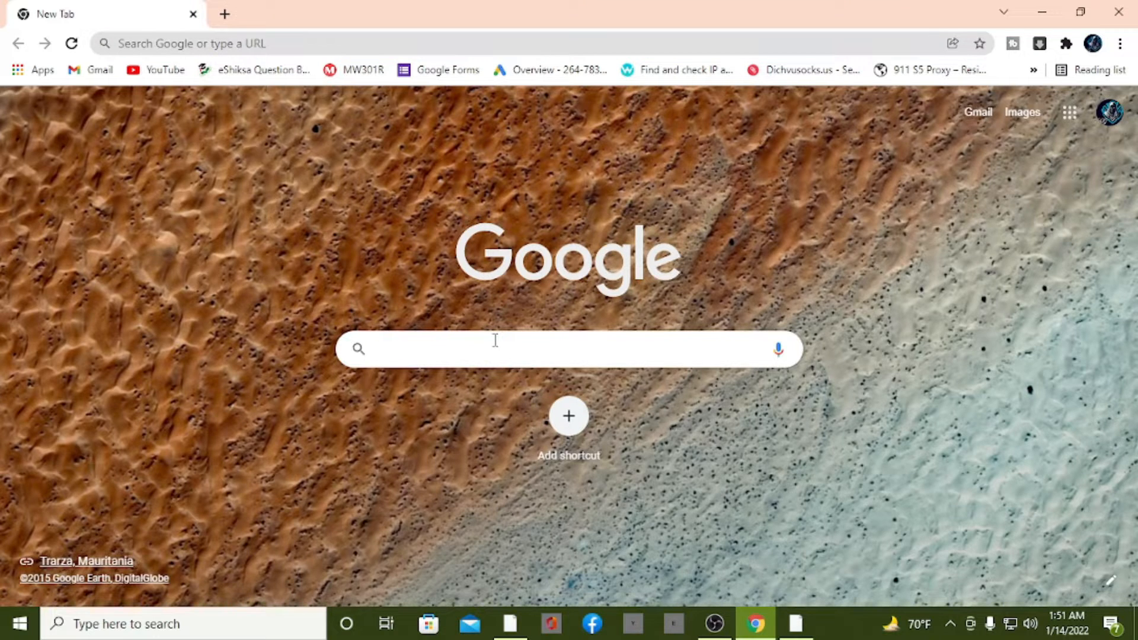
click(495, 340)
text(vo)
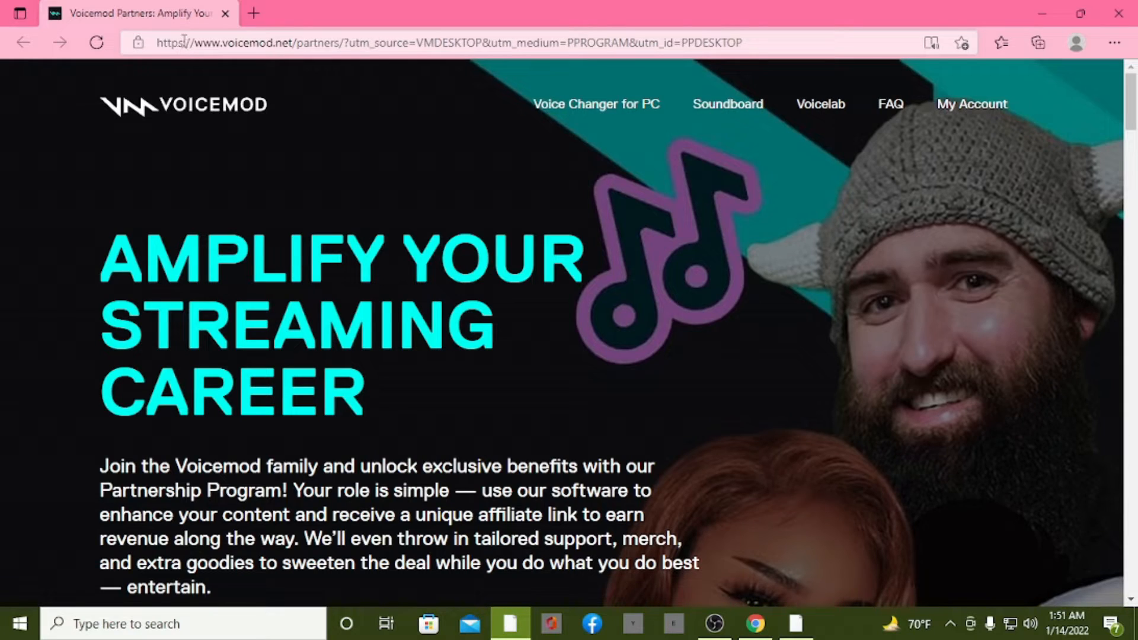
drag(209, 42, 290, 41)
key(ctrl+c)
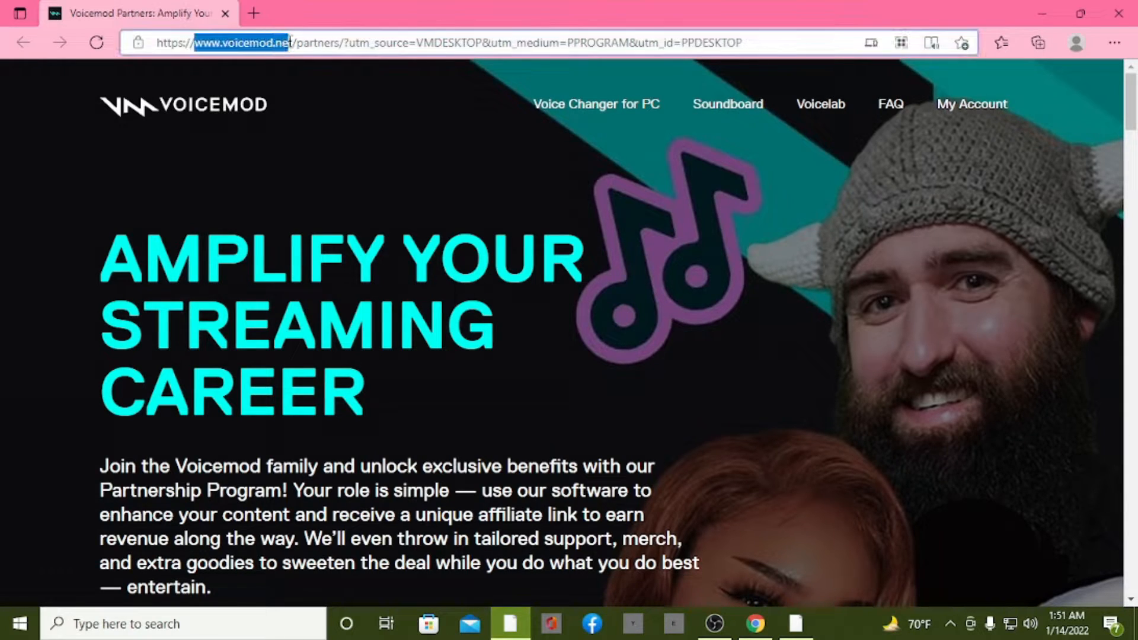
click(755, 623)
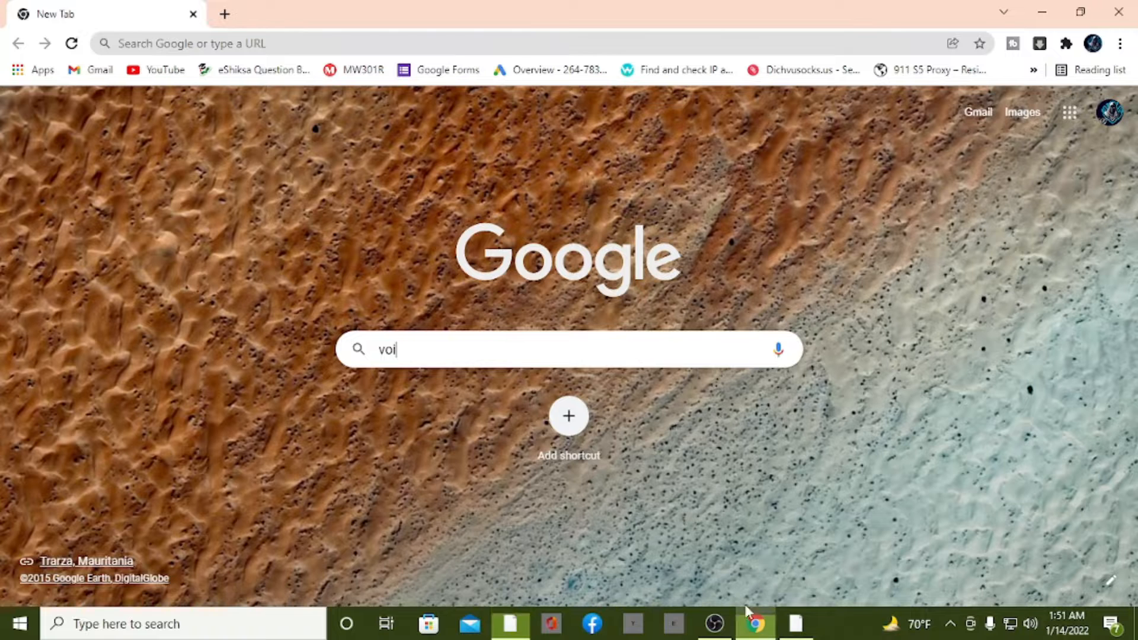
key(ctrl+v)
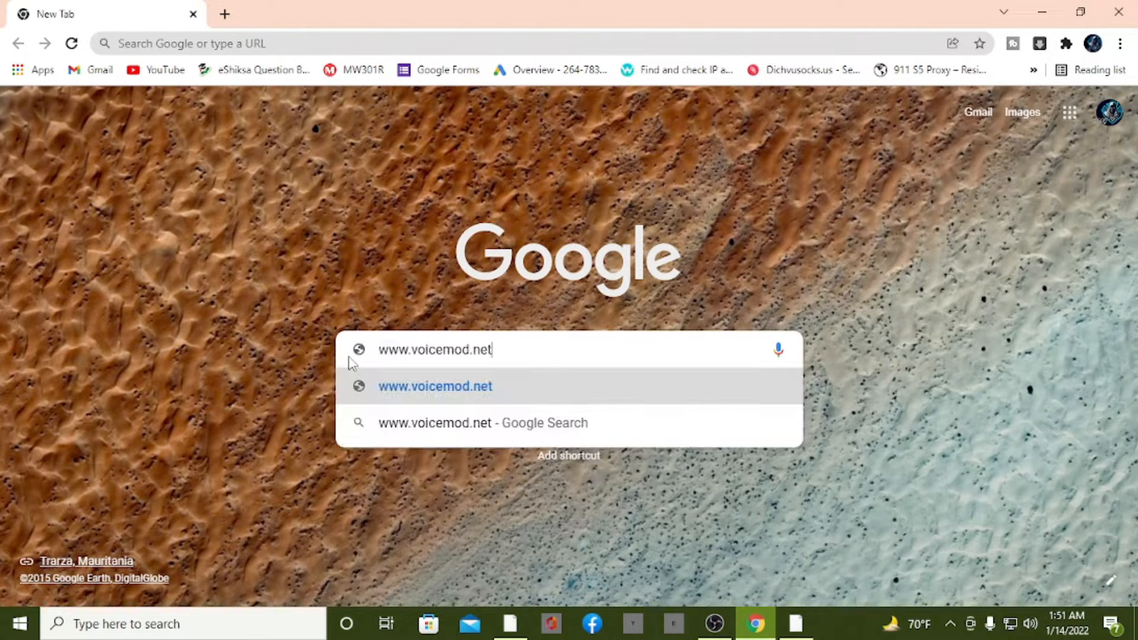
key(Return)
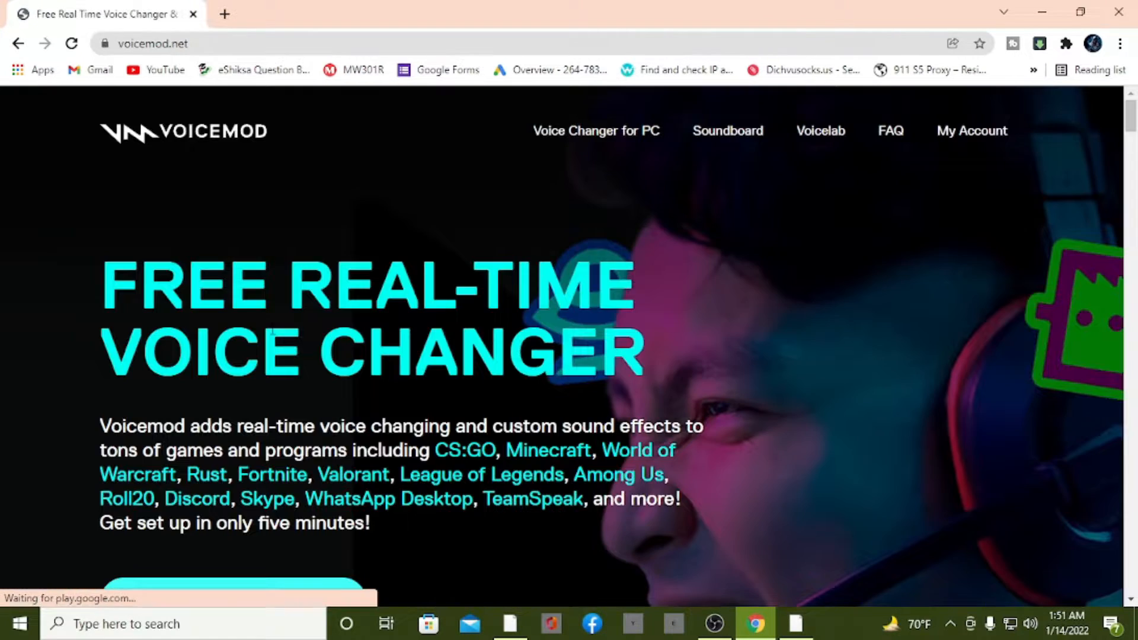
Step: Look over the Voicemod home page and go to its Voice Changer for PC page
scroll(360, 355, down, 5)
scroll(453, 358, up, 5)
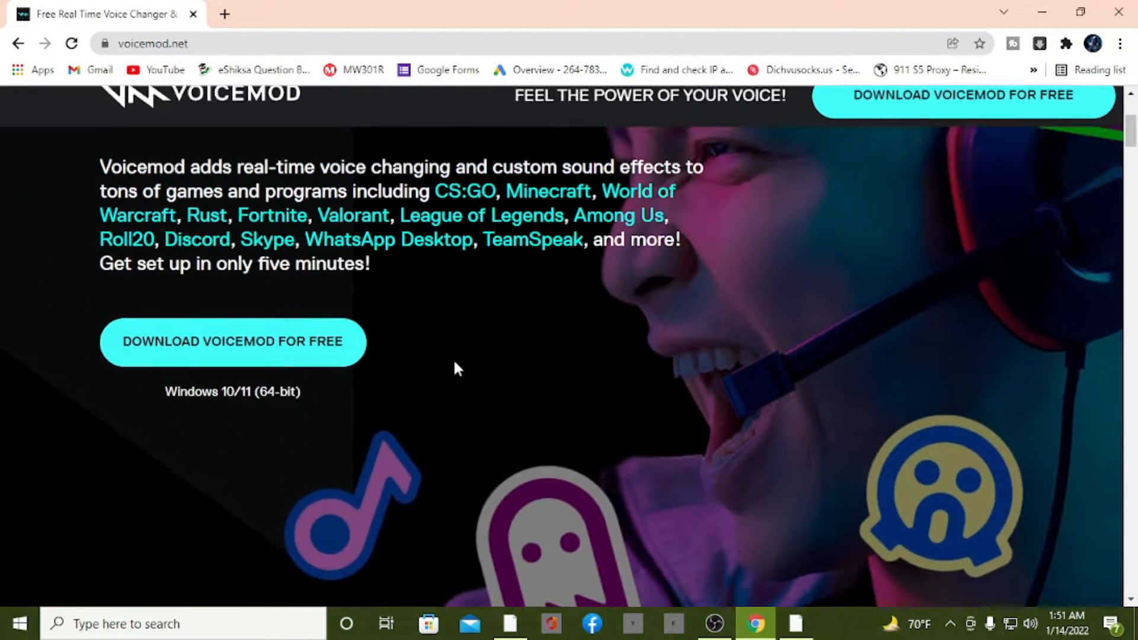
scroll(451, 361, down, 3)
scroll(451, 360, up, 4)
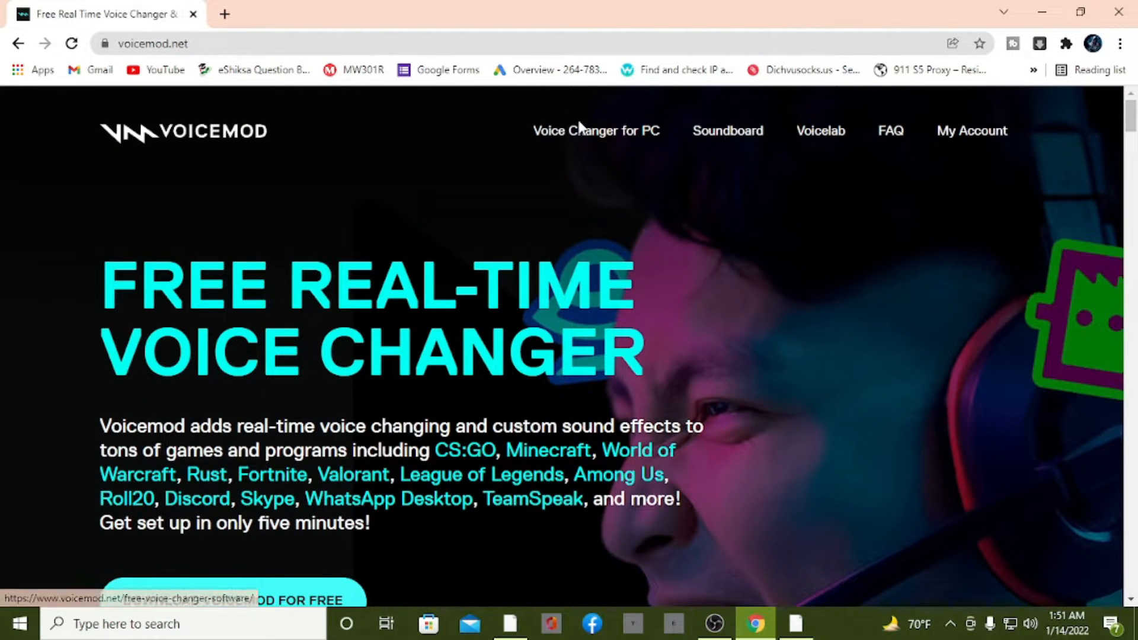
scroll(590, 139, down, 5)
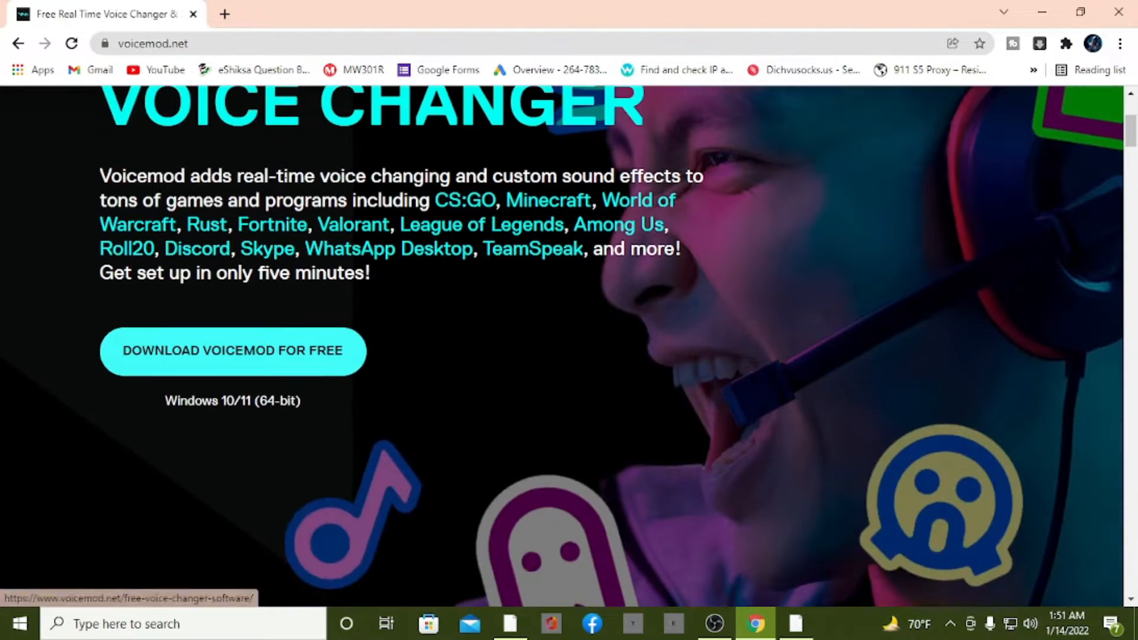
scroll(607, 167, up, 5)
click(596, 139)
scroll(583, 177, down, 2)
scroll(340, 393, down, 10)
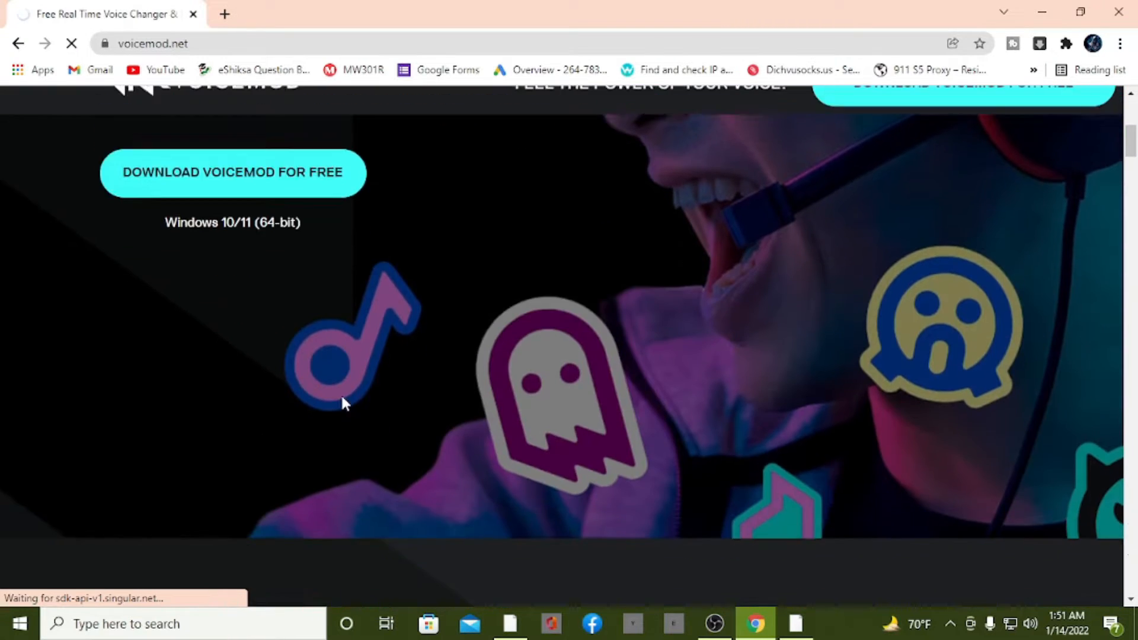
Step: Request the free Windows version of Voicemod from the voice changer page to reach the account download page
scroll(345, 393, down, 8)
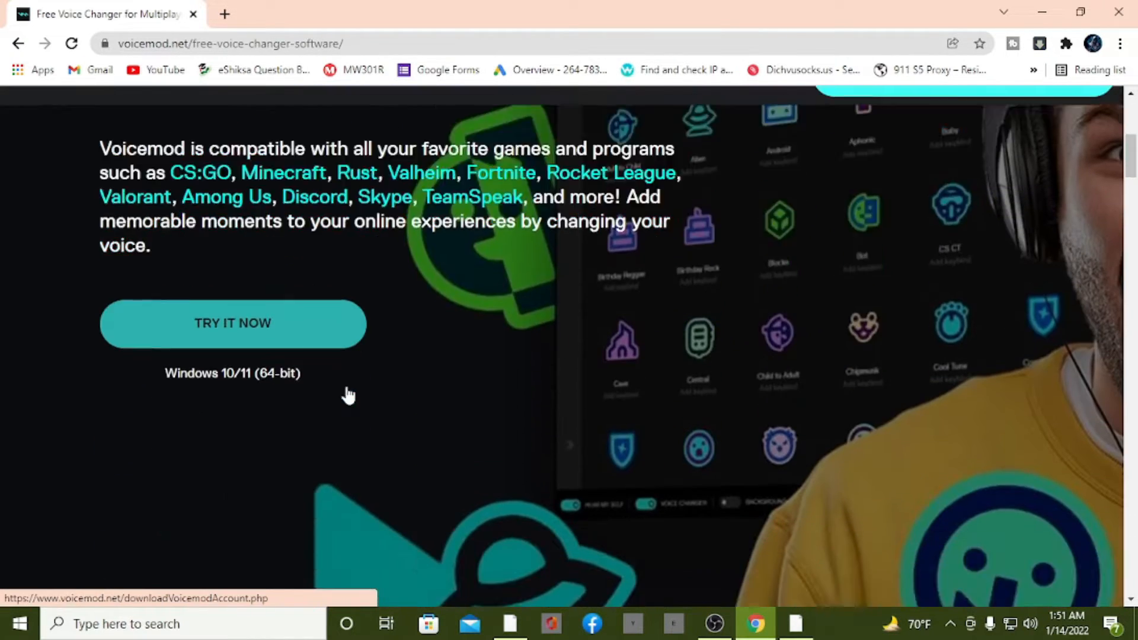
scroll(345, 394, up, 3)
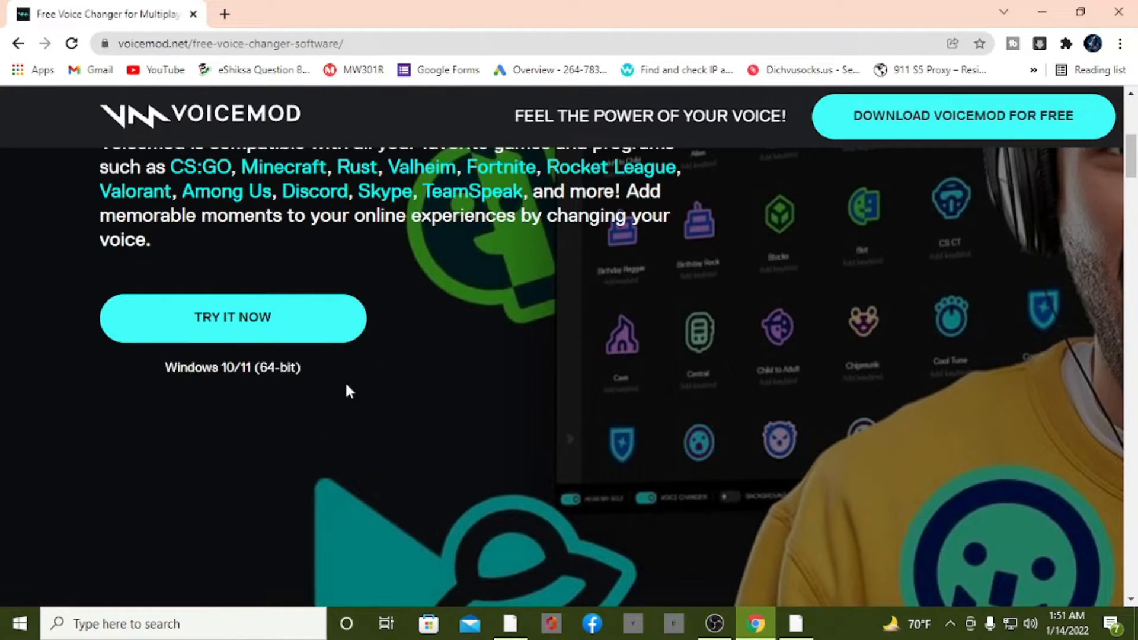
click(313, 309)
scroll(311, 309, down, 6)
scroll(443, 285, up, 9)
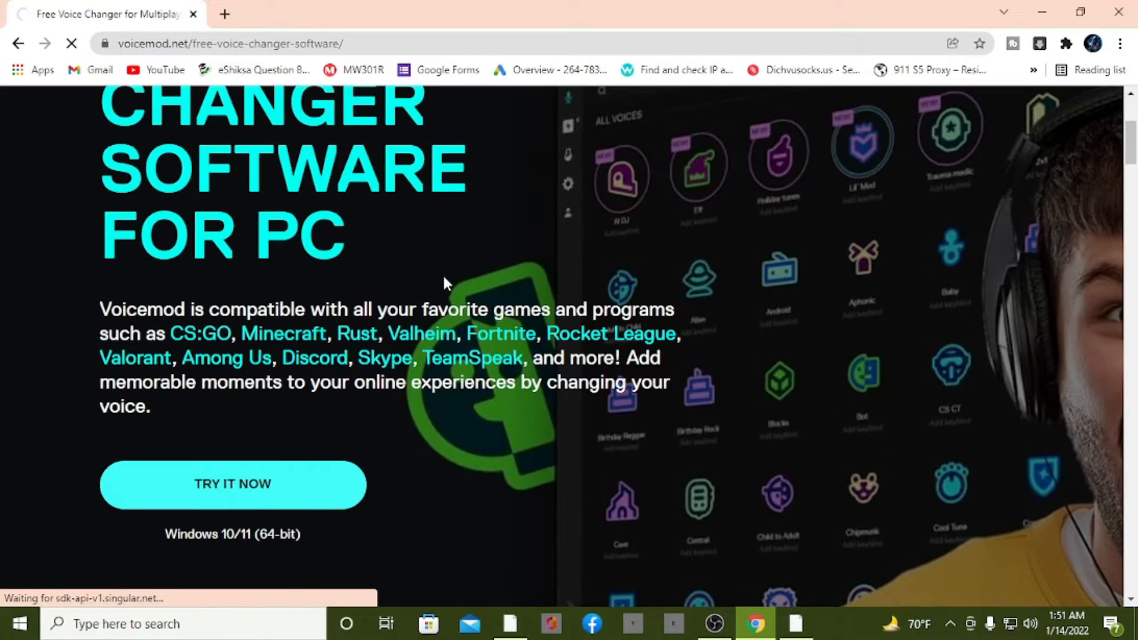
scroll(447, 284, down, 12)
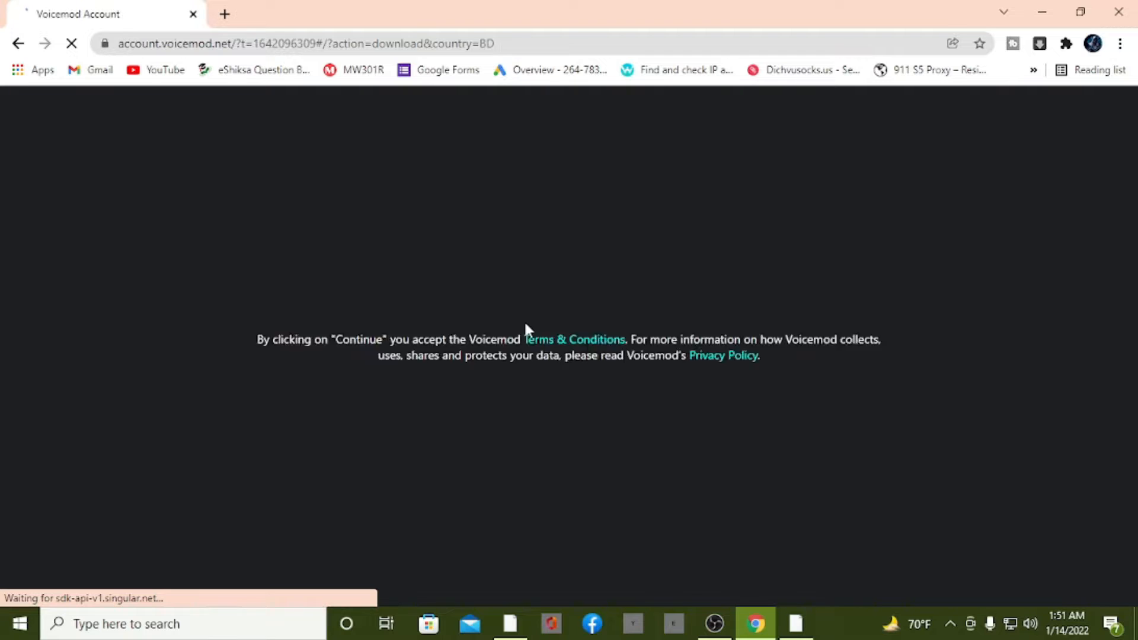
Step: Return from the account download page to the Voicemod home page and look over it
click(19, 43)
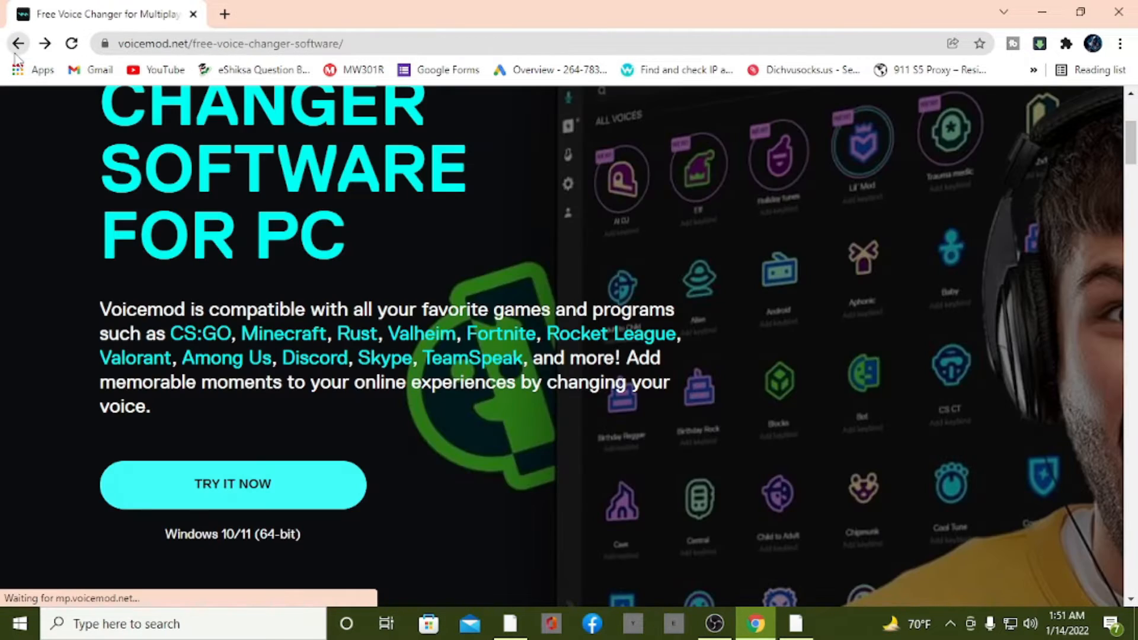
scroll(158, 259, down, 4)
click(18, 43)
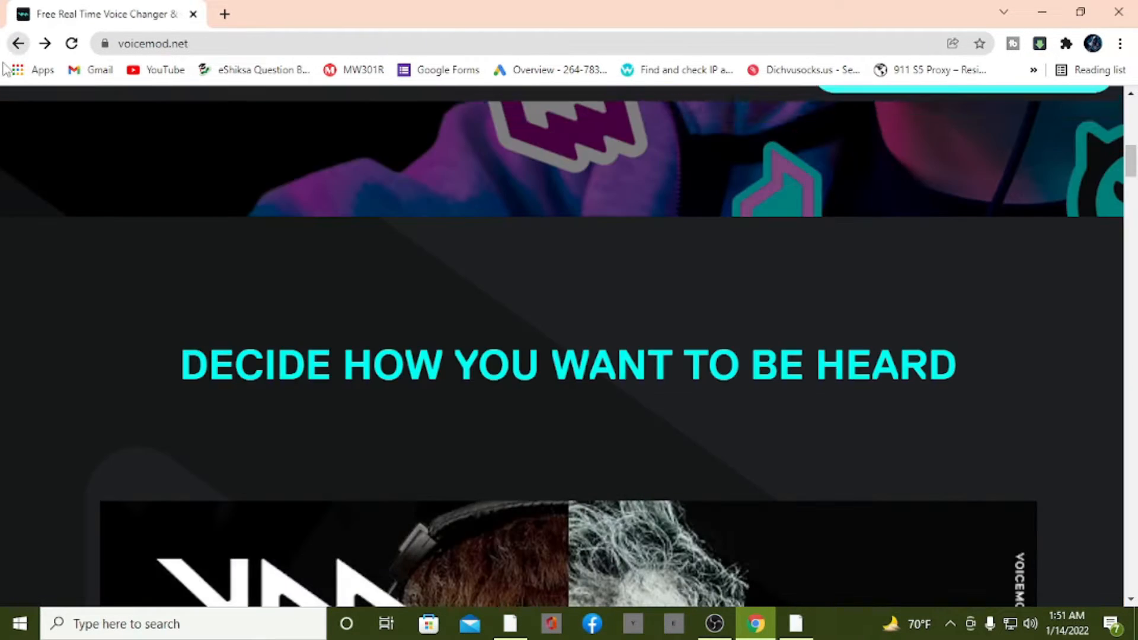
scroll(265, 431, down, 10)
scroll(315, 371, up, 8)
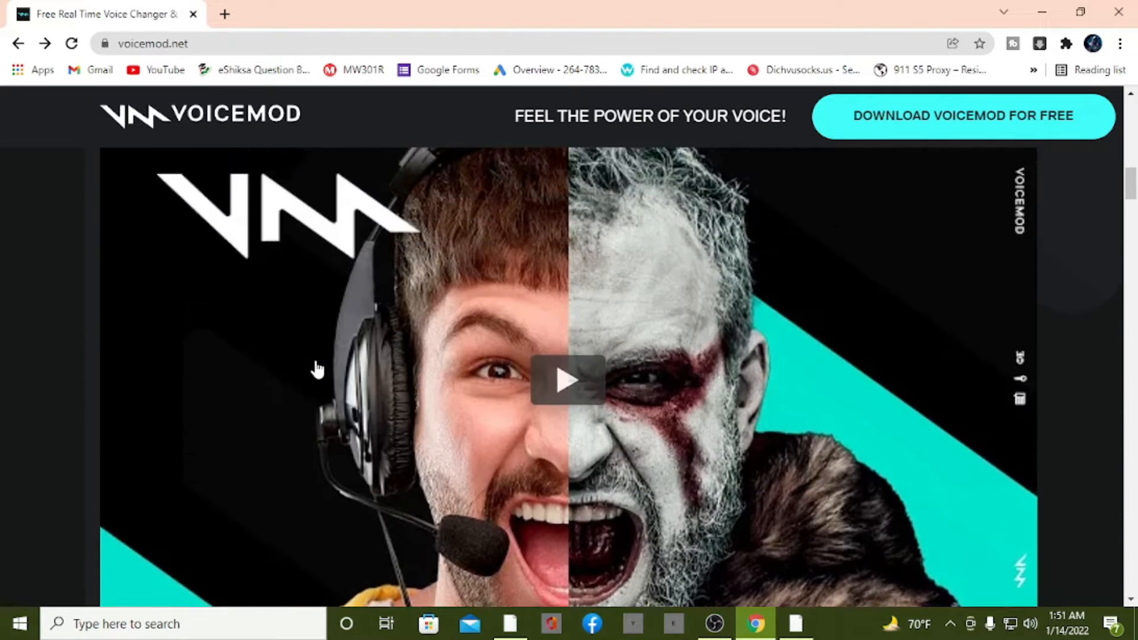
Step: Start the free Voicemod download by entering with Google, and keep the VoicemodSetup installer despite the browser's warning
click(978, 133)
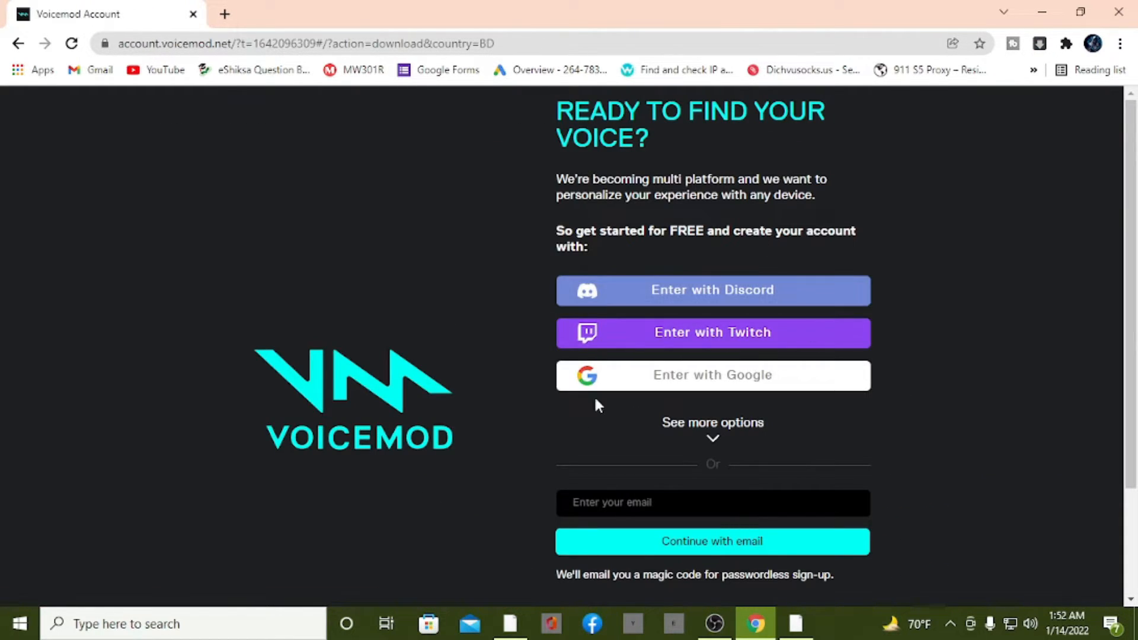
click(610, 377)
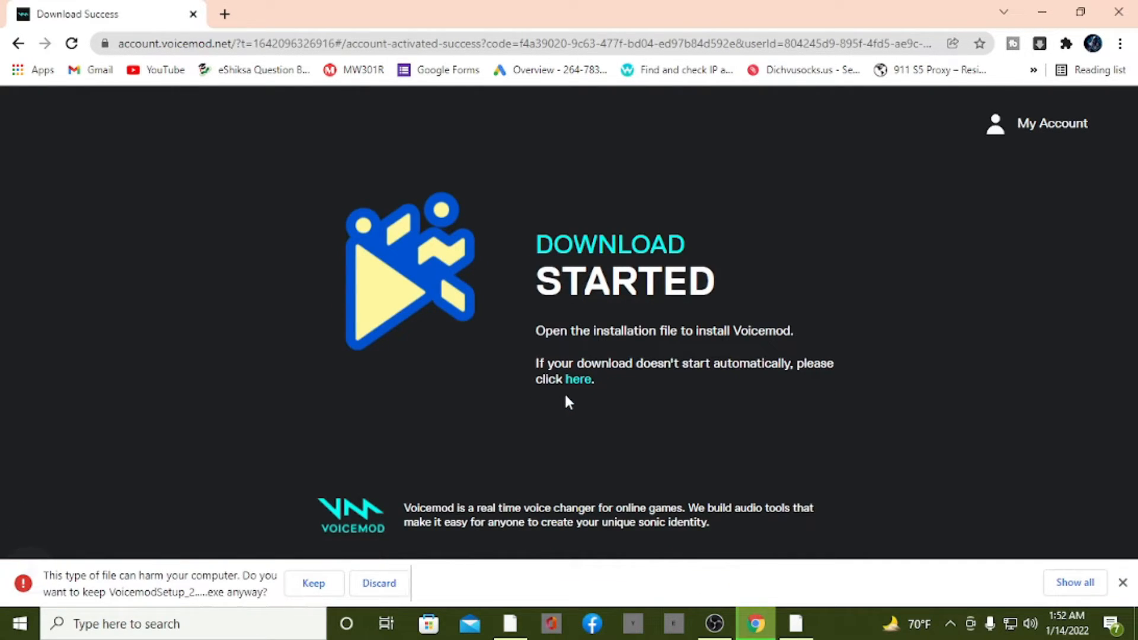
click(315, 590)
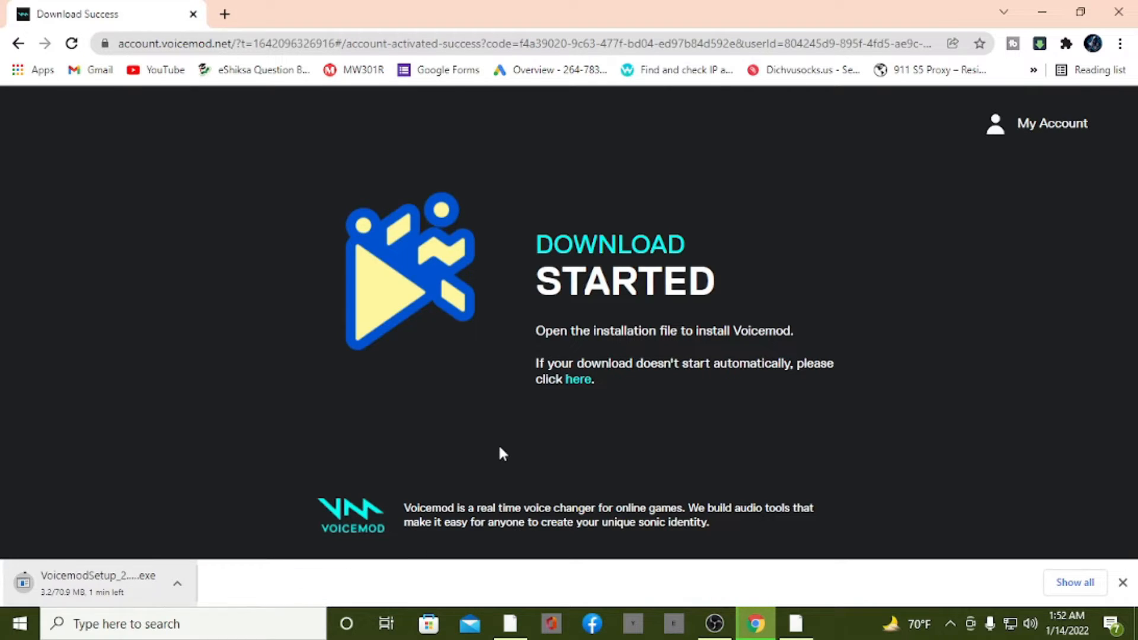
Step: Visit the Voicemod account details page and discard the duplicate VoicemodSetup download
click(19, 45)
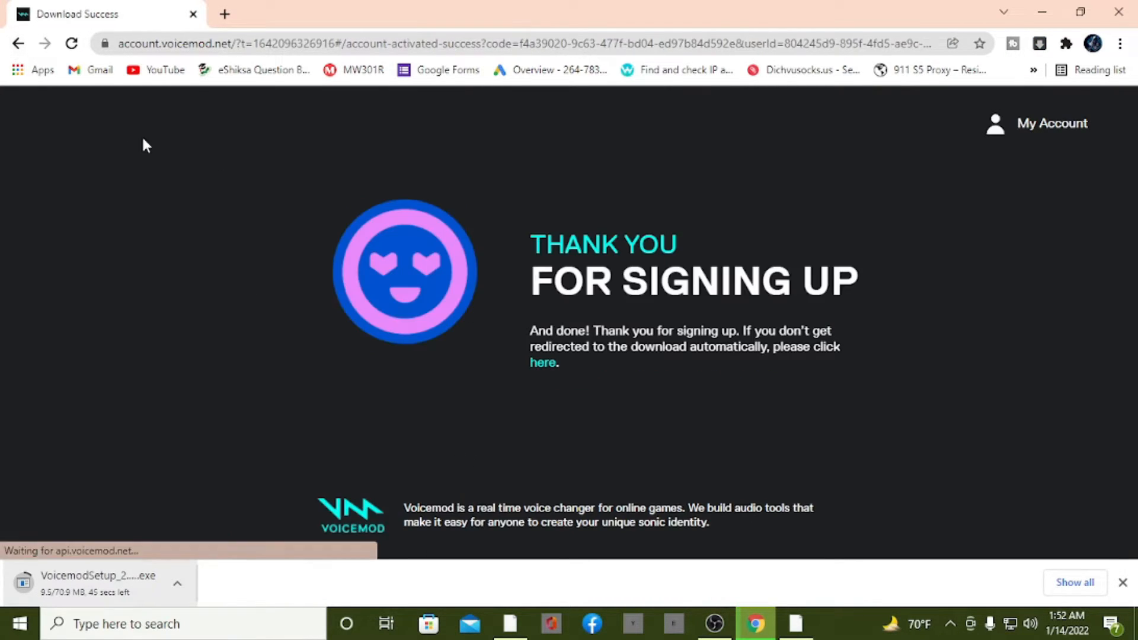
click(18, 43)
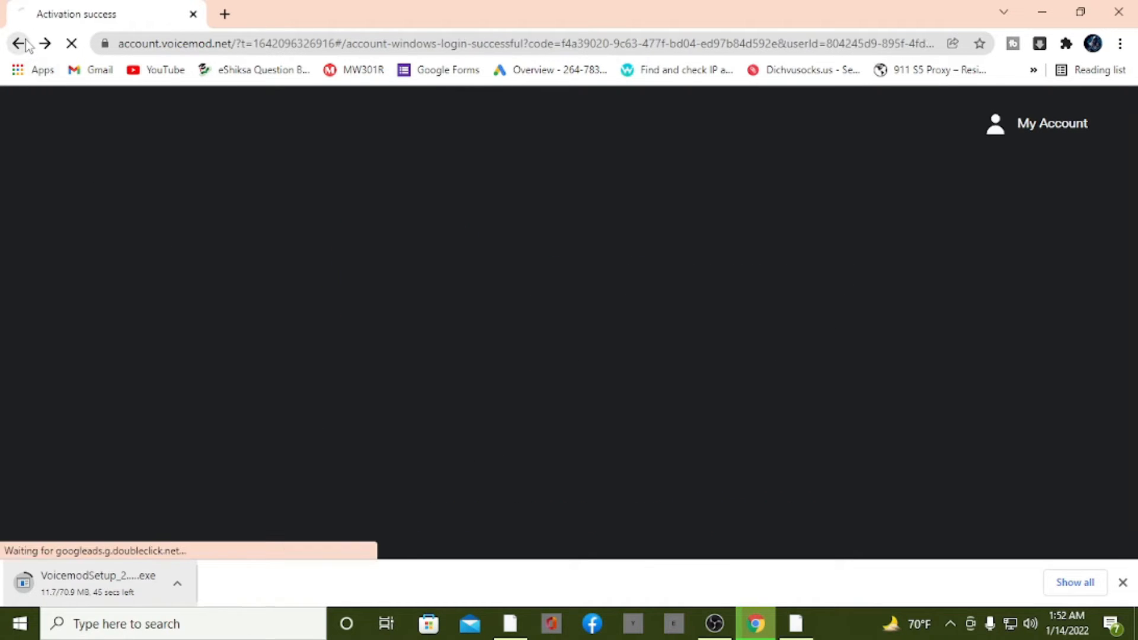
click(1015, 126)
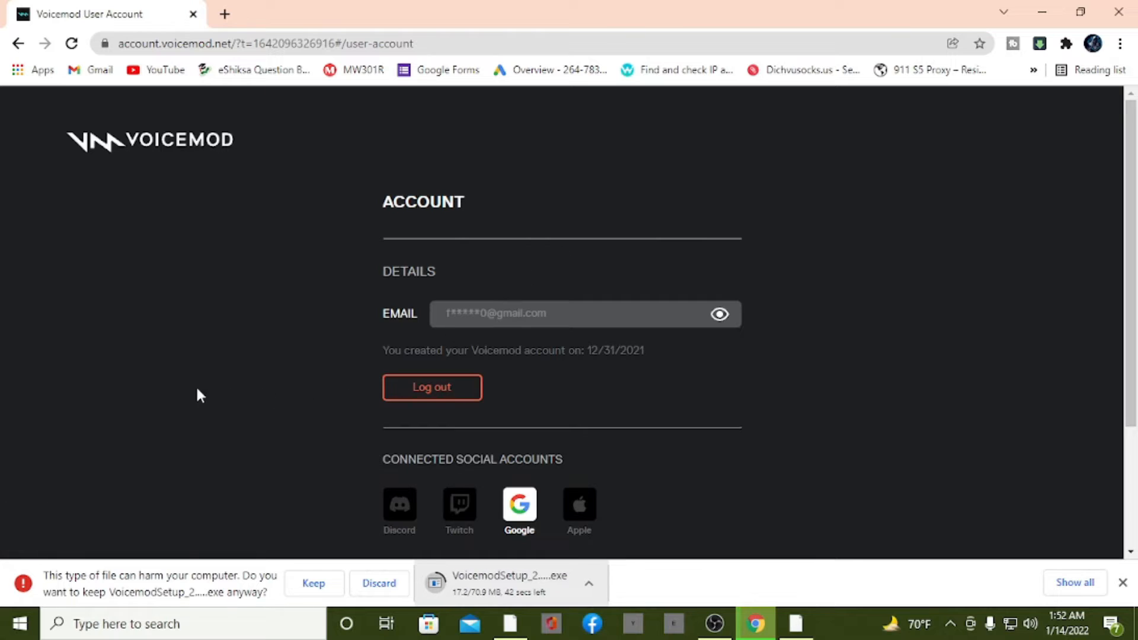
click(371, 586)
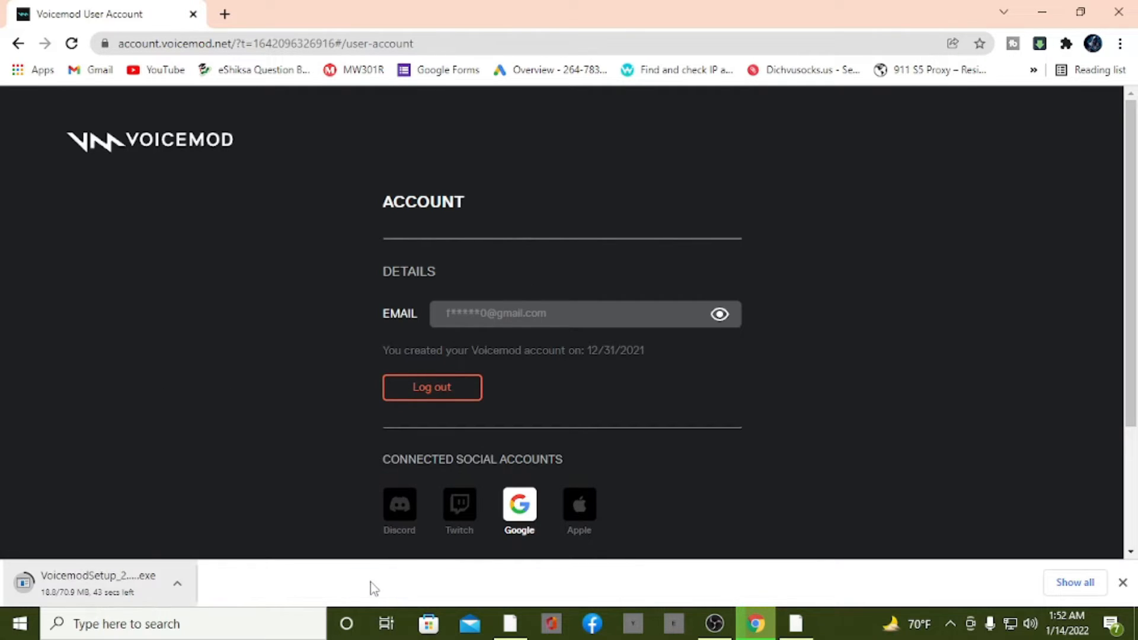
Step: Return to the Voicemod download page and dismiss its request to download multiple files
click(21, 51)
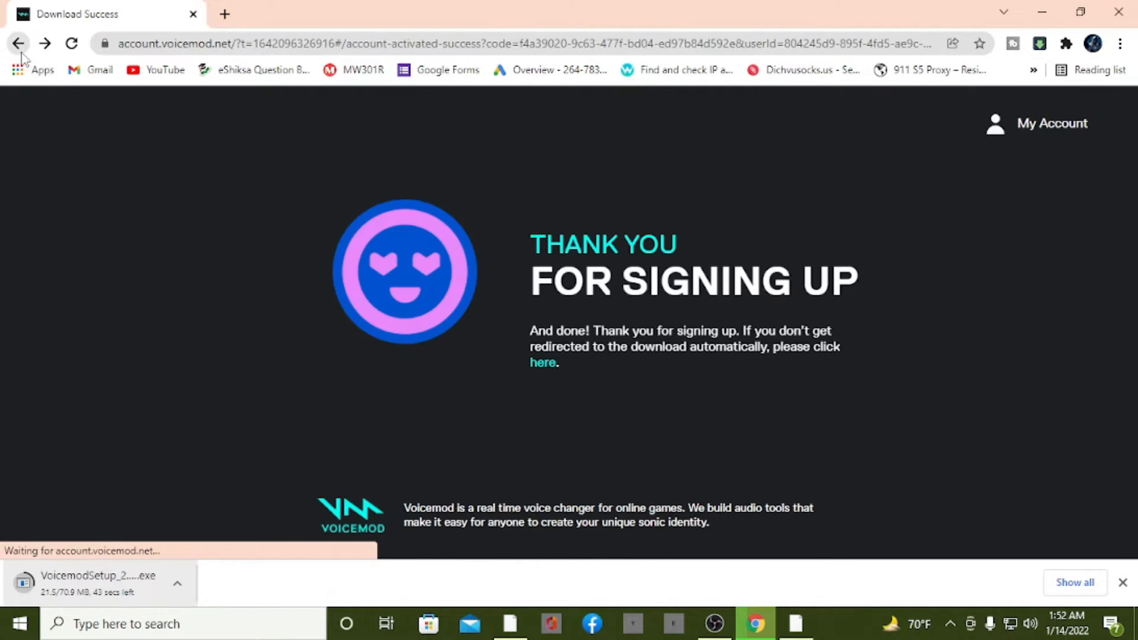
click(19, 46)
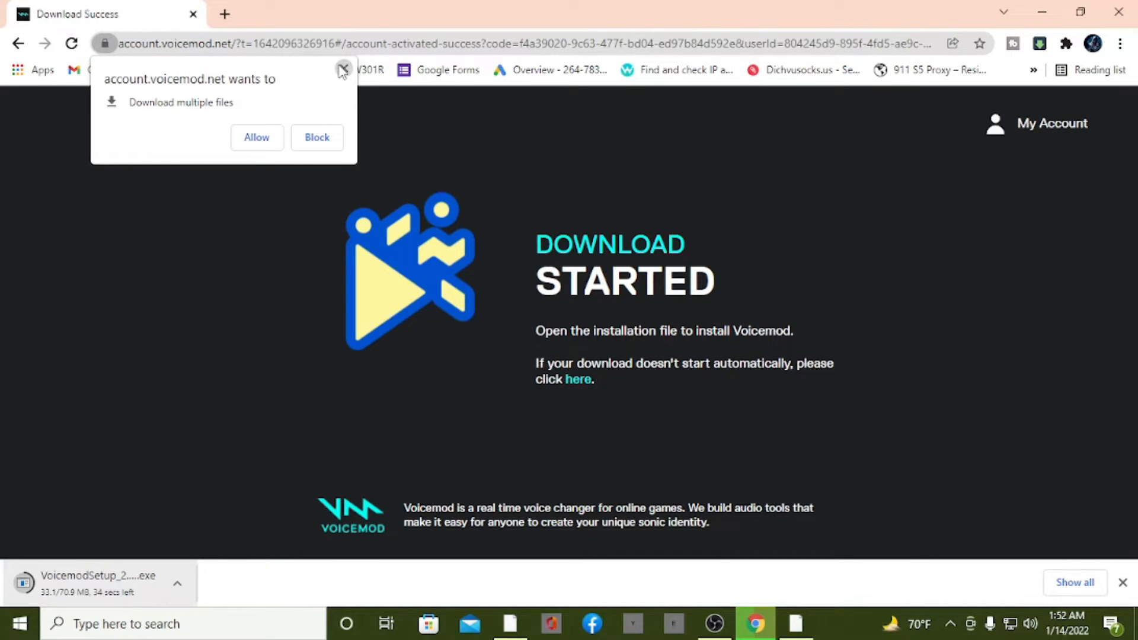
click(342, 69)
click(225, 13)
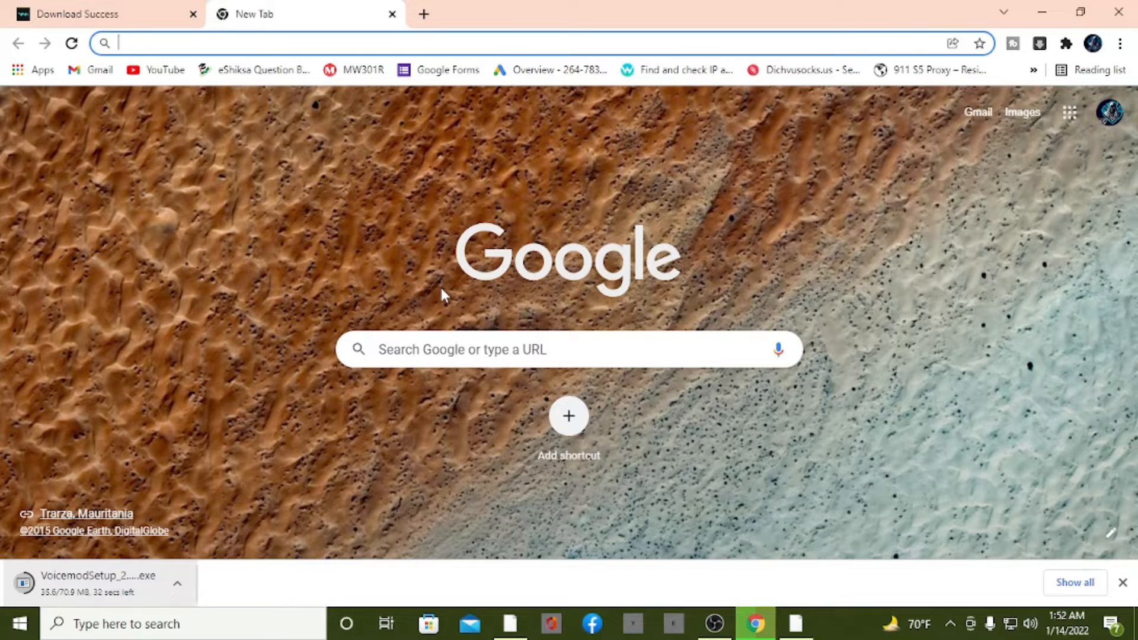
text(www.voicemod.net)
text(])
key(BackSpace)
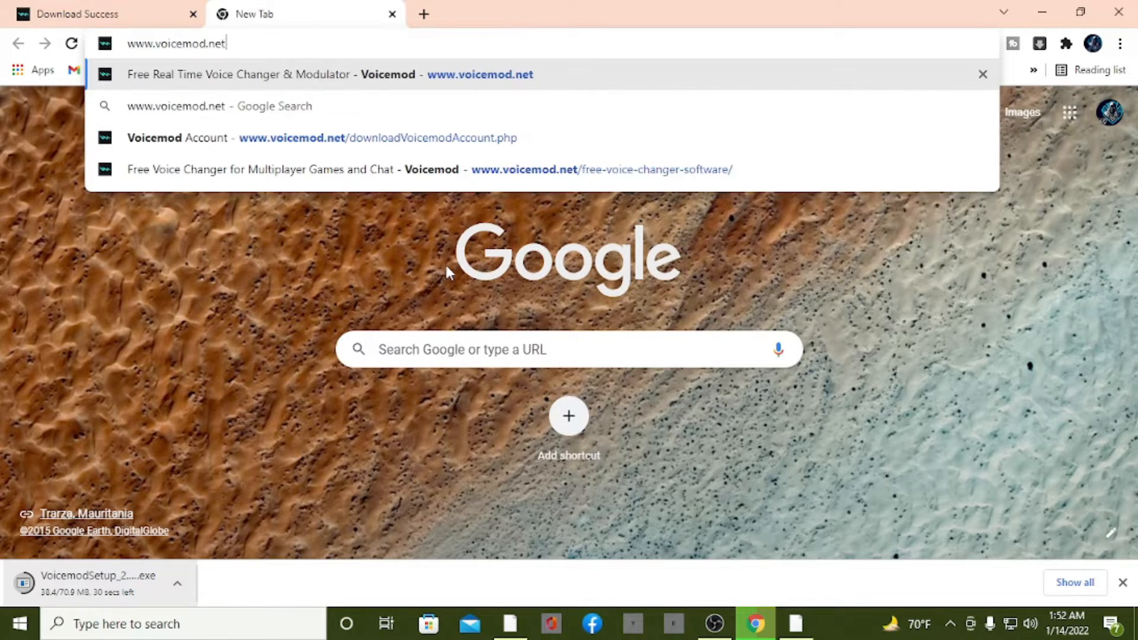
key(Return)
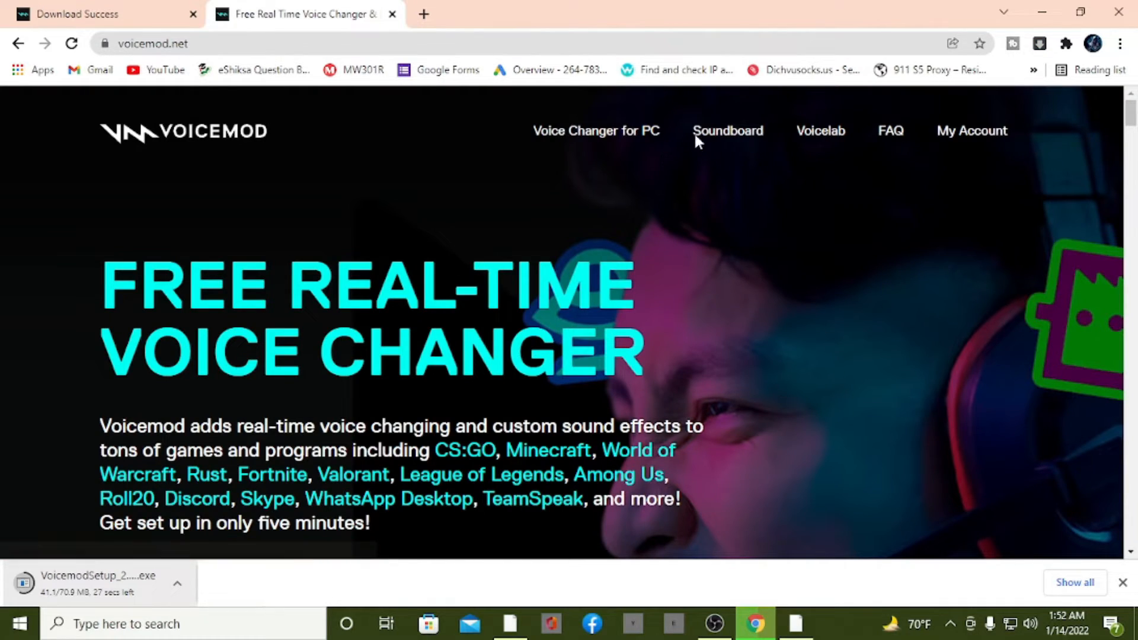
Step: Go to the Voice Changer for PC page and look over it
click(579, 143)
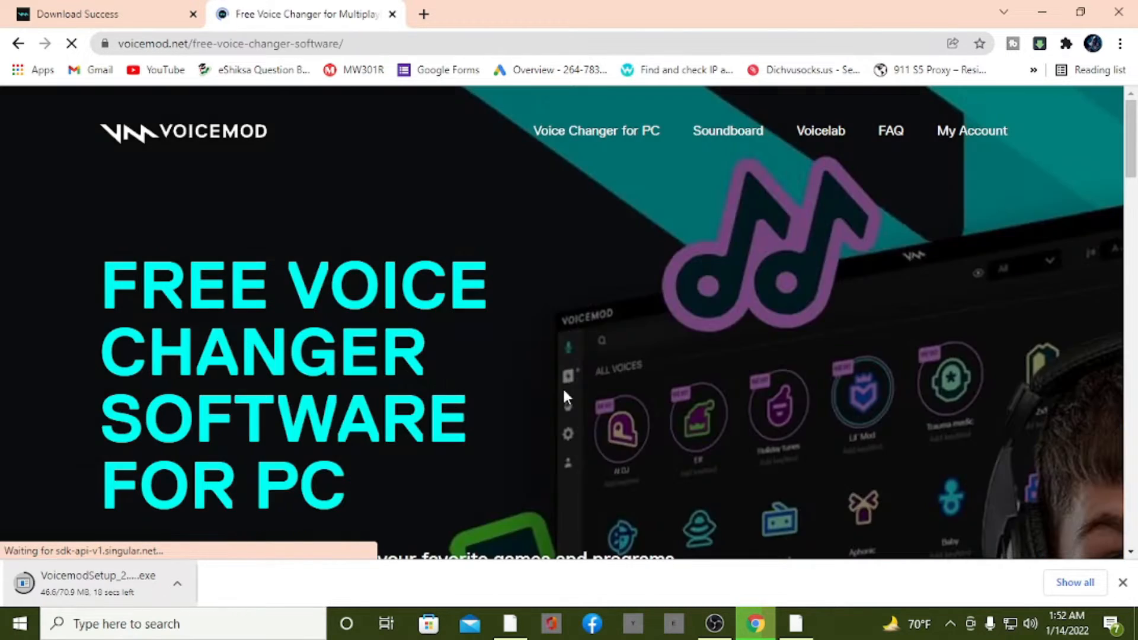
scroll(839, 310, down, 8)
scroll(833, 309, up, 8)
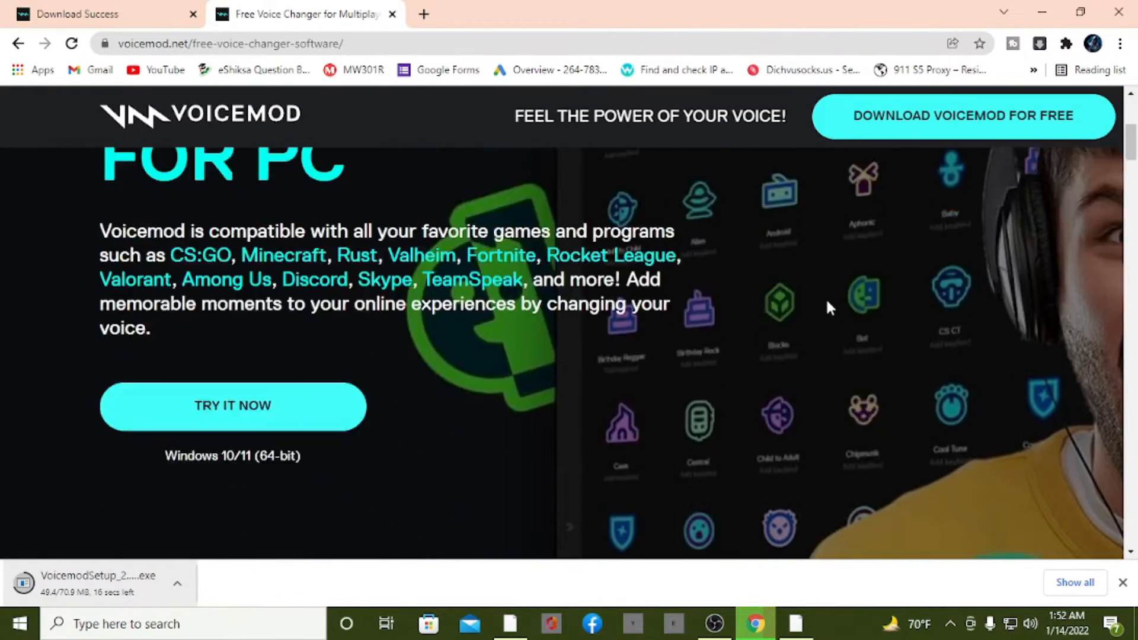
Step: View the My Account page in its own tab and close that tab to return to the voice changer page
click(947, 133)
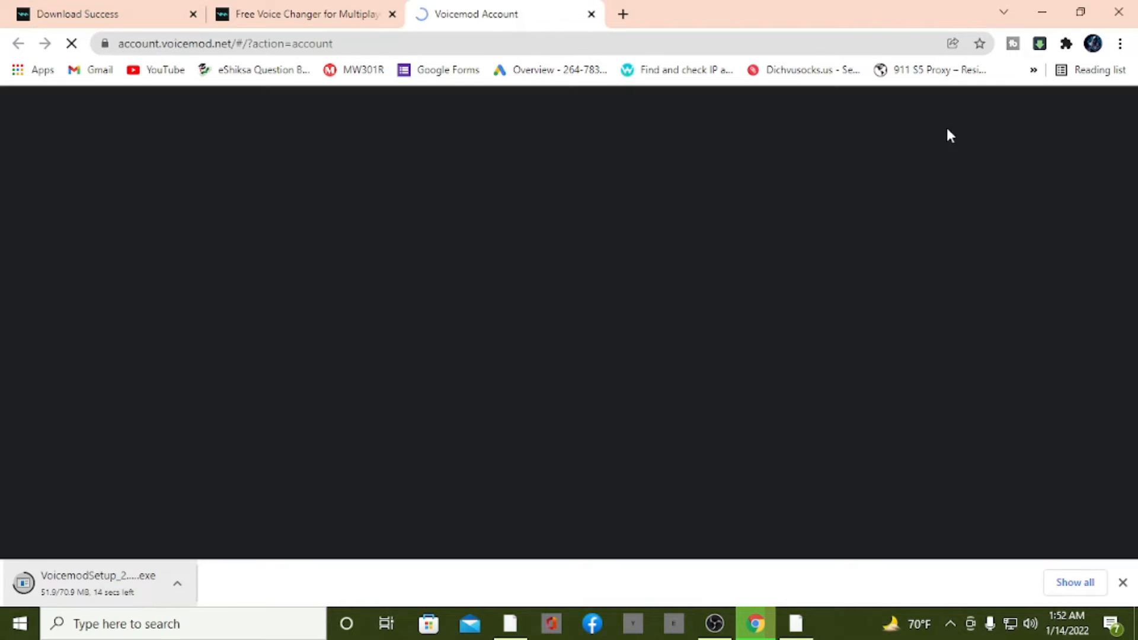
click(357, 7)
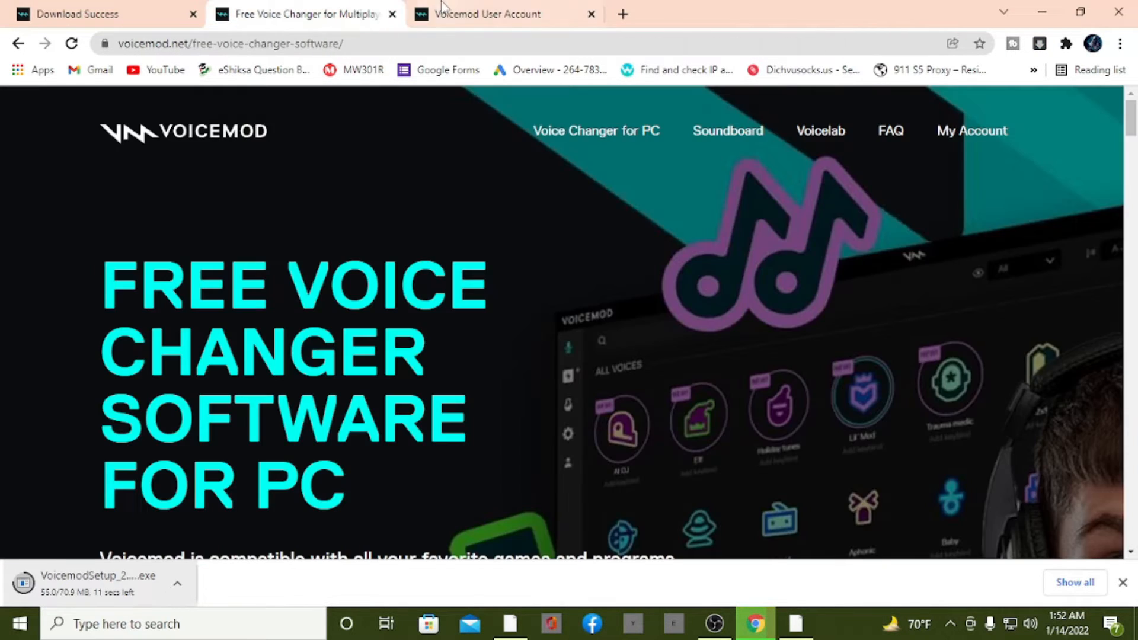
click(442, 9)
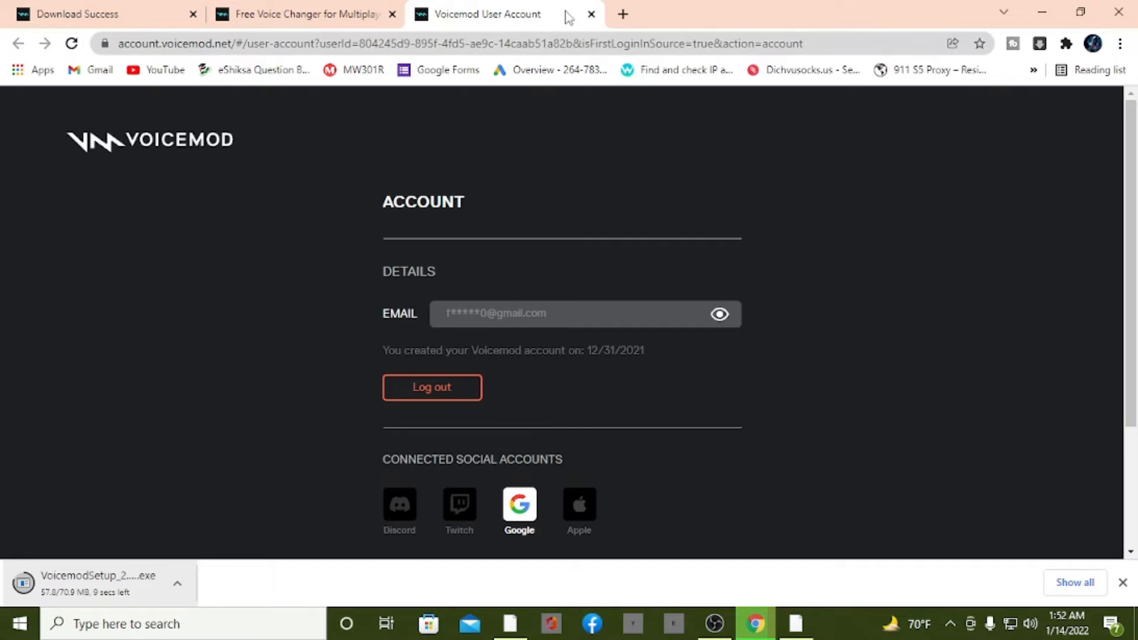
click(592, 14)
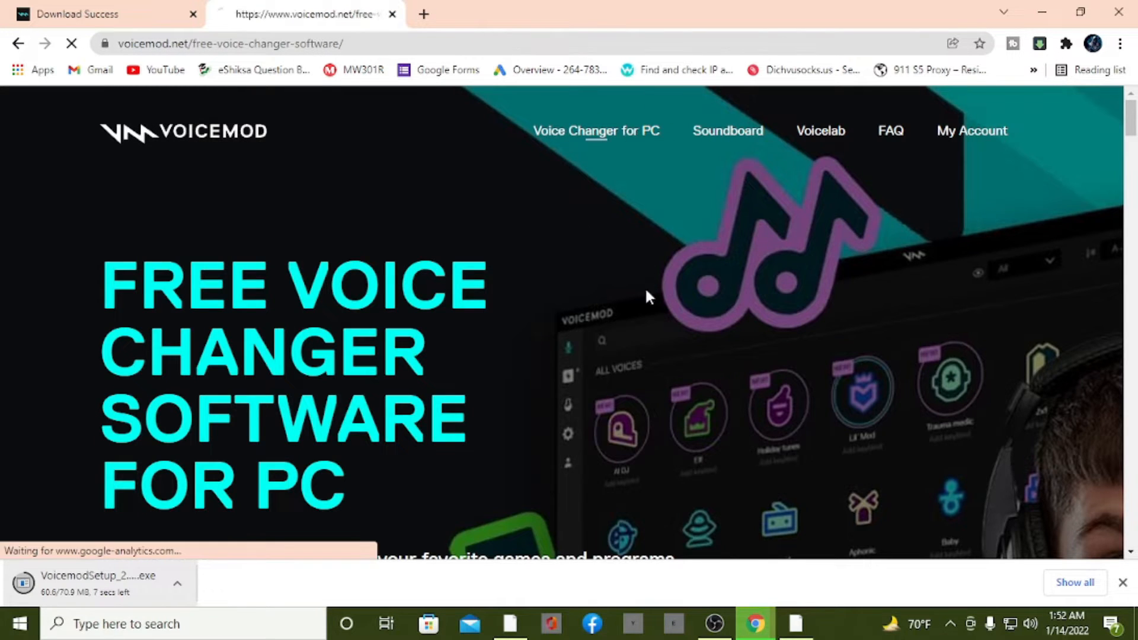
Step: Look over the voice changer page and request the free Windows version of Voicemod from it
scroll(645, 286, down, 10)
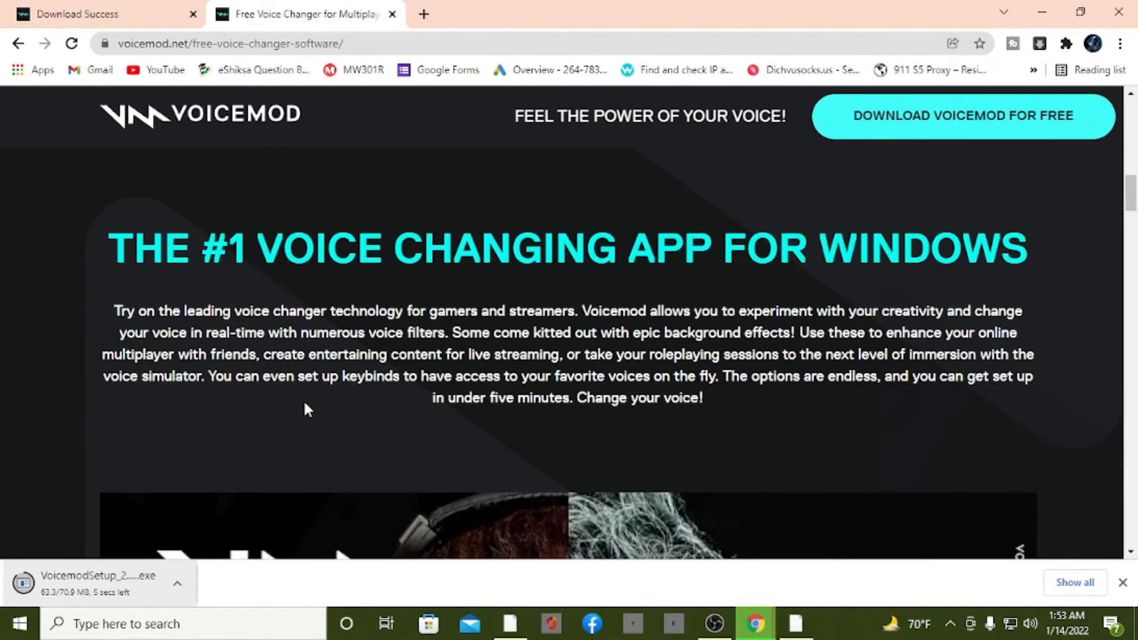
scroll(304, 400, down, 5)
scroll(241, 310, up, 2)
click(231, 318)
scroll(293, 379, down, 3)
scroll(293, 379, down, 10)
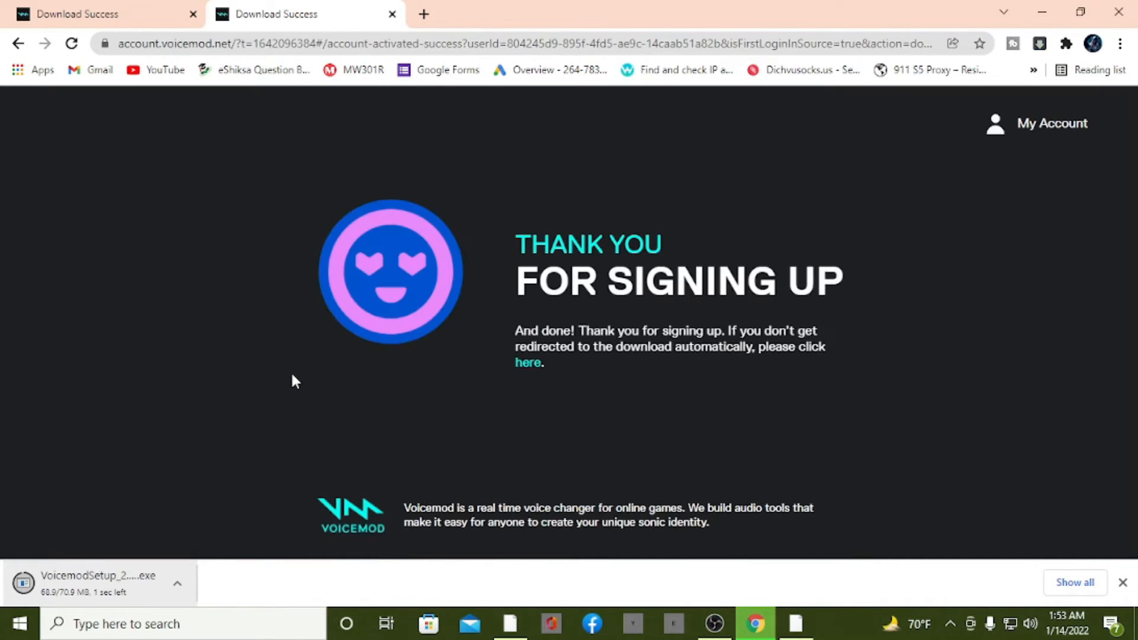
Step: Start and cancel a second download of the Voicemod installer, and look at the opening options of the finished one
click(521, 363)
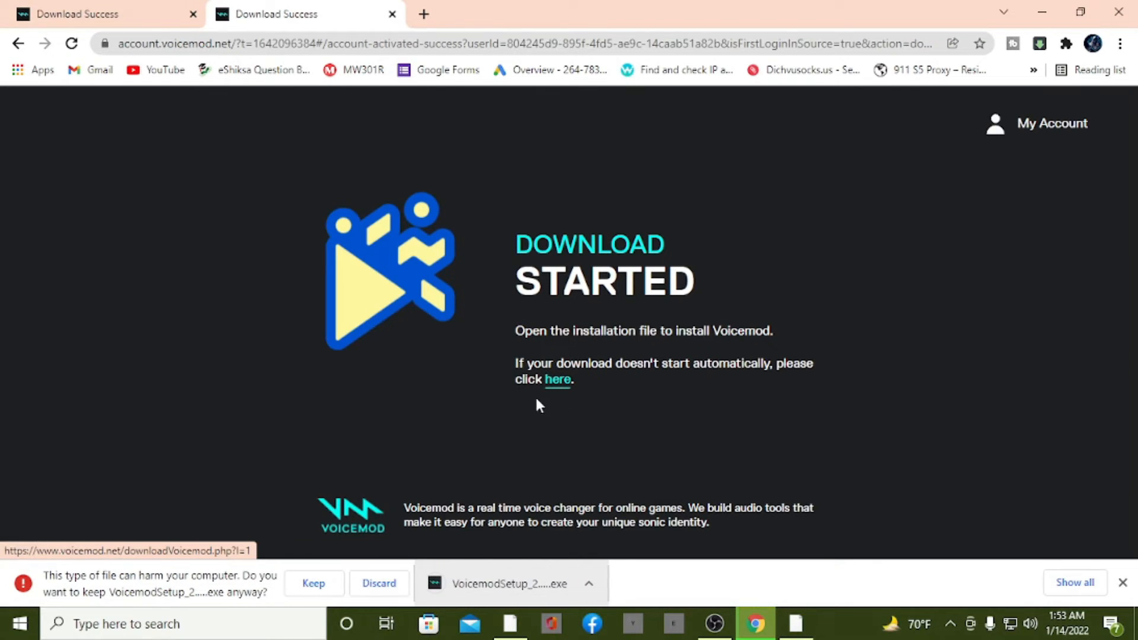
click(312, 584)
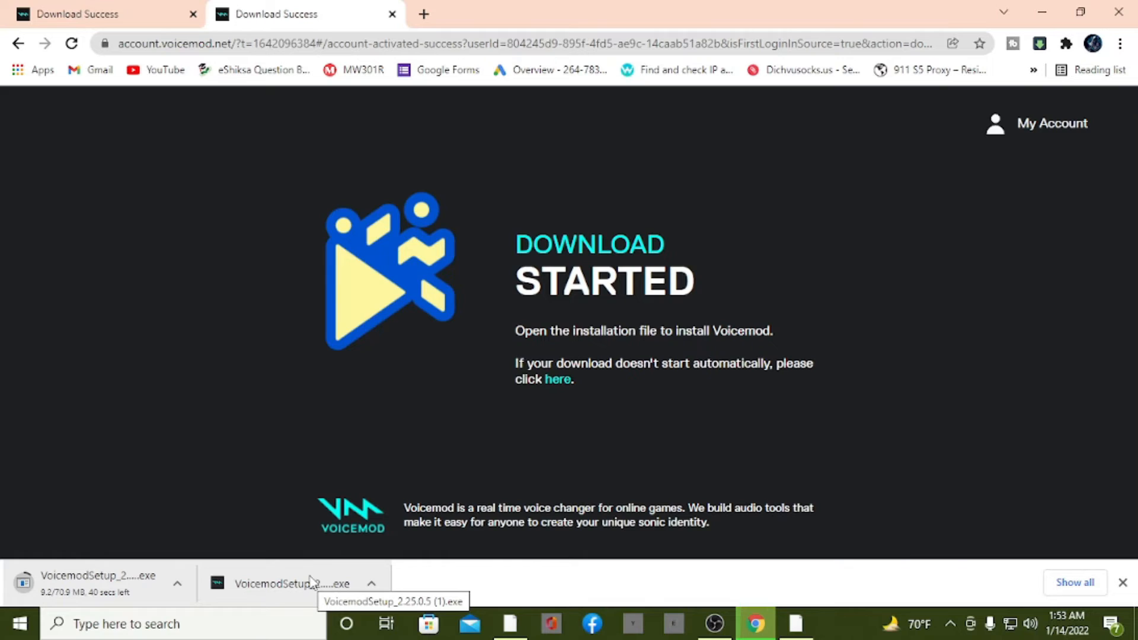
click(177, 584)
click(219, 555)
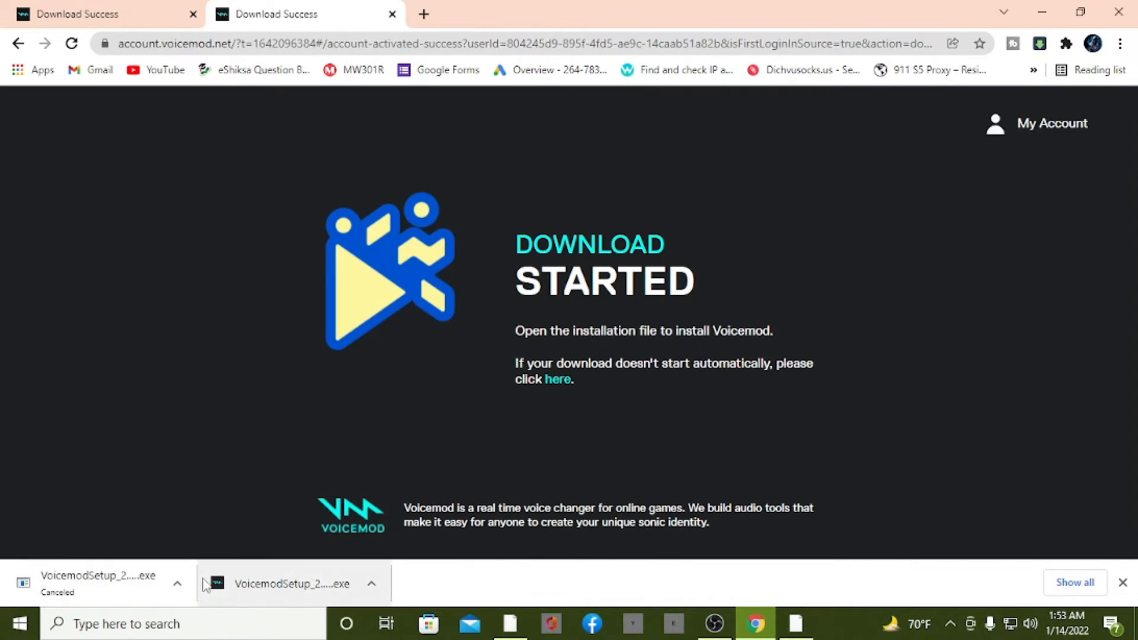
click(371, 584)
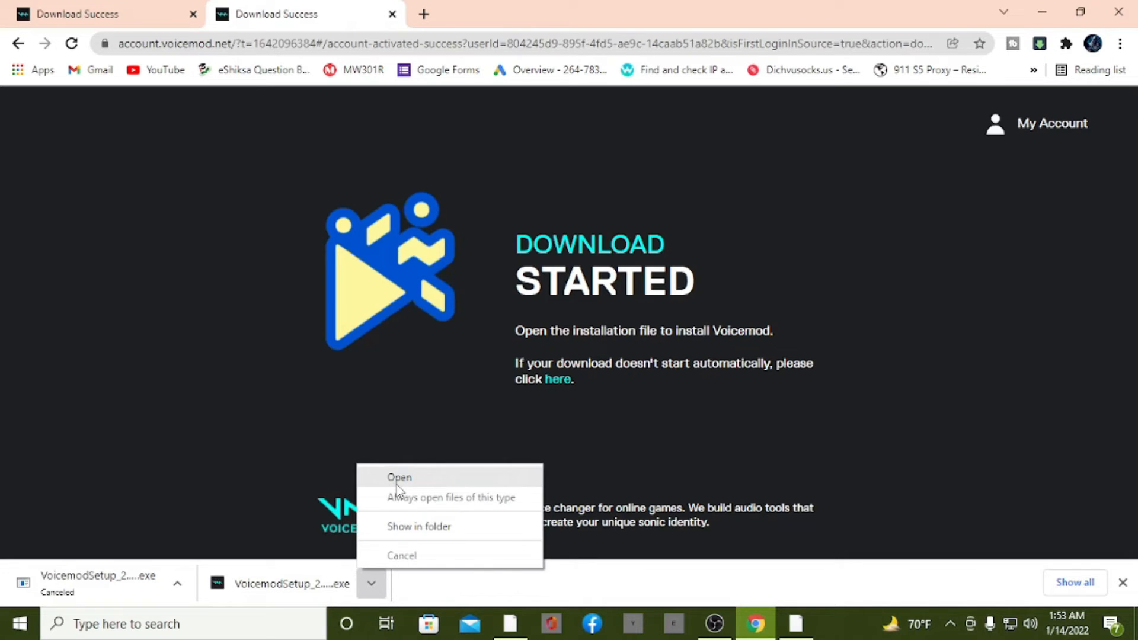
click(653, 395)
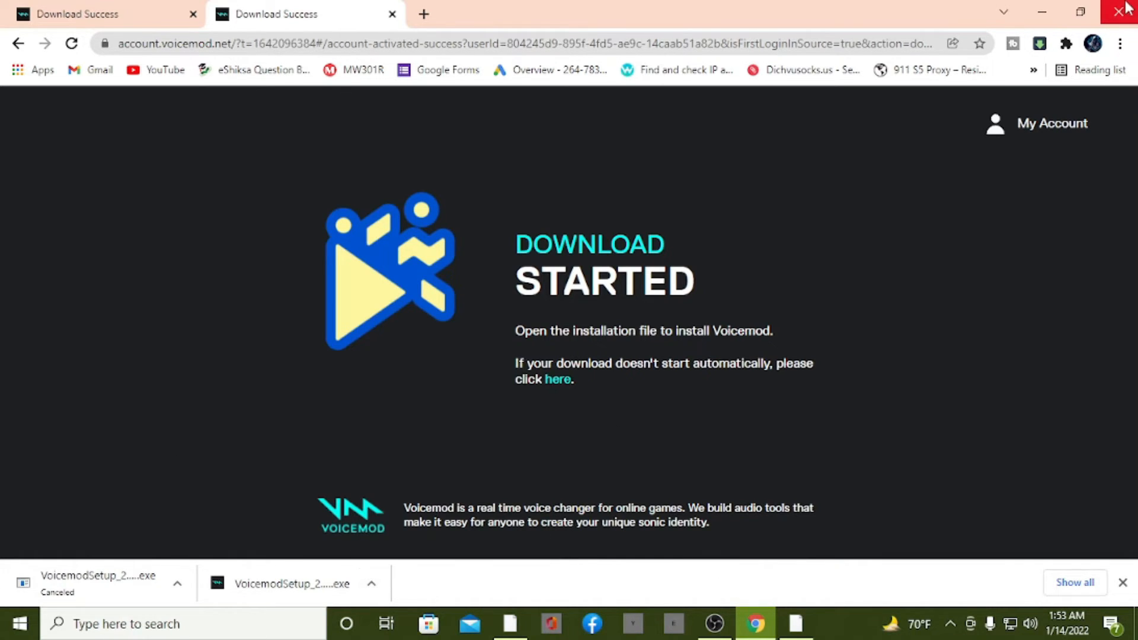
Step: Close the Chrome and Edge windows and refresh the desktop
click(1119, 12)
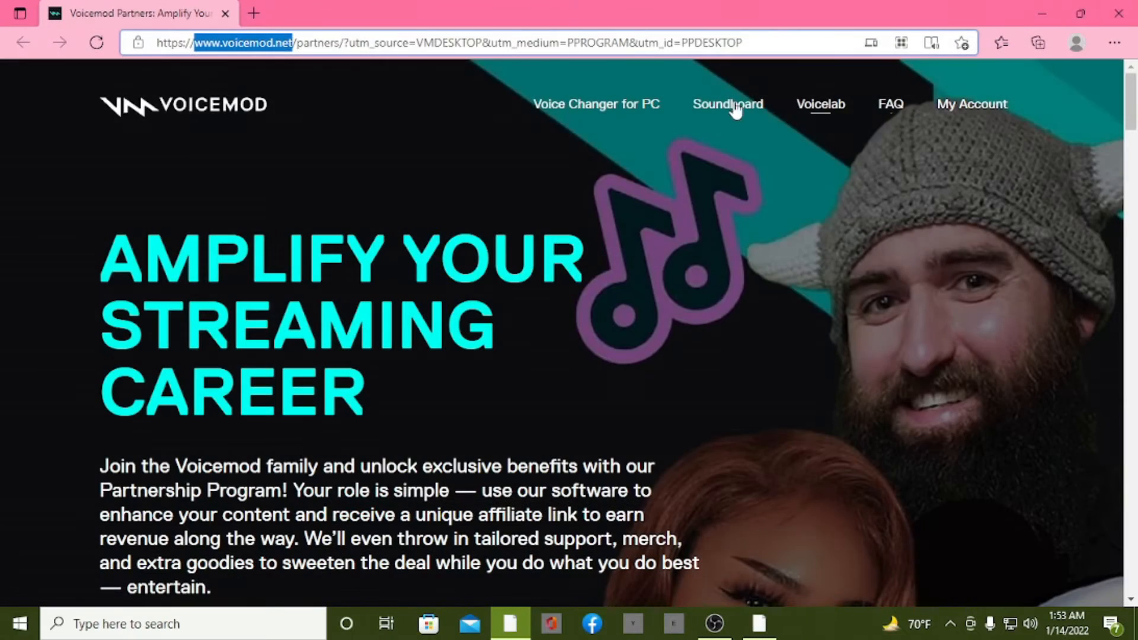
click(1135, 4)
right_click(741, 1)
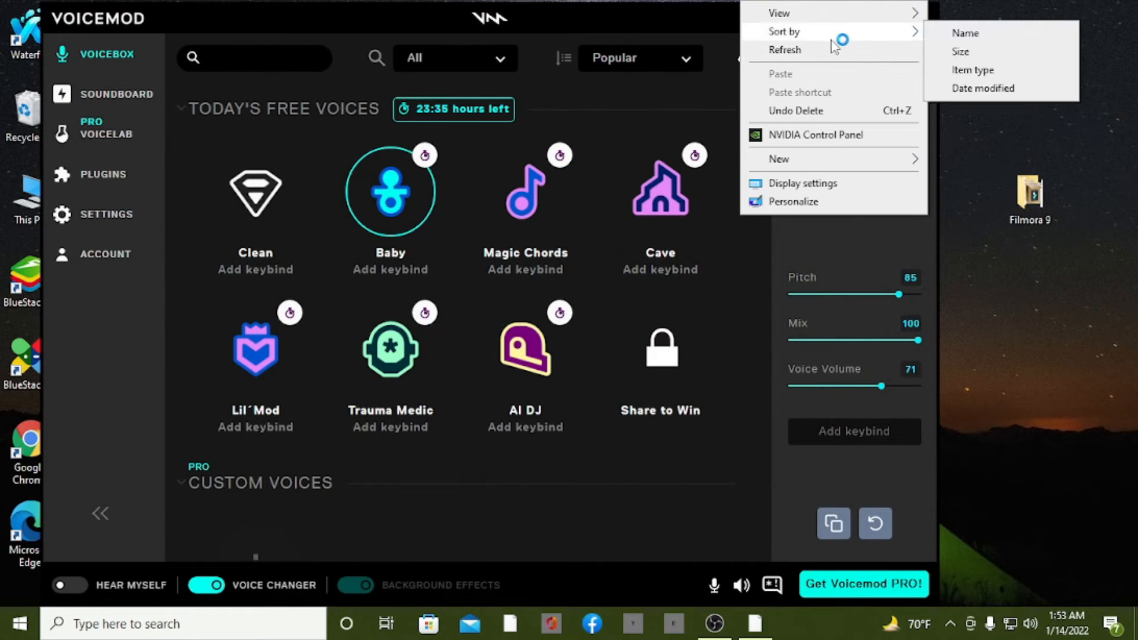
click(785, 50)
Step: Switch to OBS and stop the running screen recording
click(714, 624)
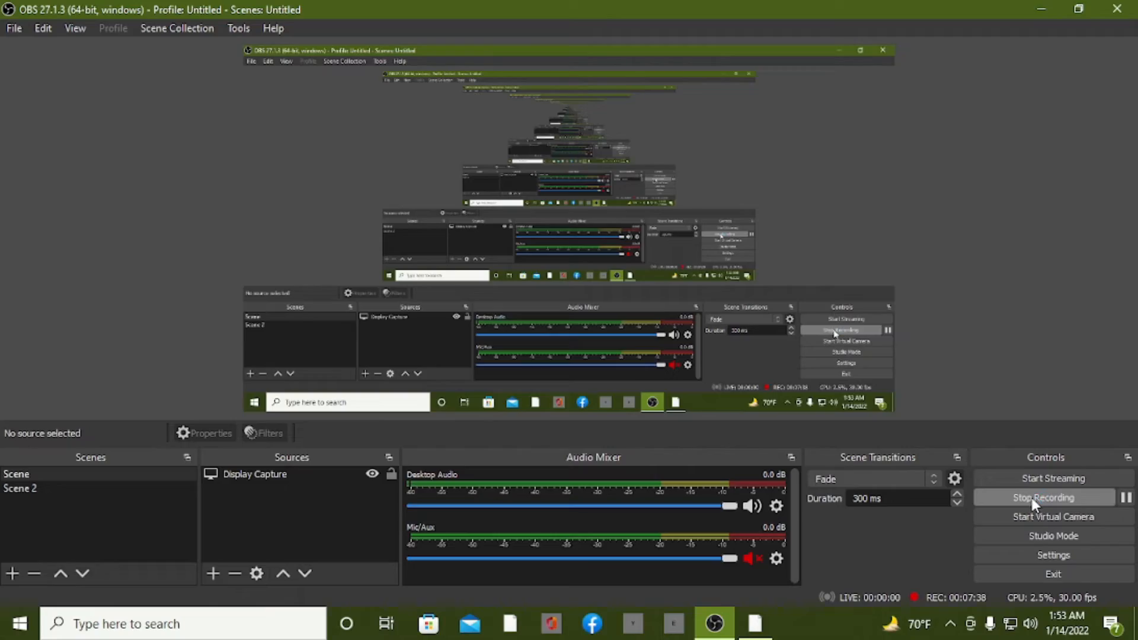
click(1031, 496)
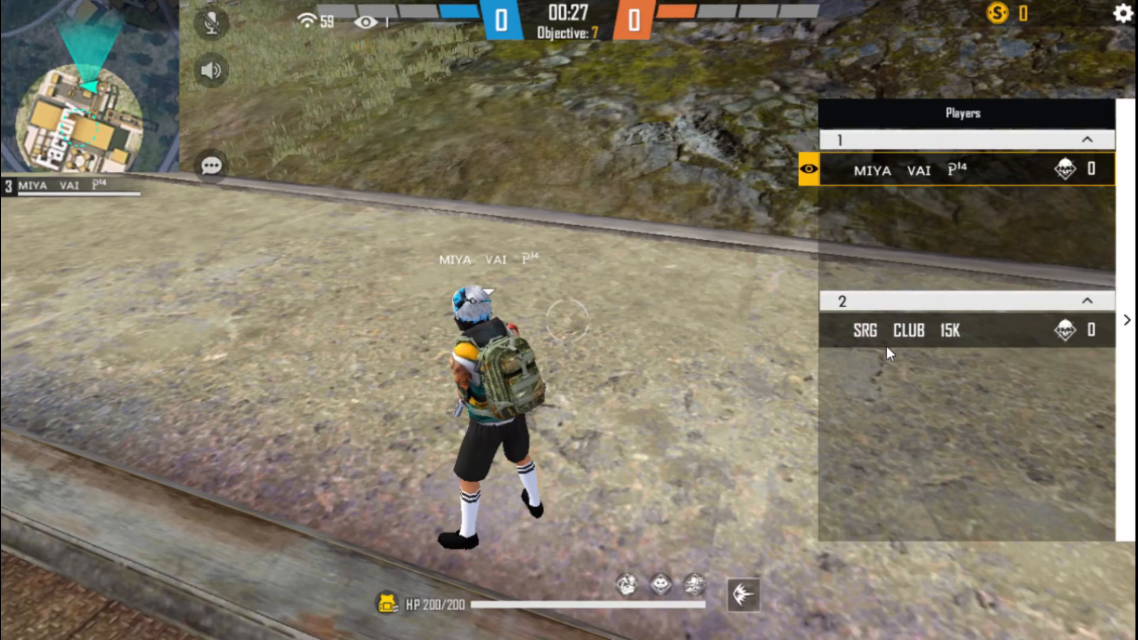
Step: Alternate the spectator view between the two players in the game match and give each of them a like
click(886, 342)
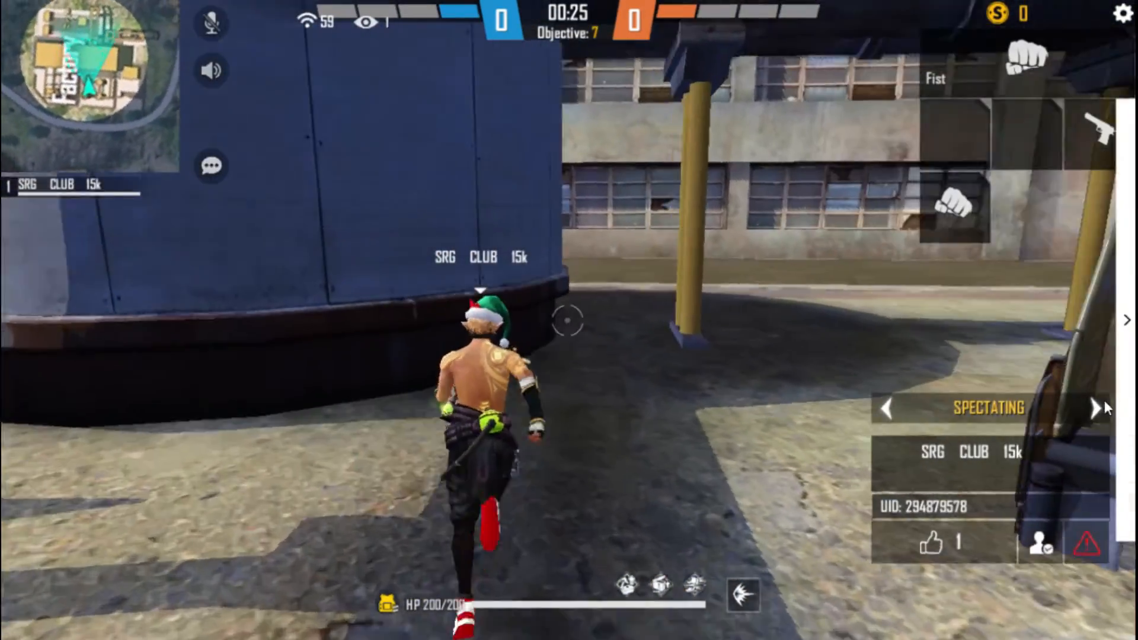
click(1105, 404)
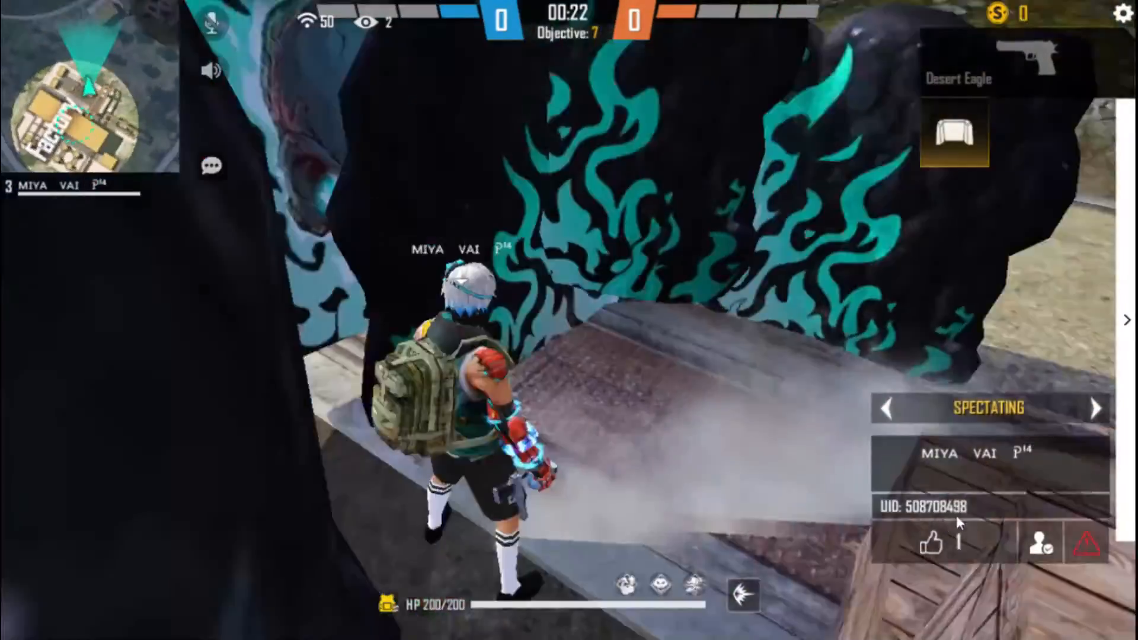
click(932, 540)
click(1100, 412)
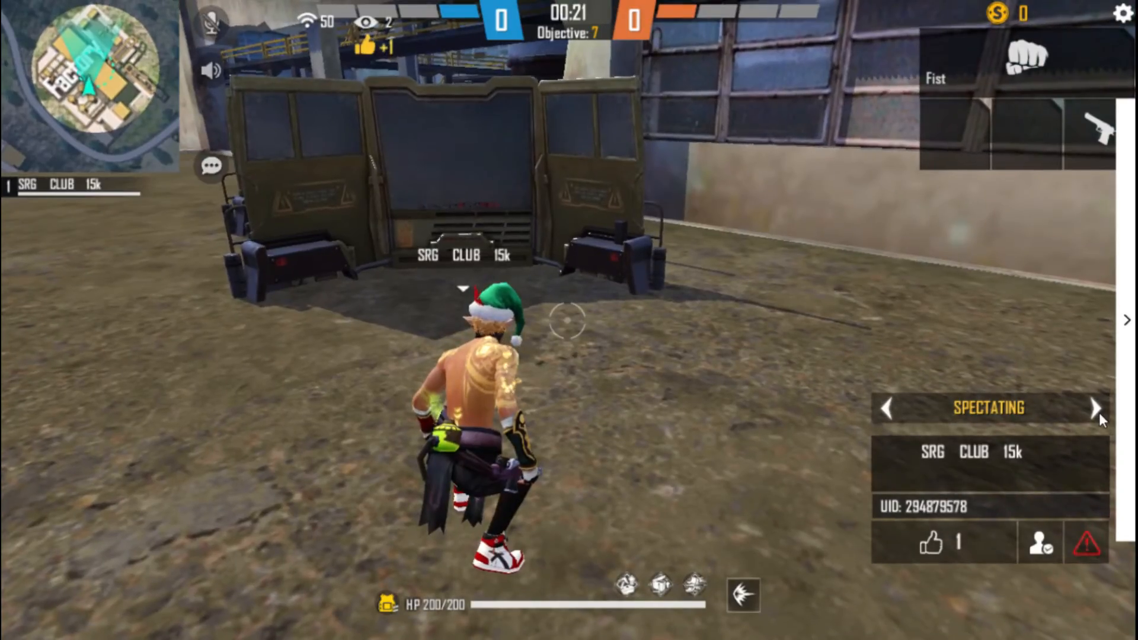
click(892, 542)
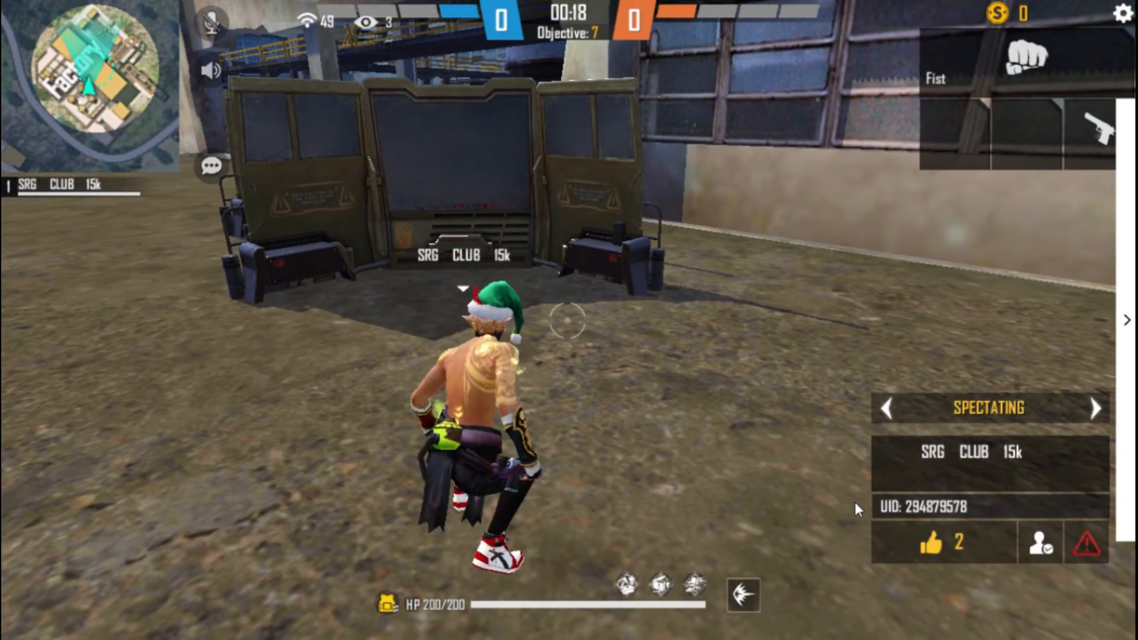
click(886, 405)
click(887, 405)
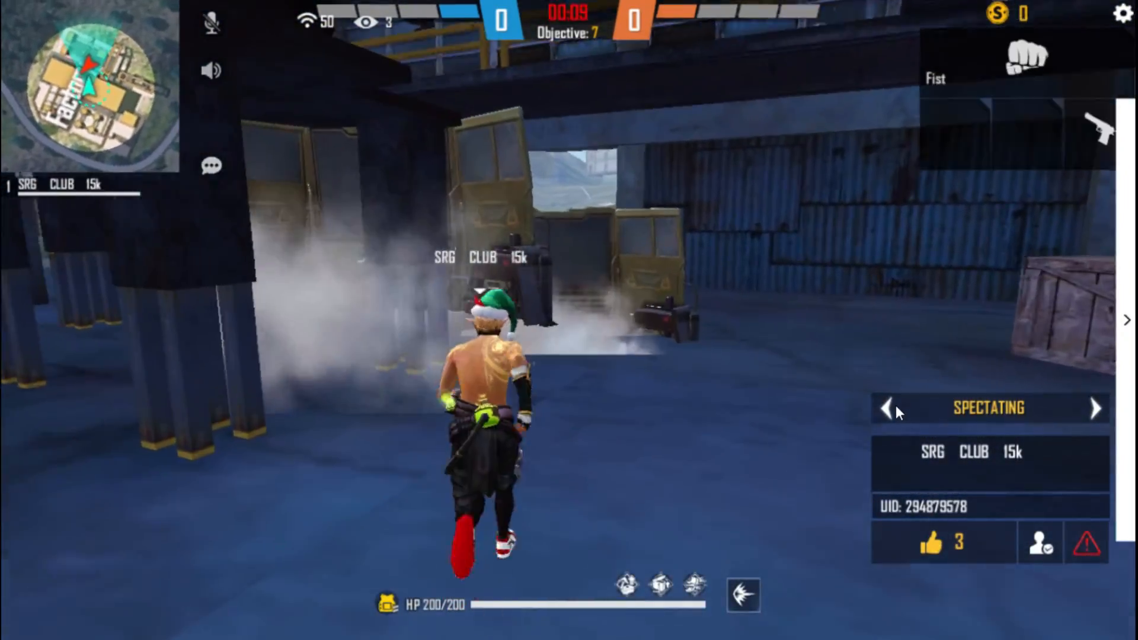
click(894, 408)
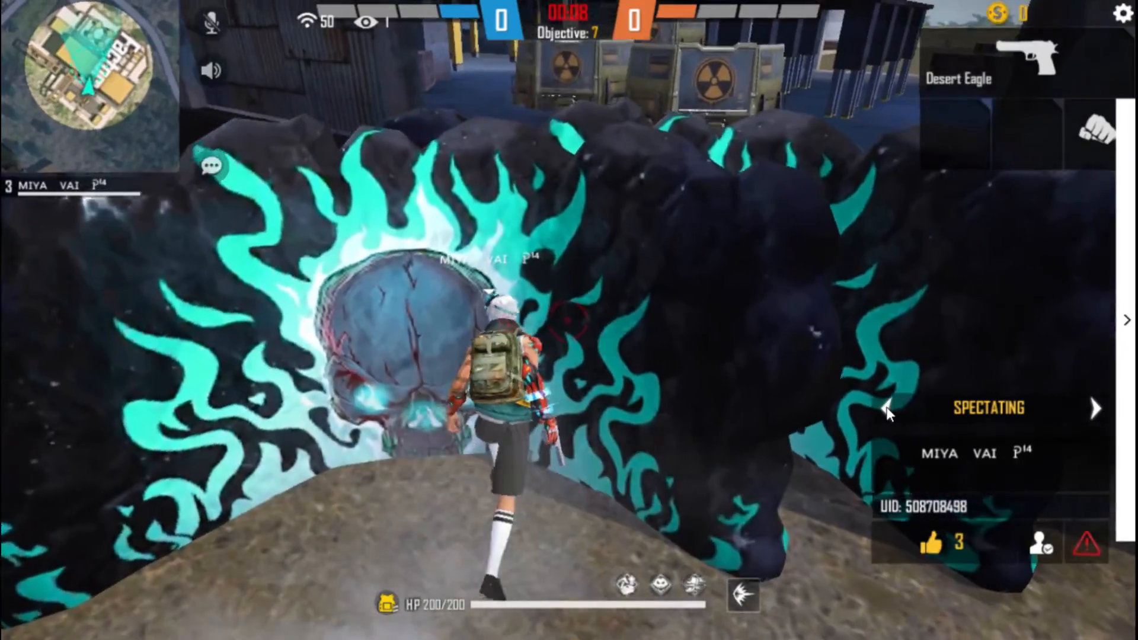